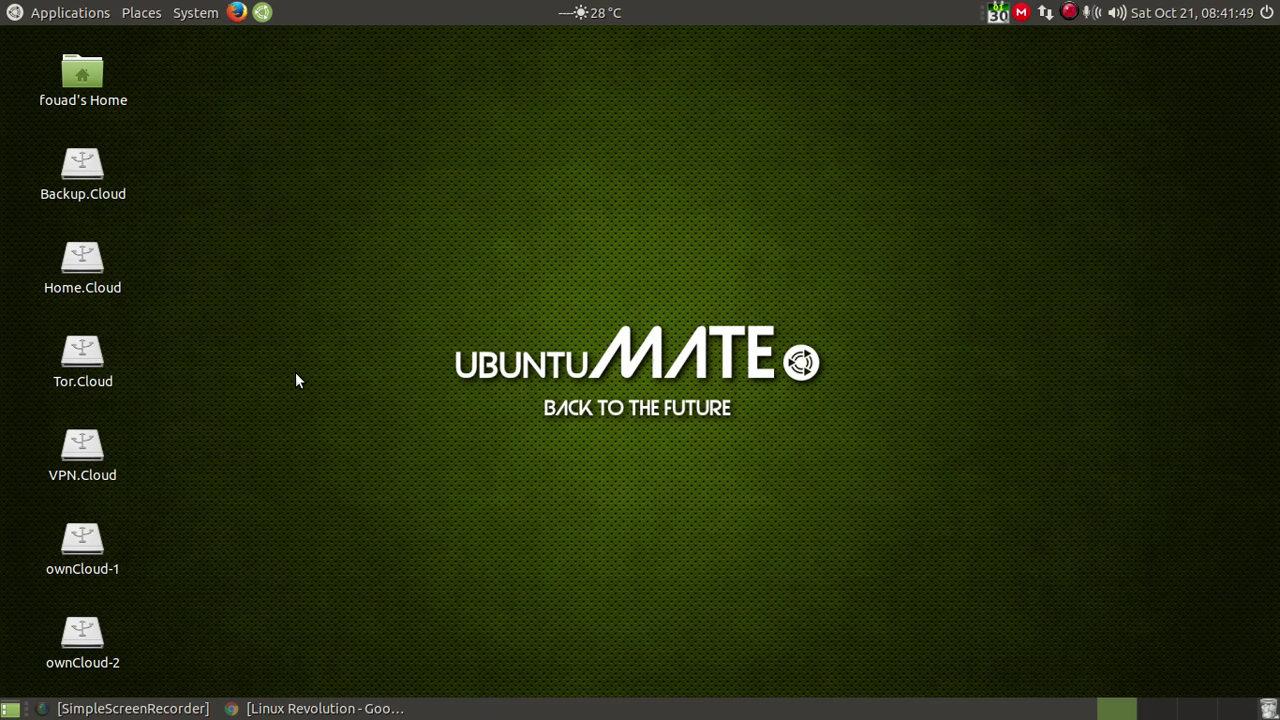
Step: Restore Chrome, browse the 2linux.org page, then move through the aosus.org and Ubuntu MATE tabs
left_click(312, 709)
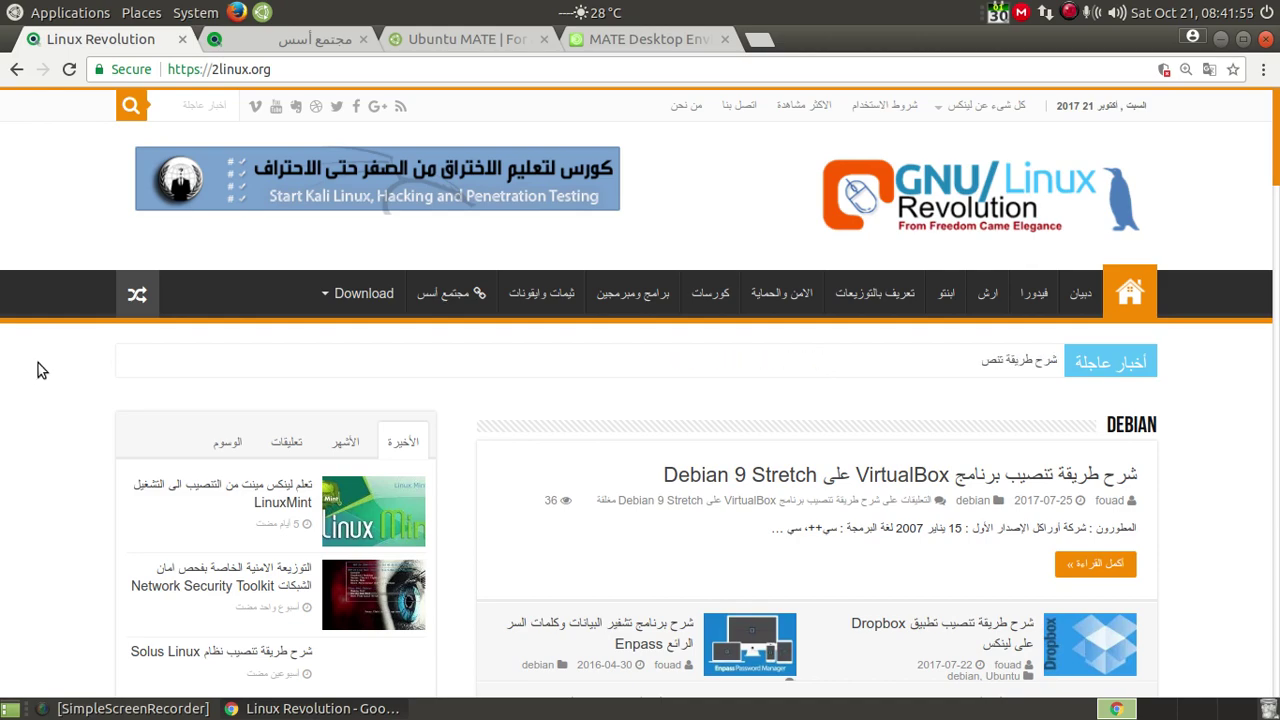
scroll(38, 363, "down", 1)
scroll(37, 363, "down", 15)
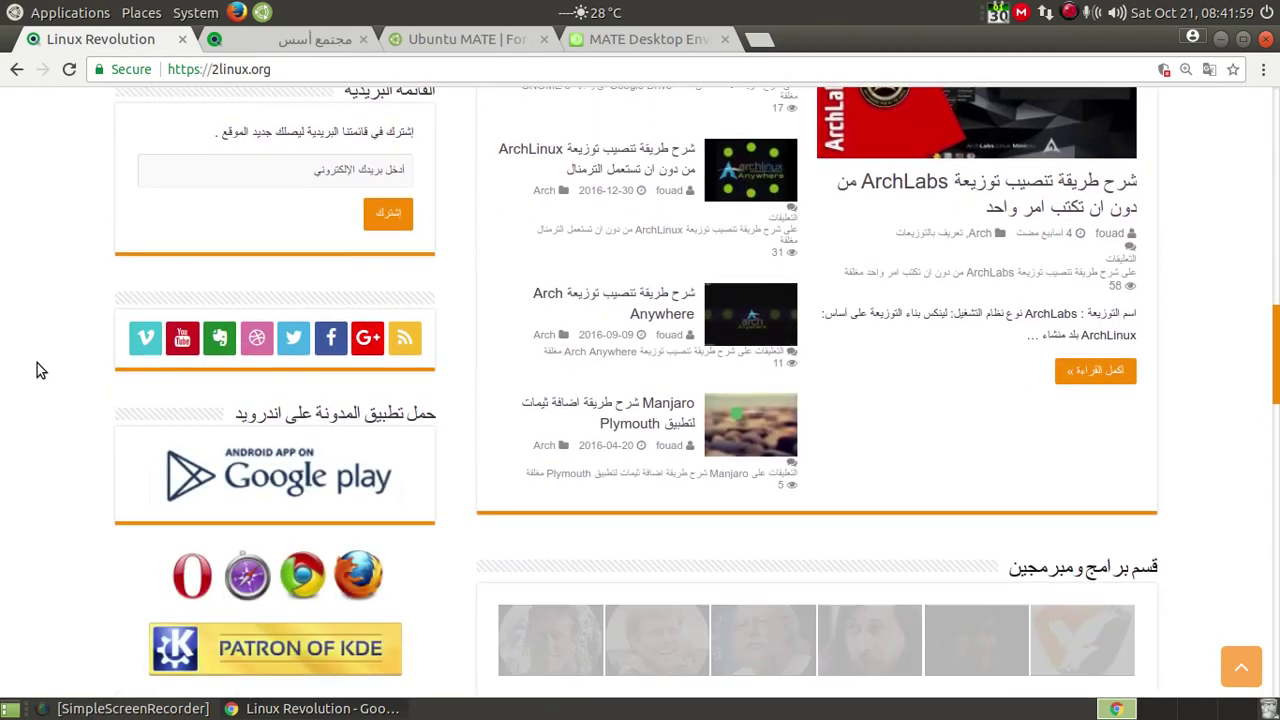
scroll(37, 363, "up", 15)
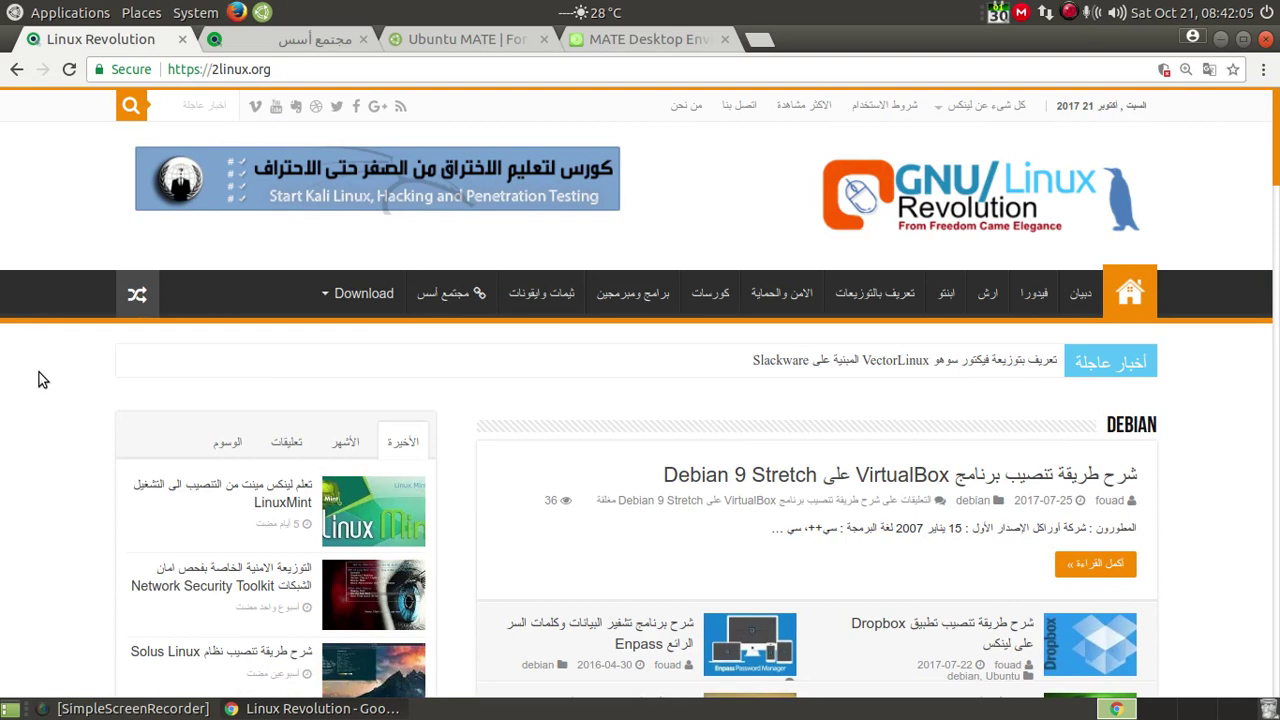
scroll(300, 345, "down", 3)
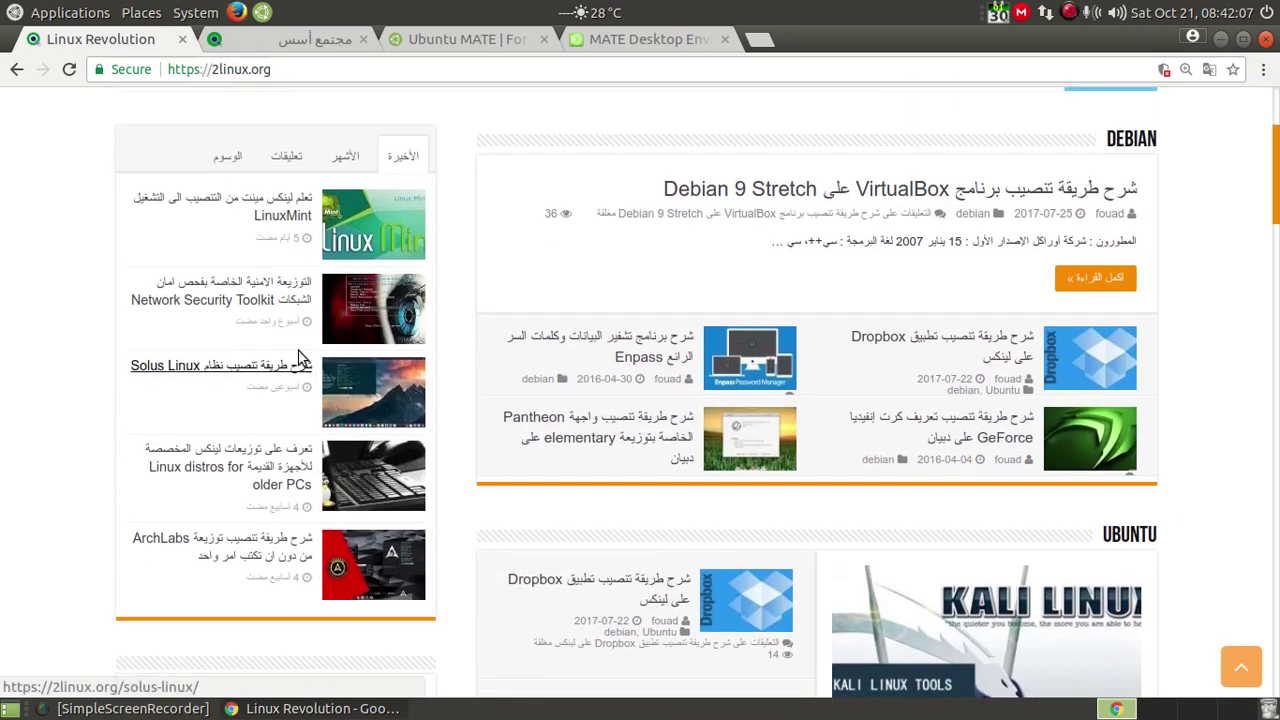
scroll(300, 357, "down", 3)
left_click(302, 42)
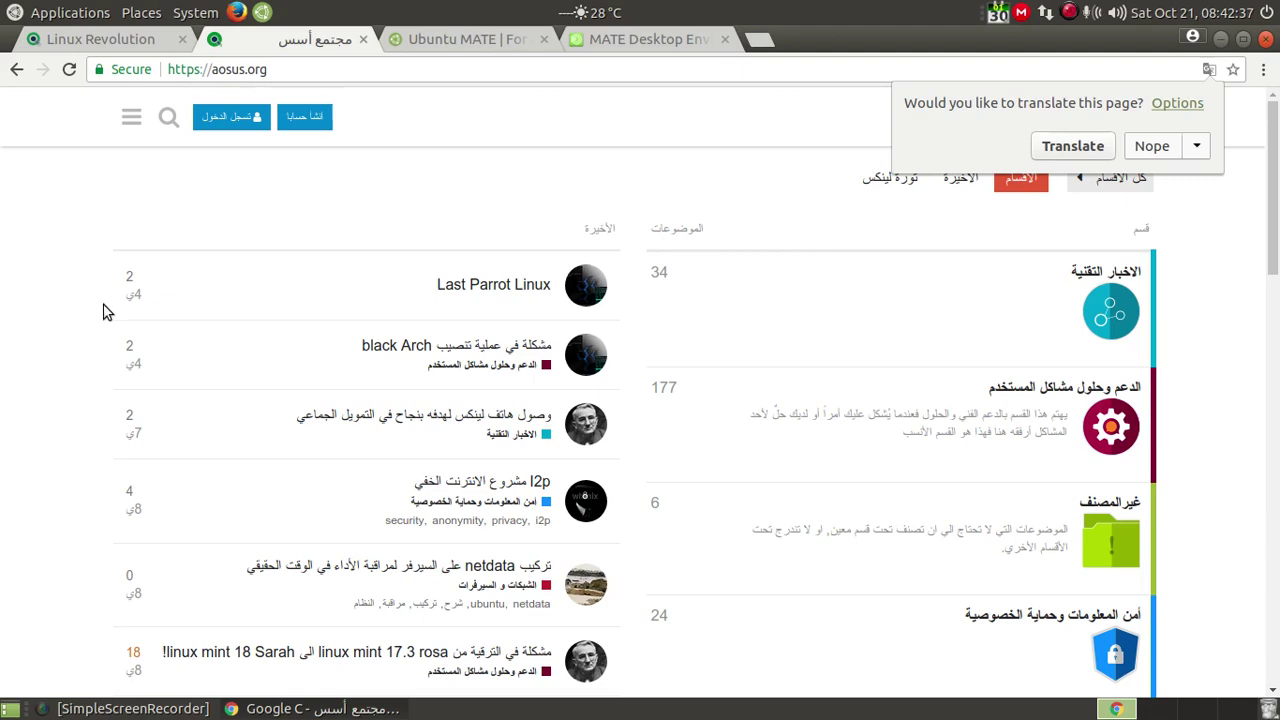
left_click(451, 43)
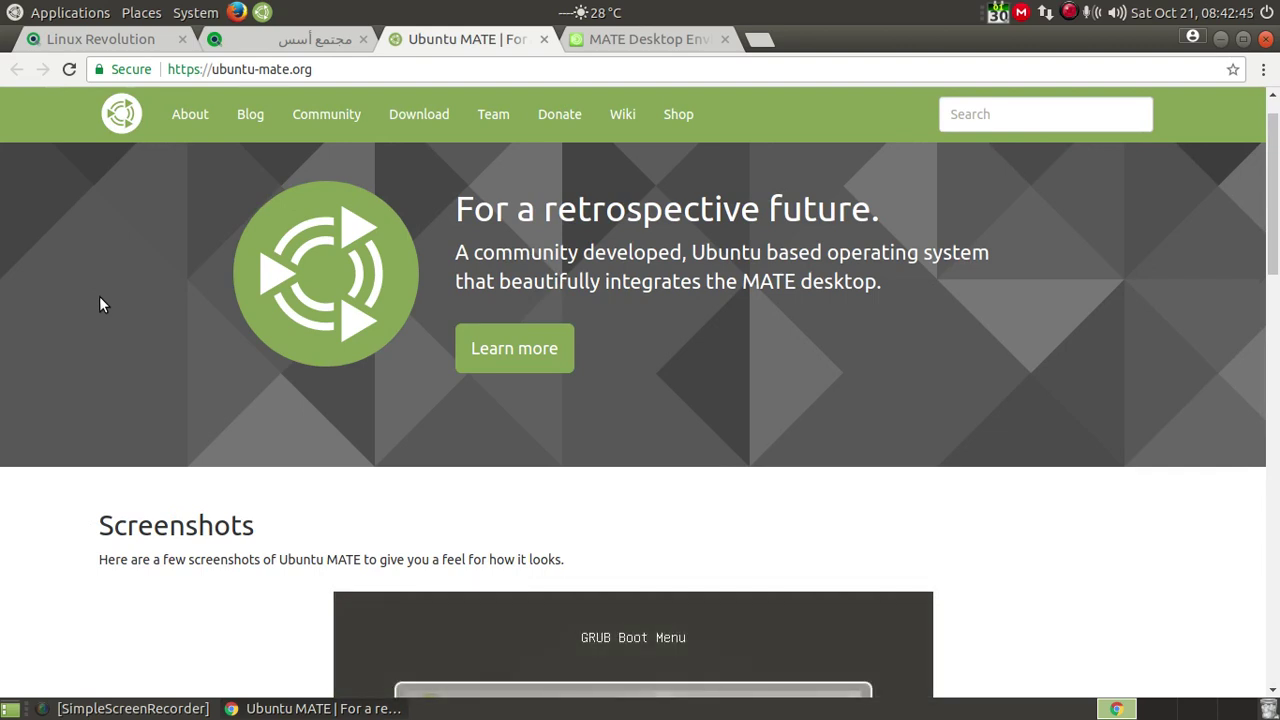
Step: Scroll through the Ubuntu MATE homepage and go to its Download page
scroll(100, 298, "down", 5)
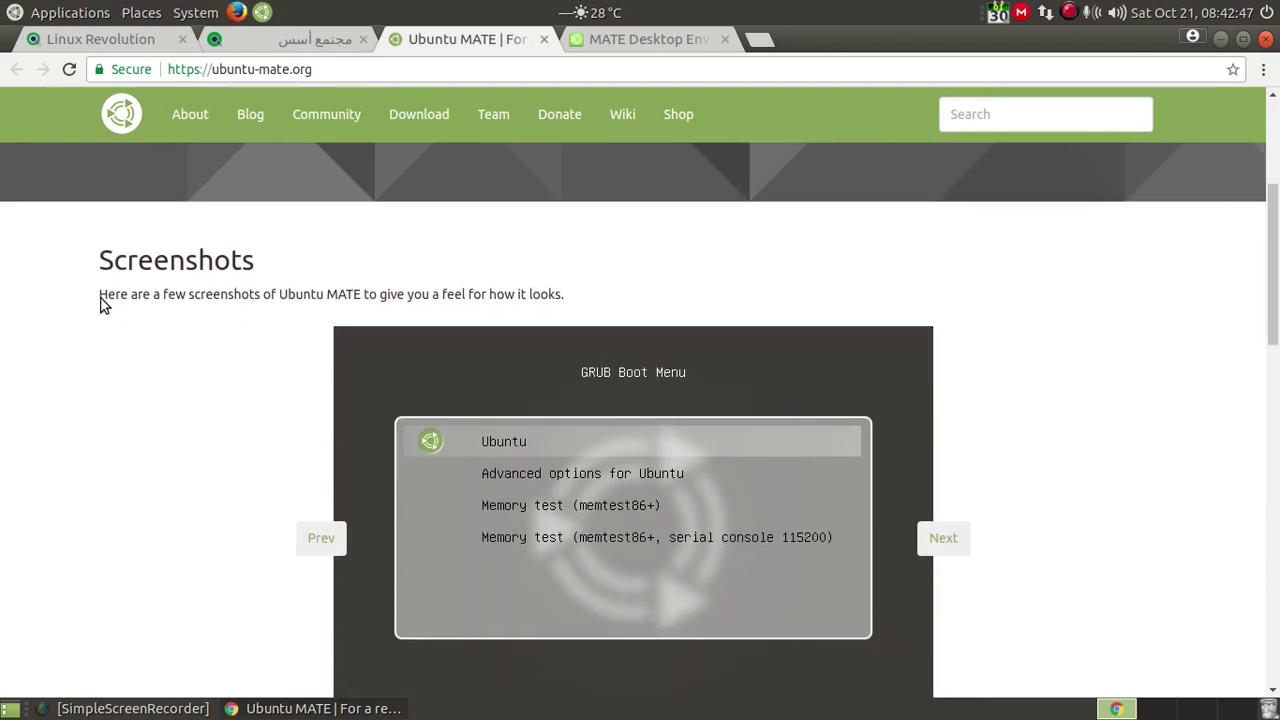
scroll(103, 310, "down", 3)
scroll(93, 371, "down", 1)
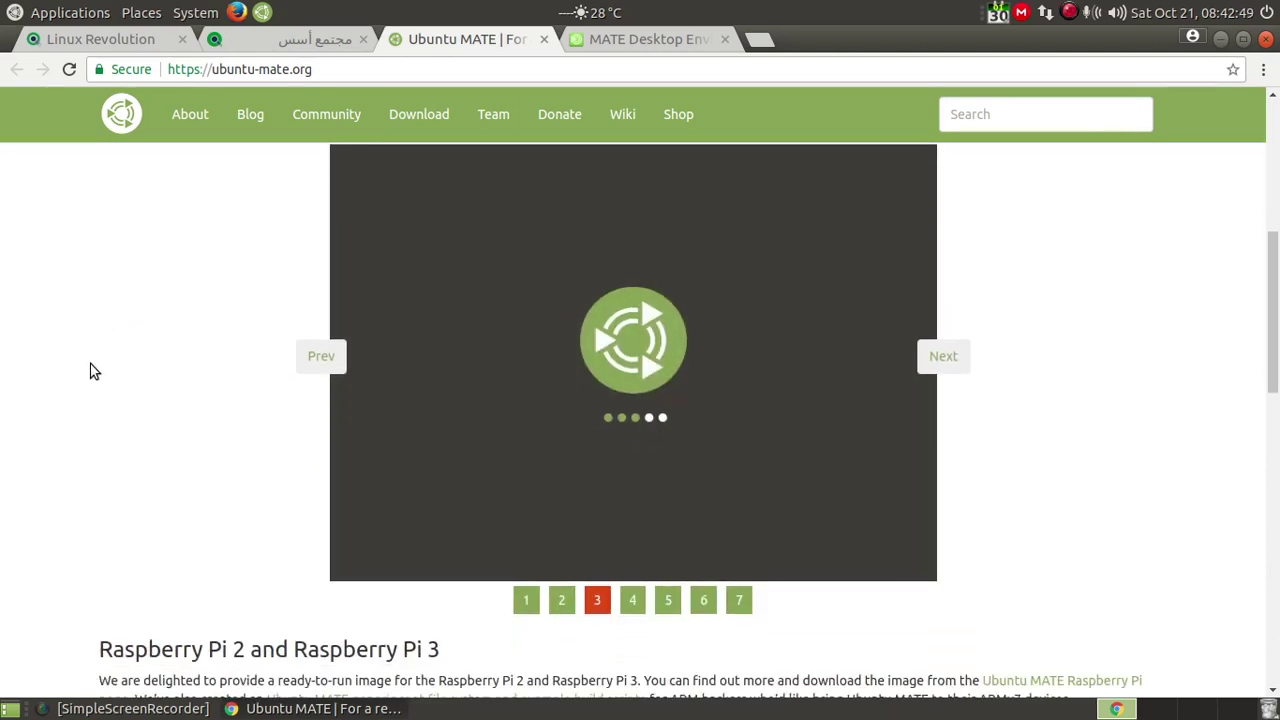
scroll(93, 371, "down", 5)
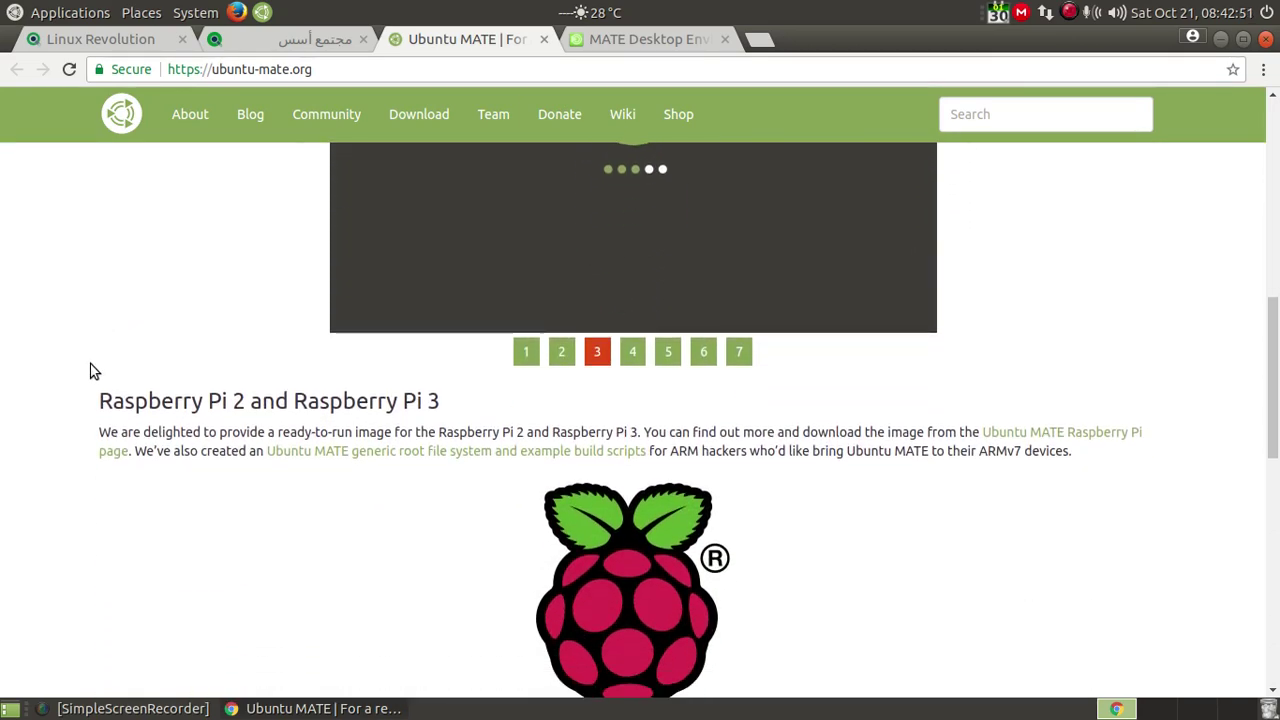
scroll(96, 360, "up", 11)
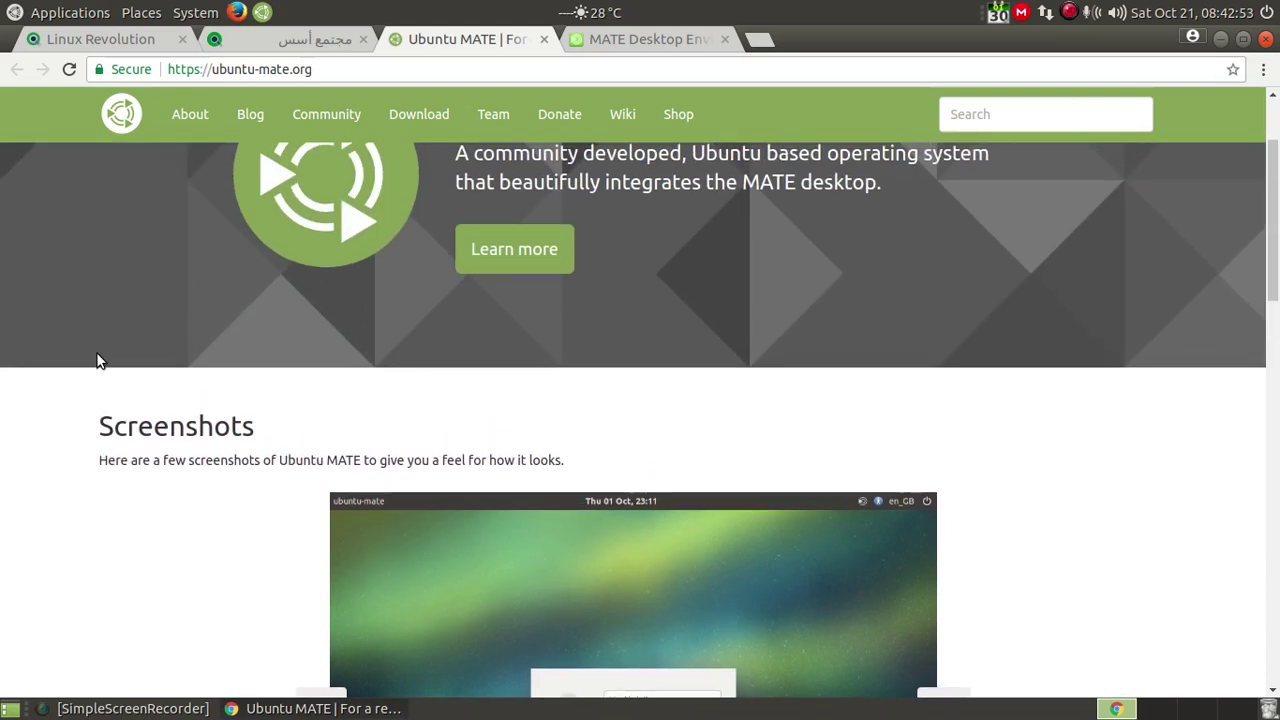
scroll(97, 358, "up", 3)
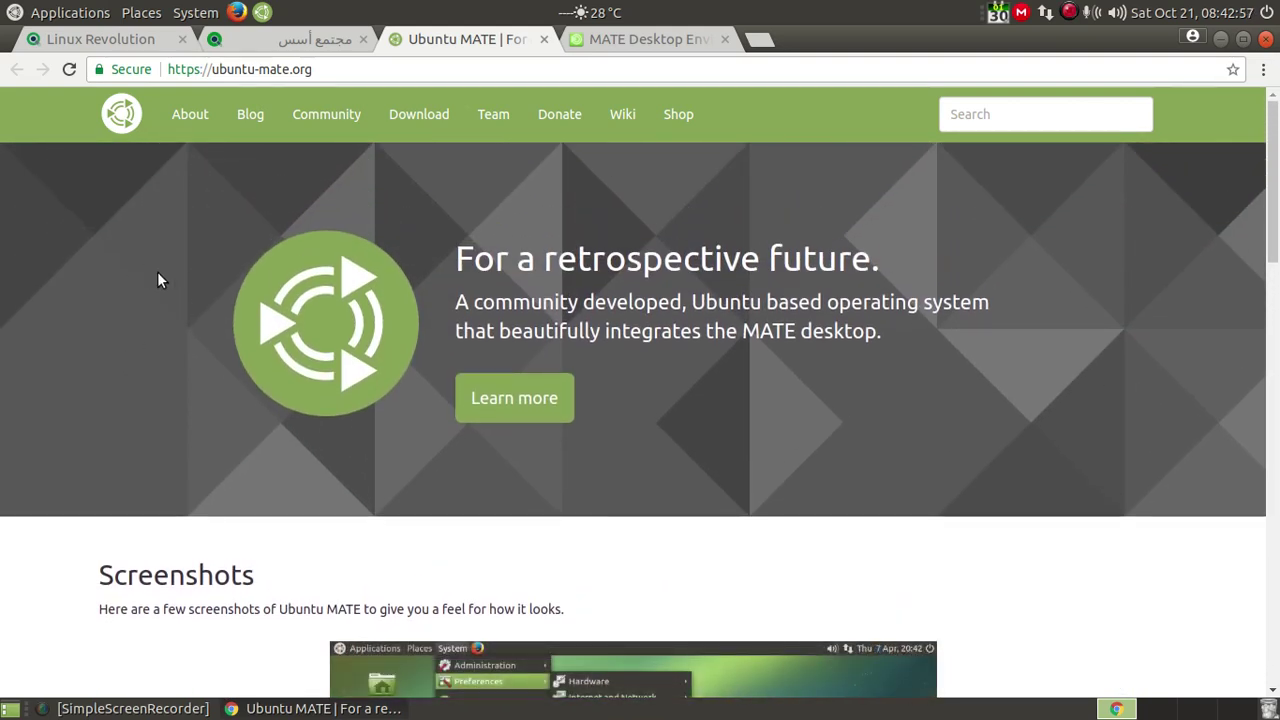
left_click(417, 117)
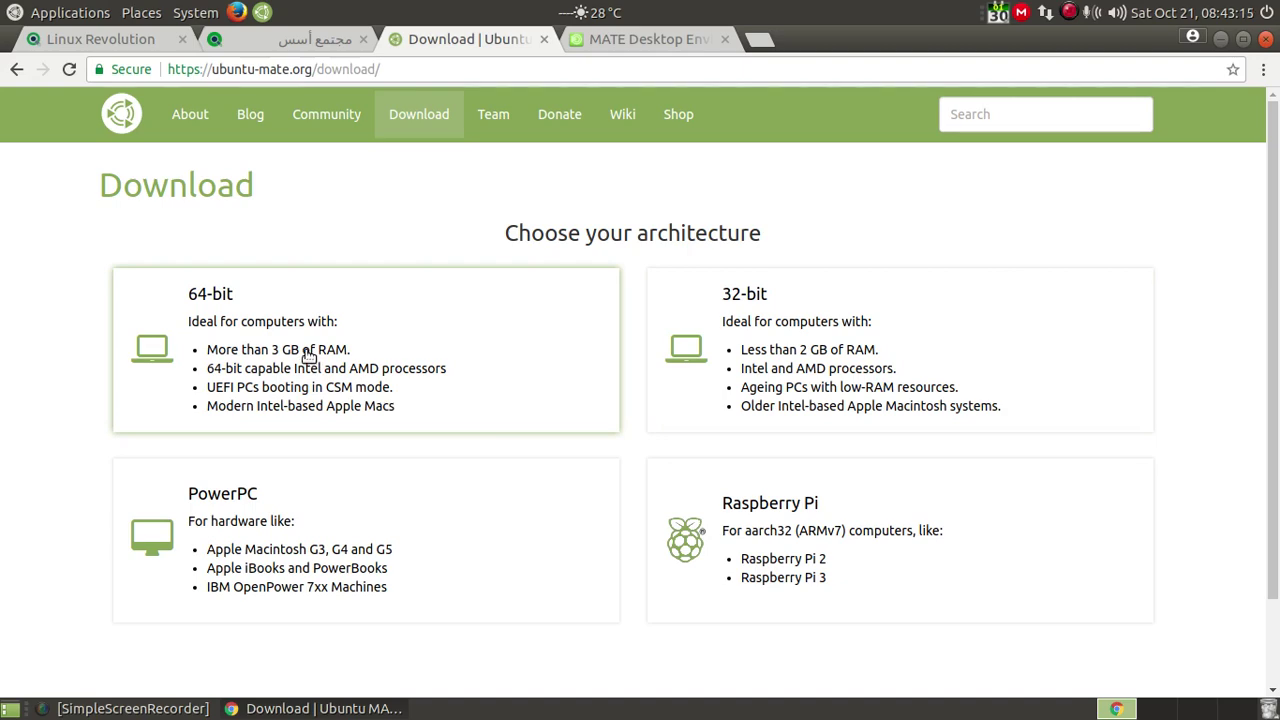
Step: Choose 64-bit and the 17.10 (Artful) release, then review its 1.7 GB amd64 ISO links
left_click(306, 360)
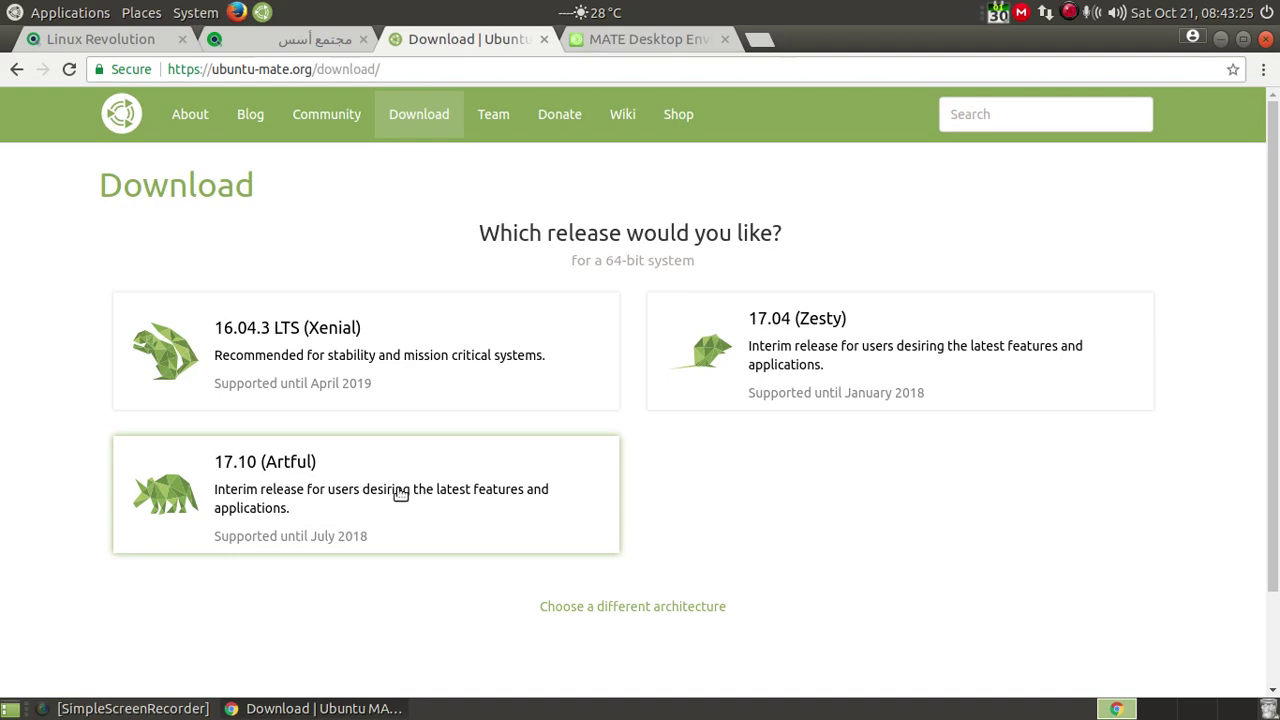
left_click(400, 494)
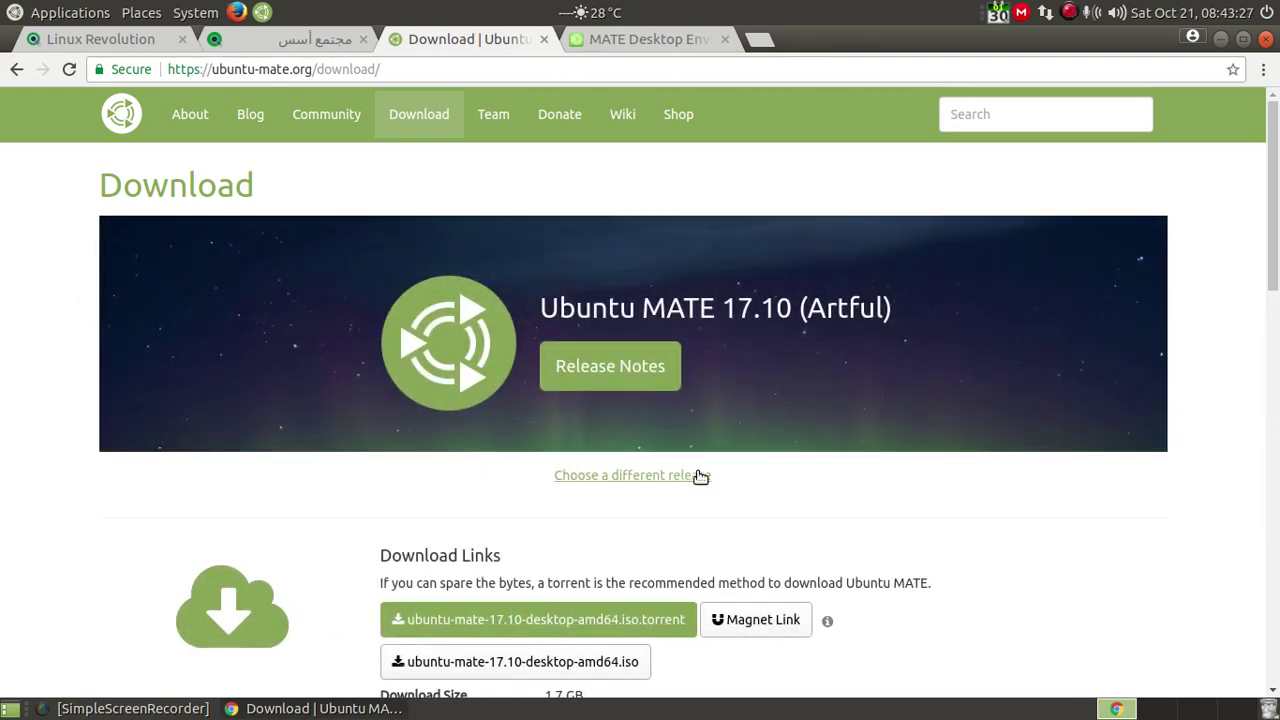
scroll(700, 477, "down", 4)
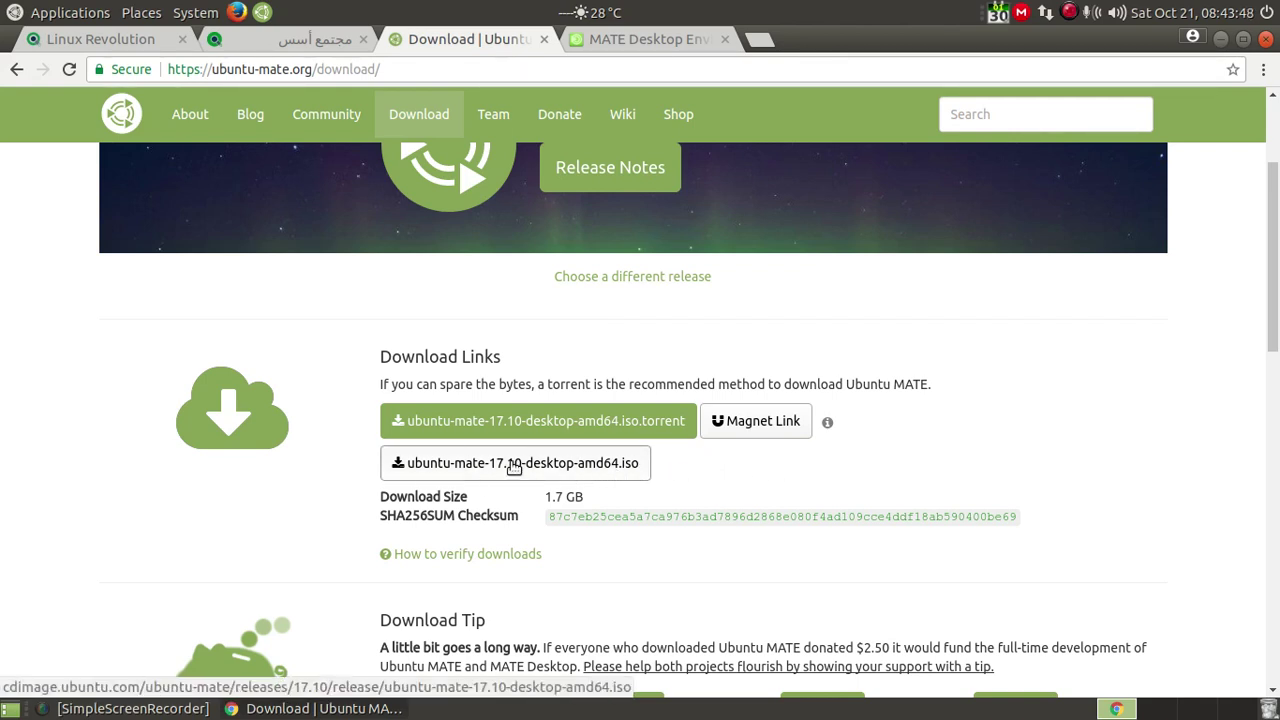
scroll(511, 462, "down", 1)
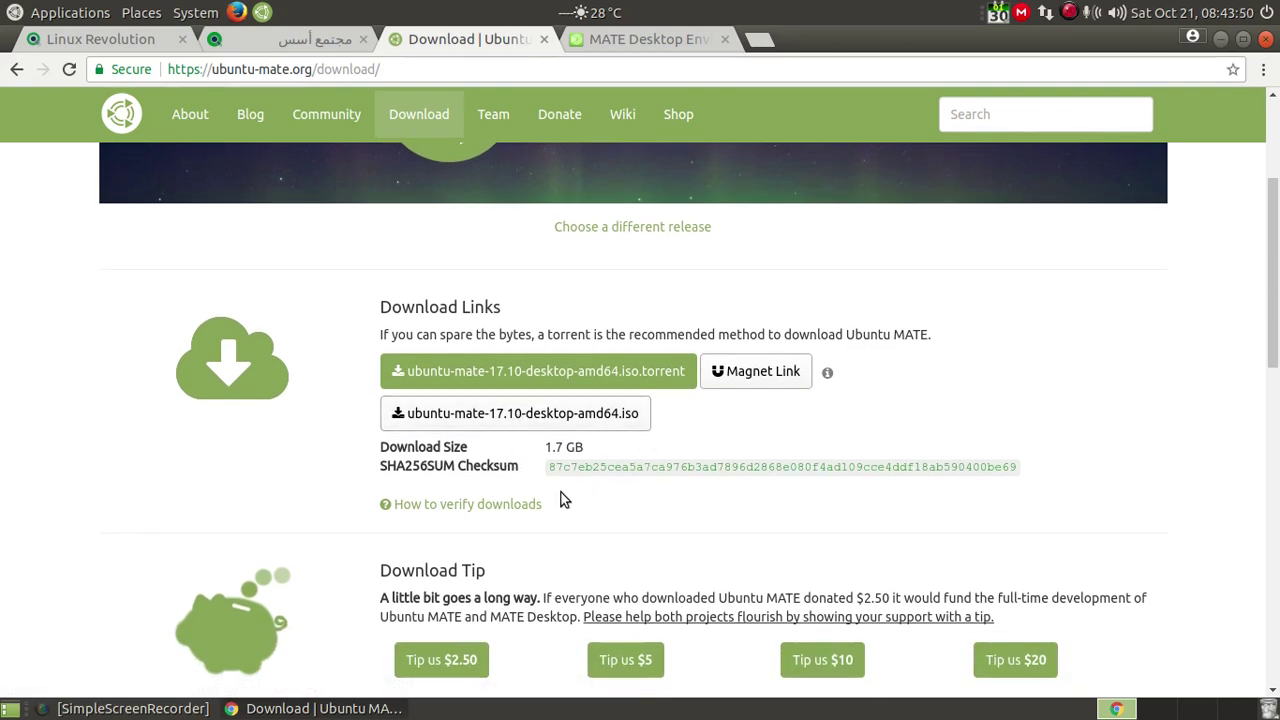
scroll(543, 476, "down", 2)
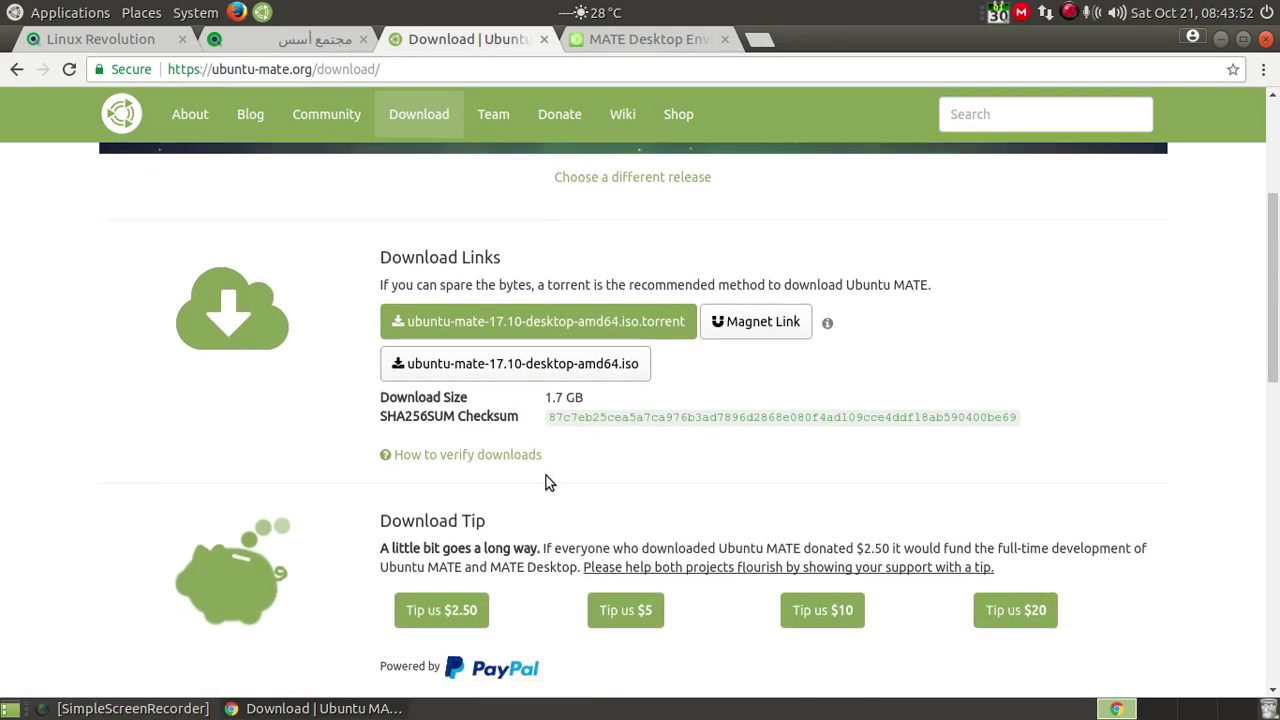
scroll(539, 471, "down", 3)
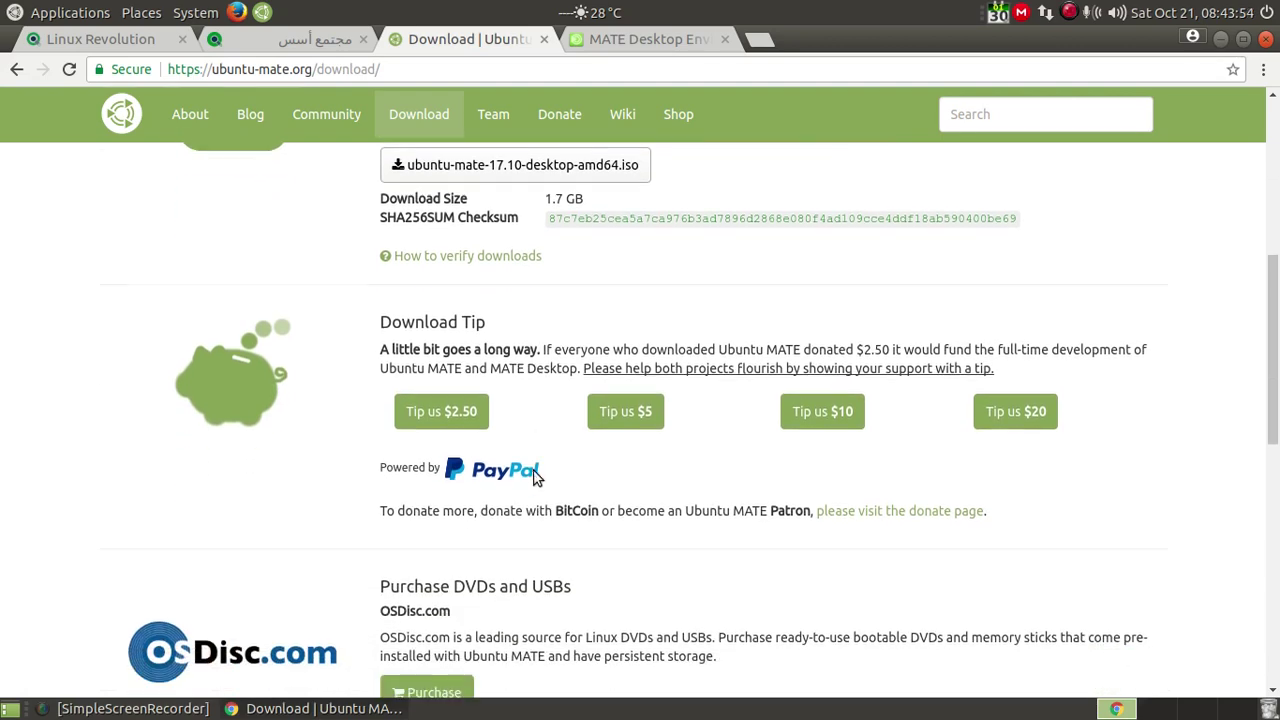
scroll(534, 471, "up", 4)
scroll(533, 470, "up", 5)
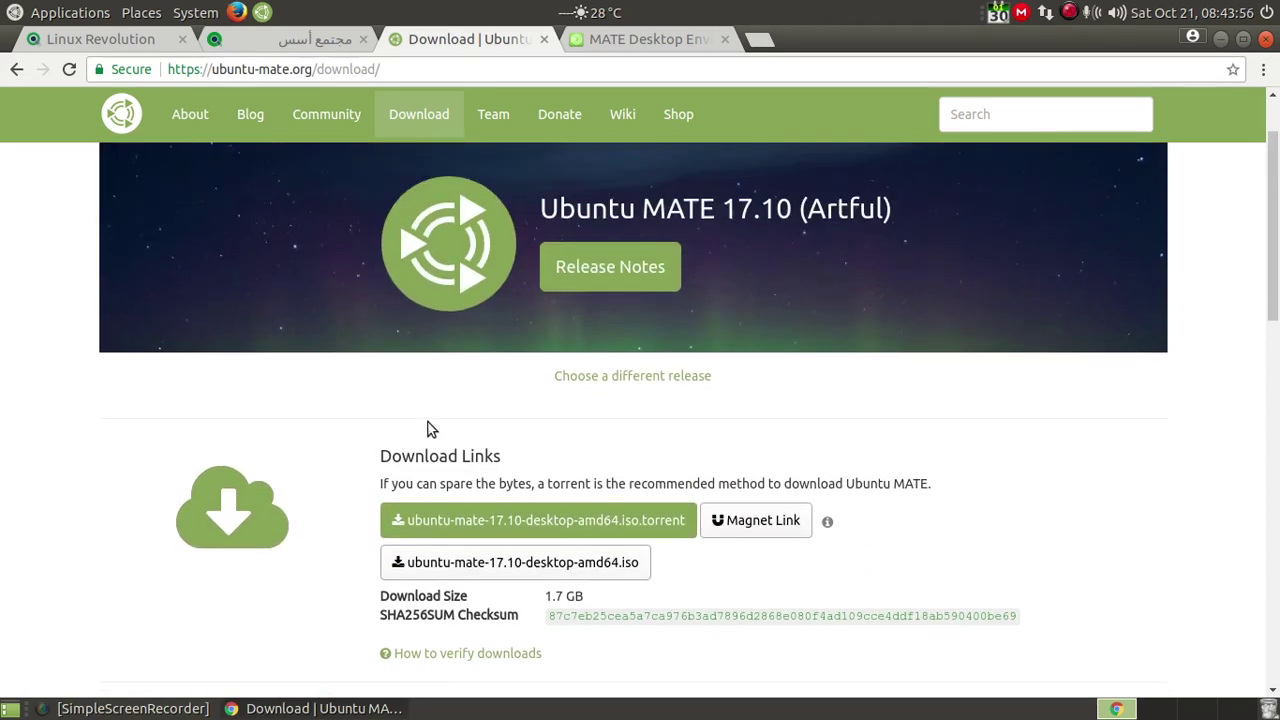
scroll(406, 430, "down", 1)
scroll(405, 432, "down", 2)
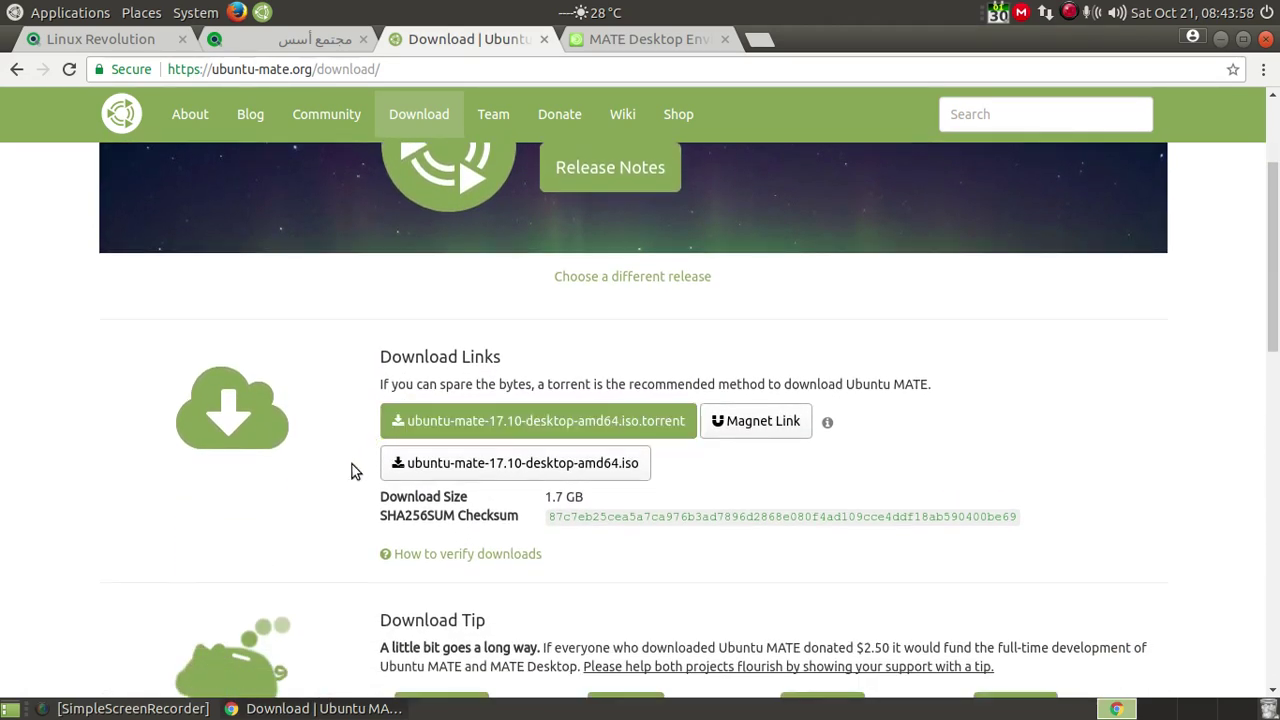
scroll(352, 402, "up", 4)
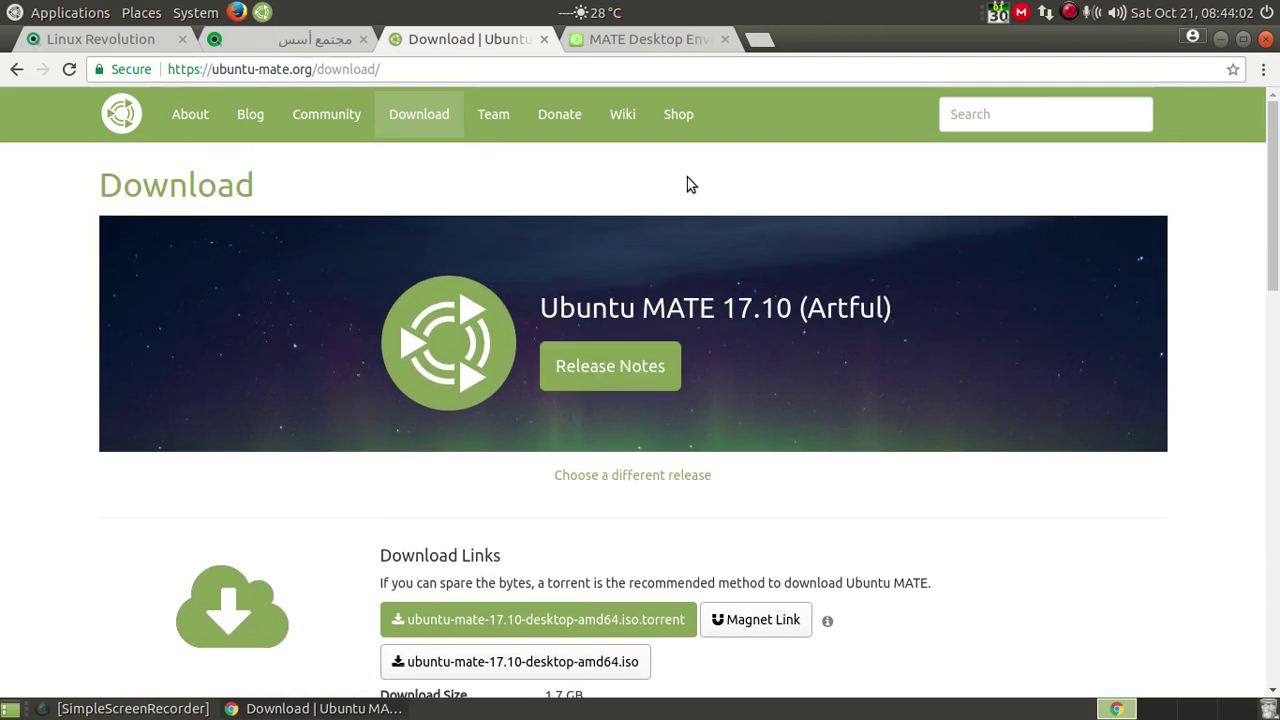
Step: Open the Ubuntu MATE community's Tips, Tutorials and Guides index and expand the Installation topics
left_click(621, 117)
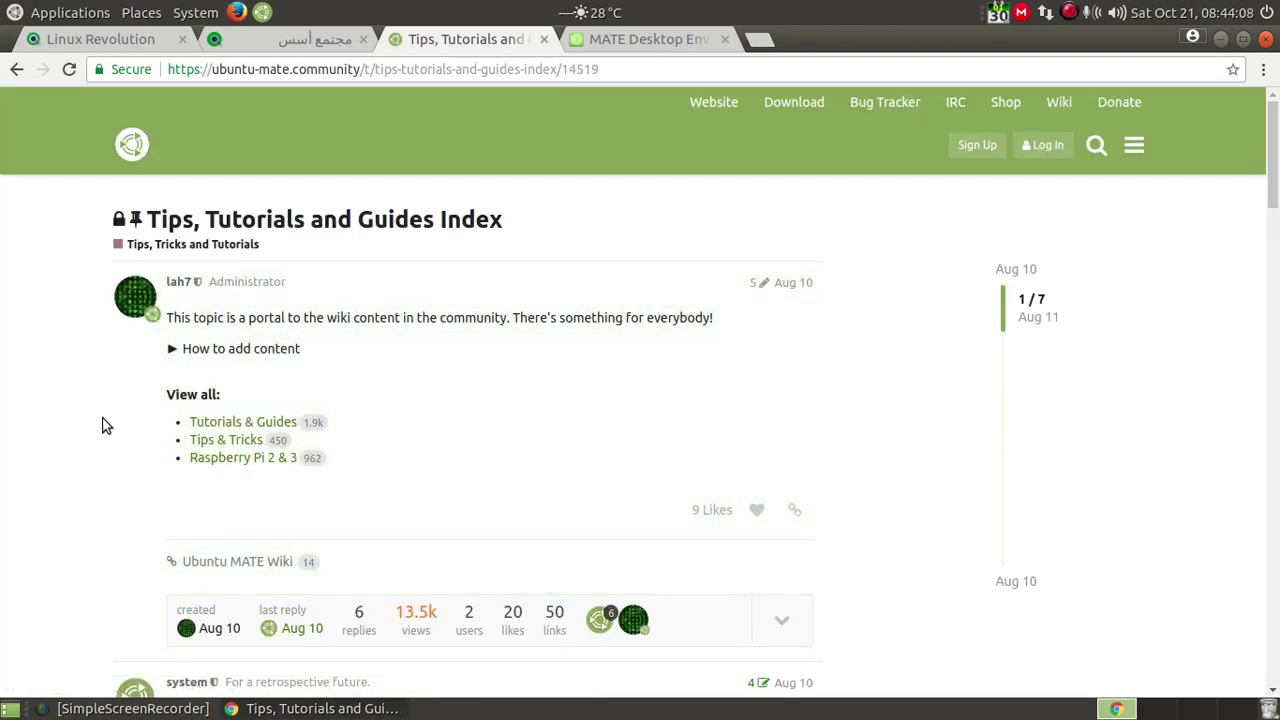
scroll(103, 425, "down", 1)
scroll(101, 421, "down", 5)
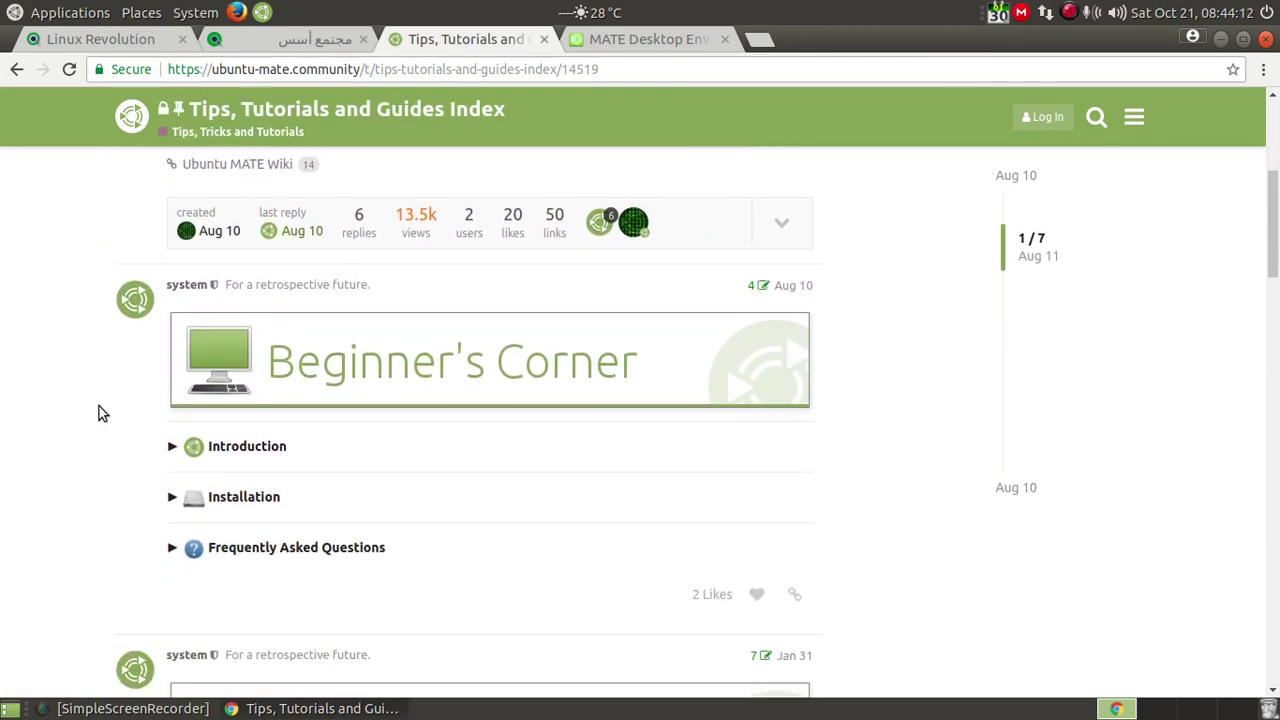
scroll(99, 406, "down", 3)
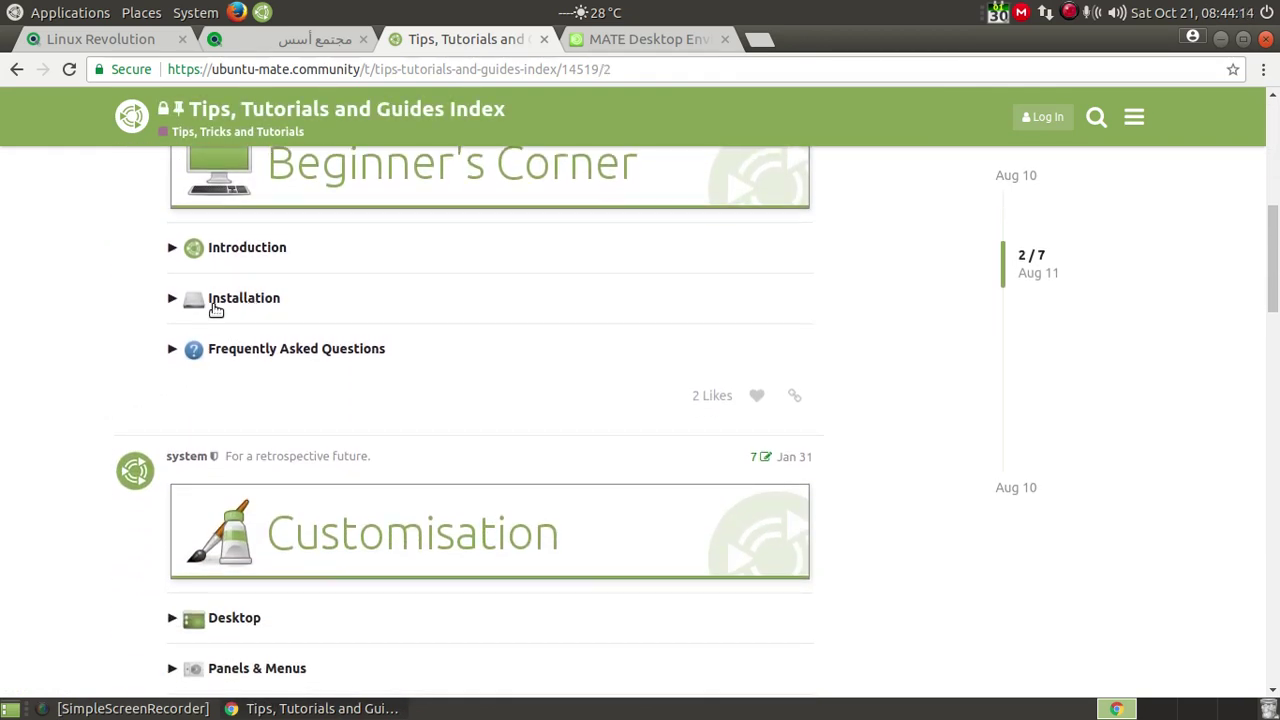
left_click(222, 306)
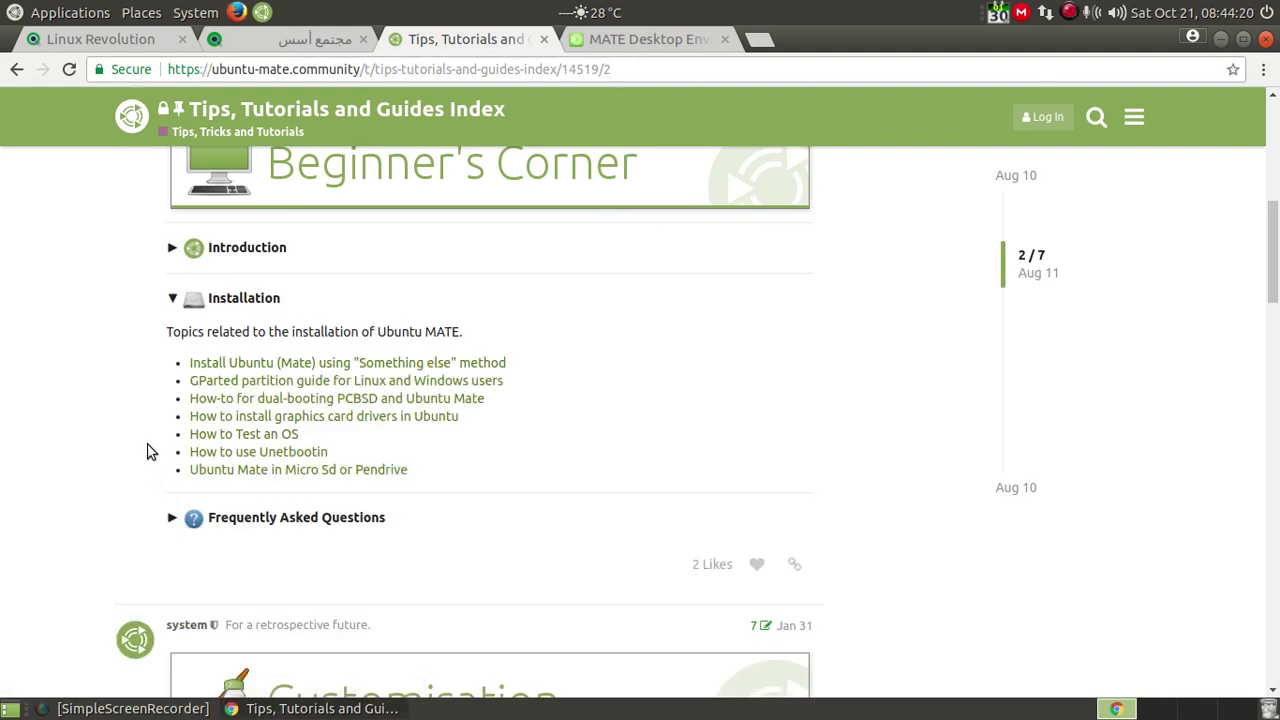
scroll(148, 455, "down", 3)
scroll(148, 451, "down", 4)
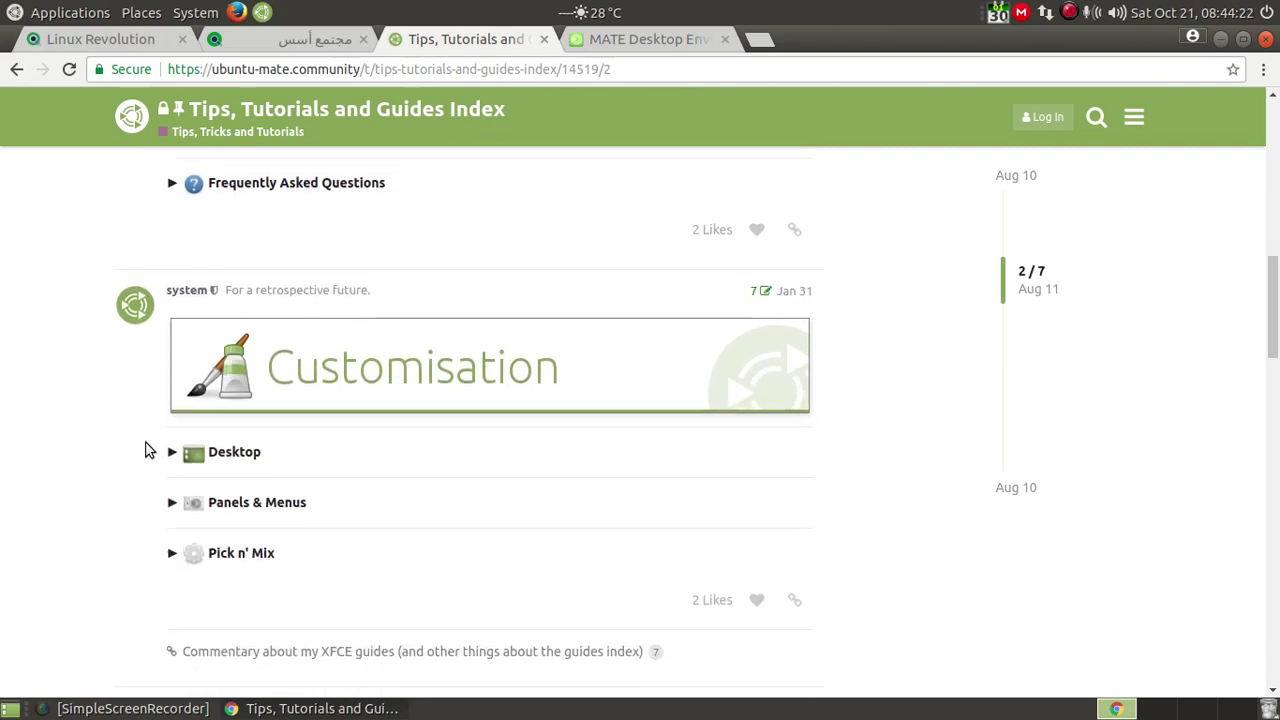
scroll(148, 451, "up", 4)
scroll(145, 447, "down", 5)
Step: Expand the Desktop customisation and Panels & Menus topics, then switch to the MATE Desktop Environment tab
left_click(230, 444)
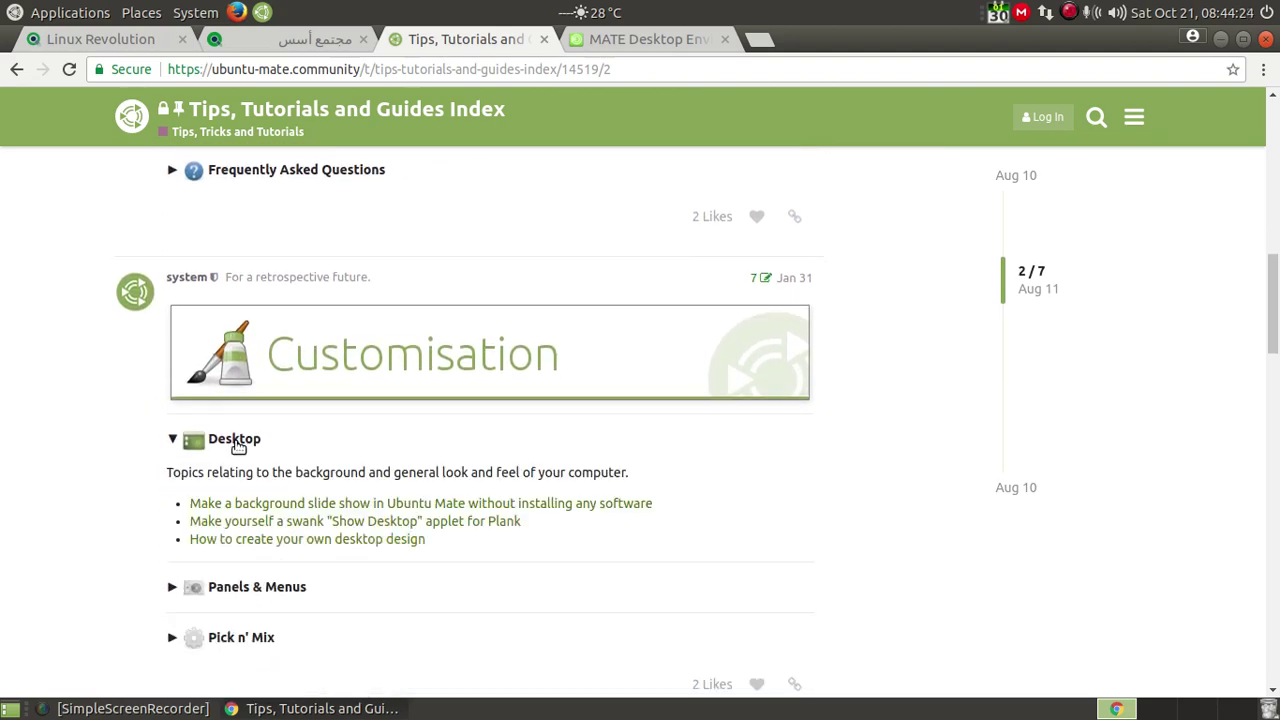
scroll(185, 460, "down", 1)
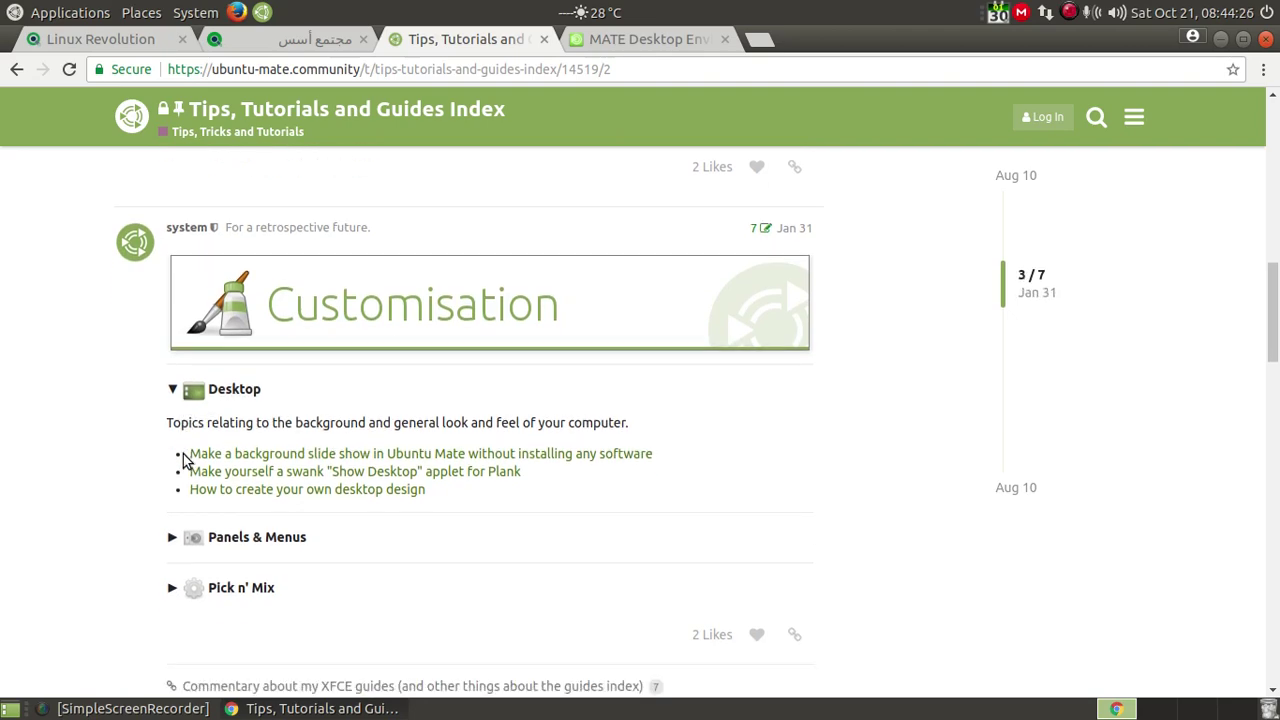
left_click(285, 541)
scroll(120, 480, "down", 4)
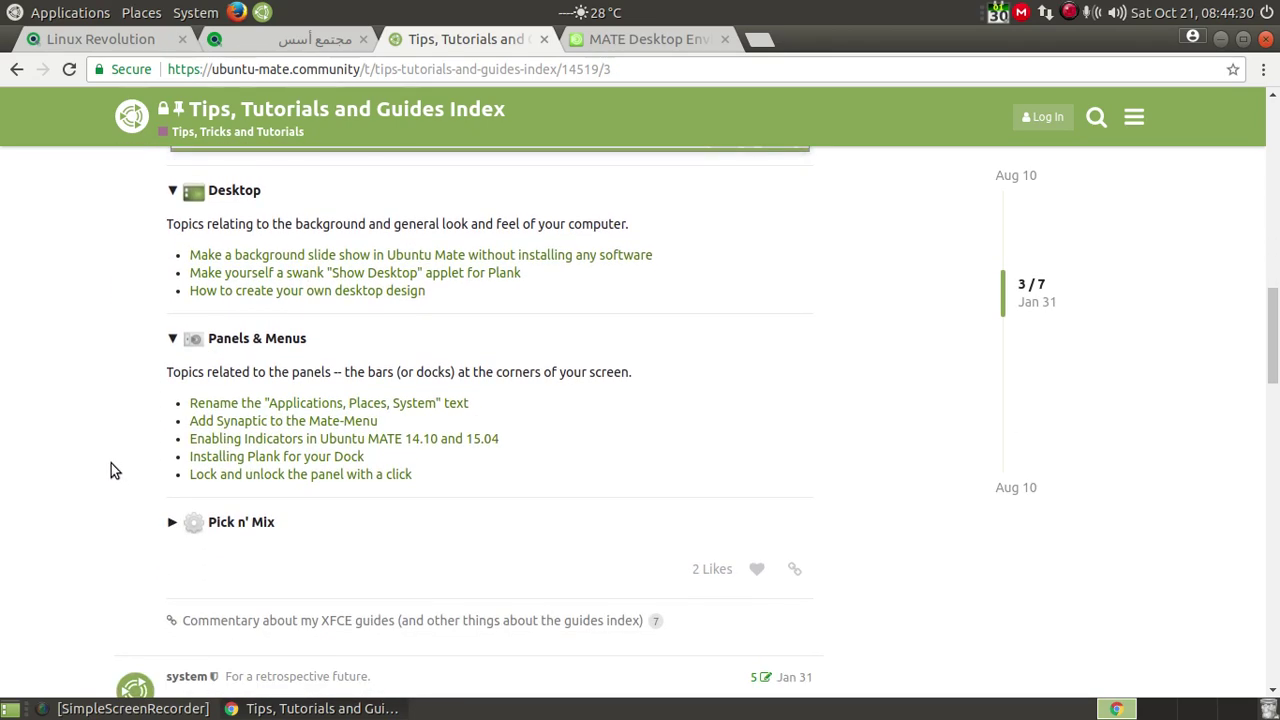
scroll(124, 442, "up", 12)
scroll(170, 425, "up", 8)
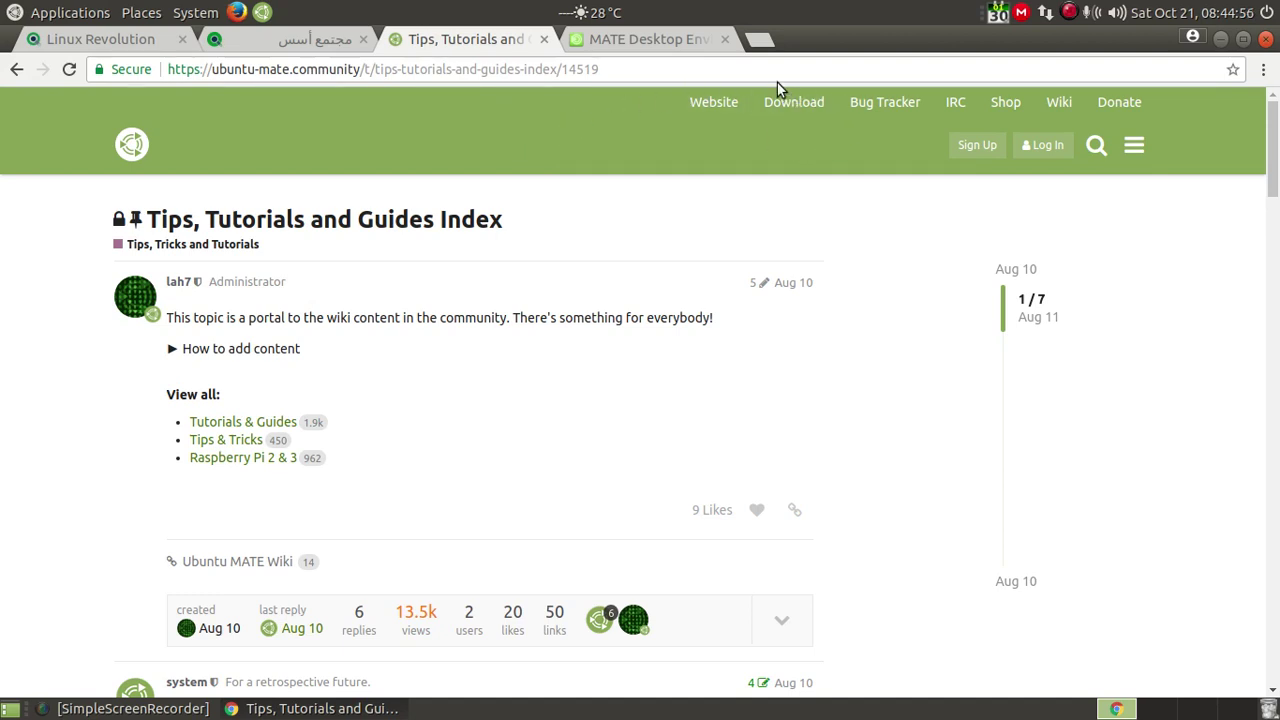
left_click(634, 40)
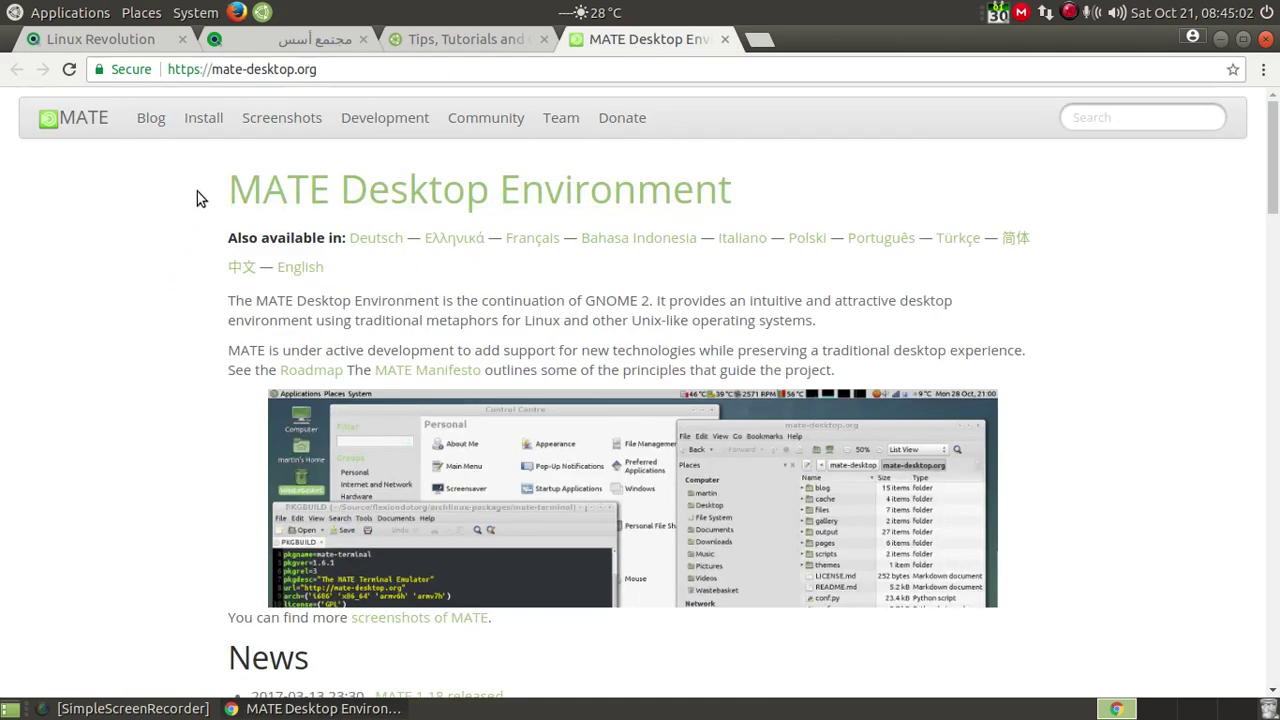
Step: Highlight 'MATE Desktop' in the mate-desktop.org title and read down the page
left_click_drag(200, 191, 484, 191)
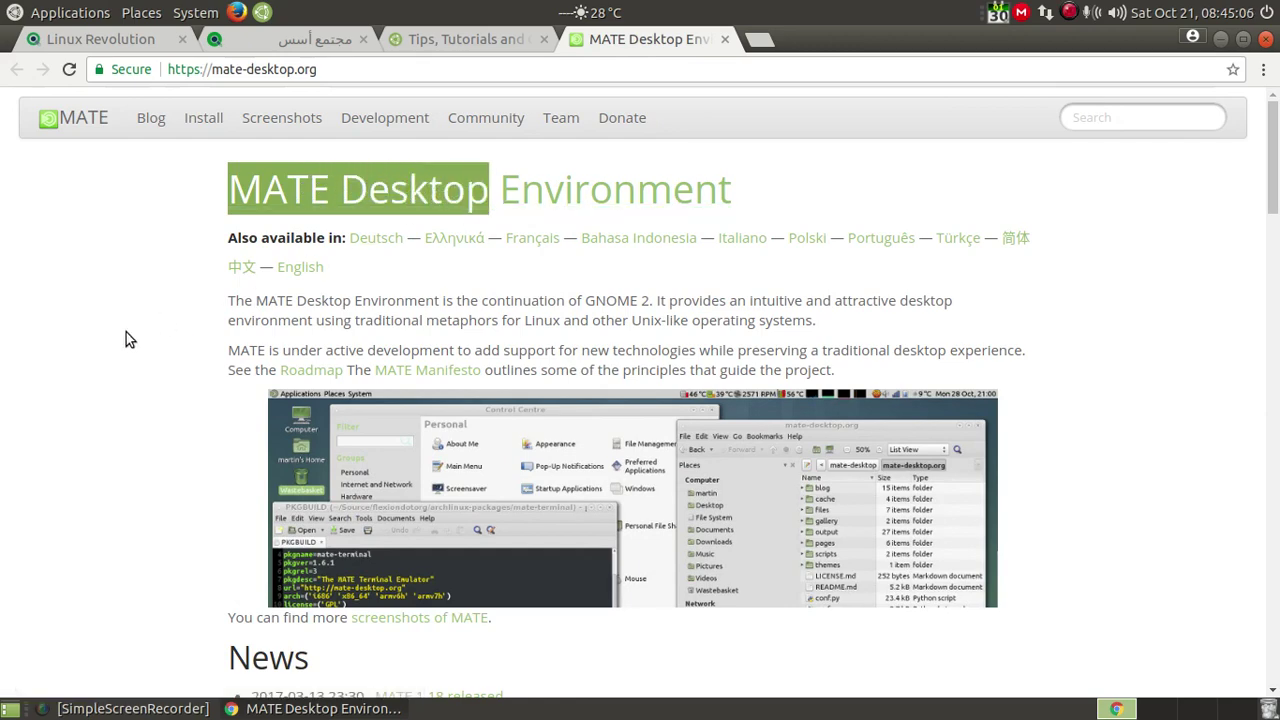
scroll(126, 333, "down", 3)
scroll(126, 333, "down", 2)
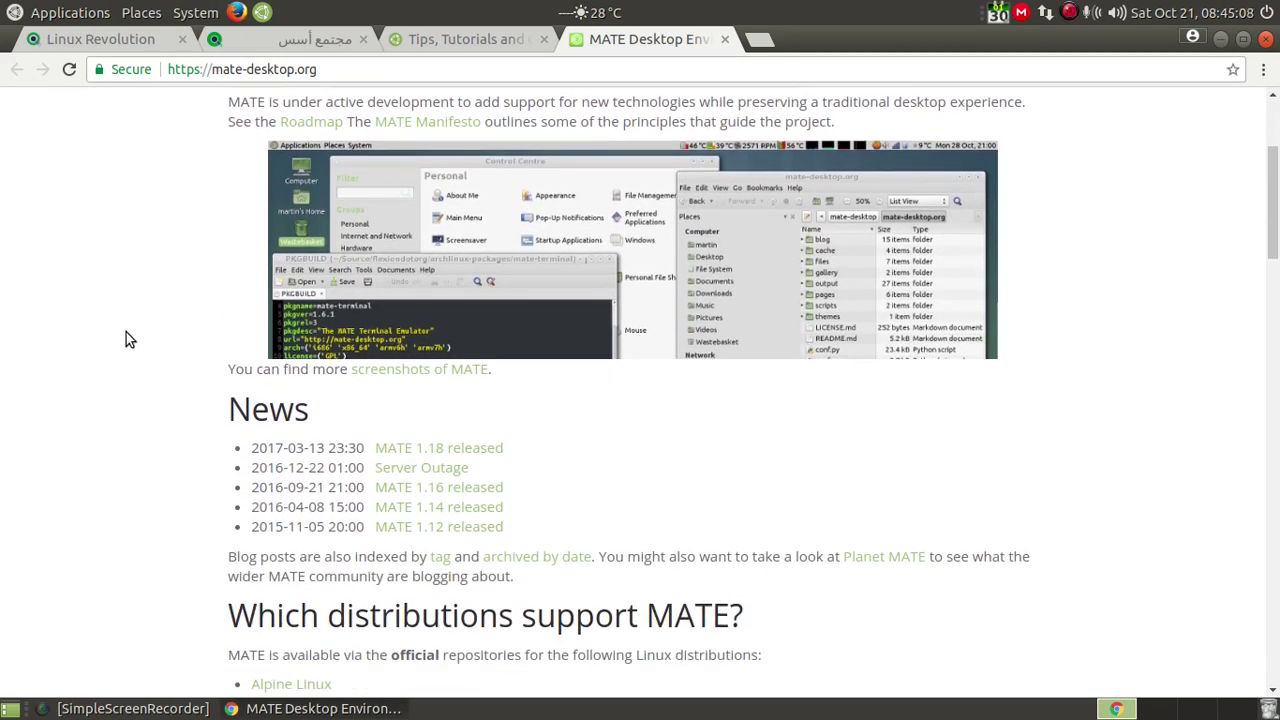
scroll(126, 333, "down", 2)
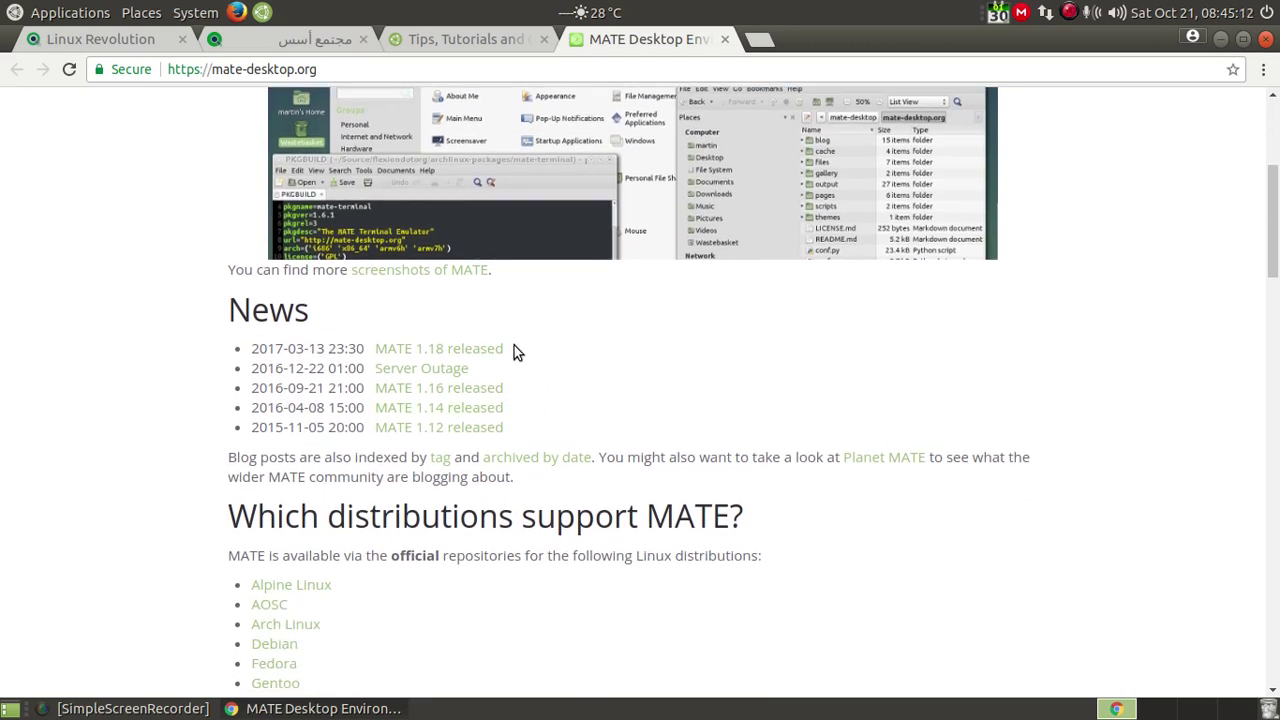
Step: Highlight the MATE 1.18 released news entry and keep reading down the page
left_click_drag(508, 348, 252, 354)
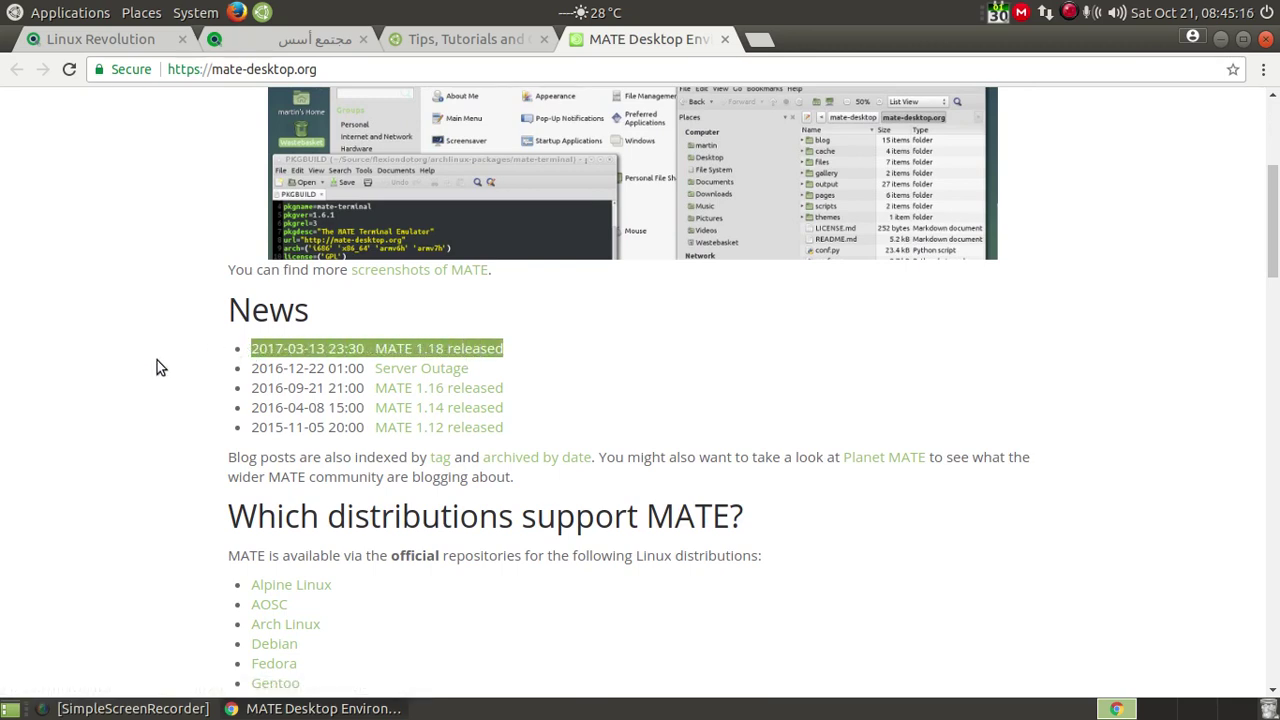
scroll(141, 365, "down", 5)
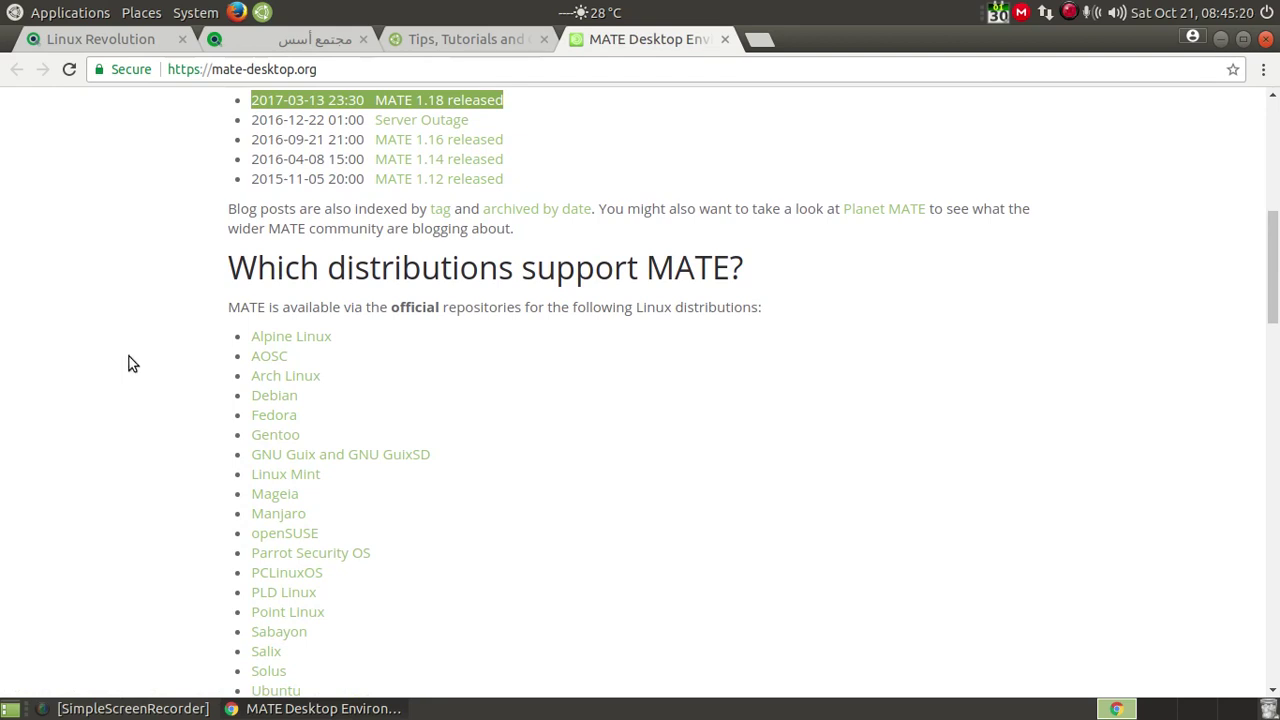
scroll(131, 363, "down", 1)
scroll(126, 363, "down", 1)
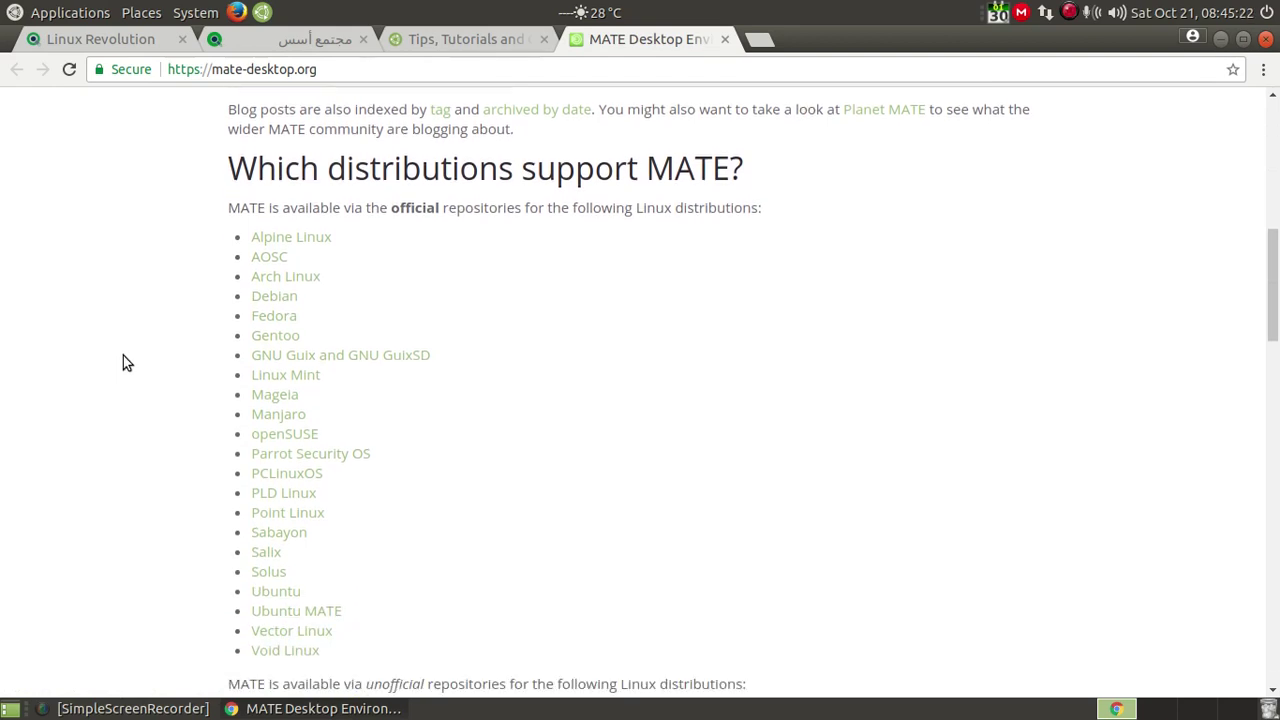
scroll(124, 363, "down", 1)
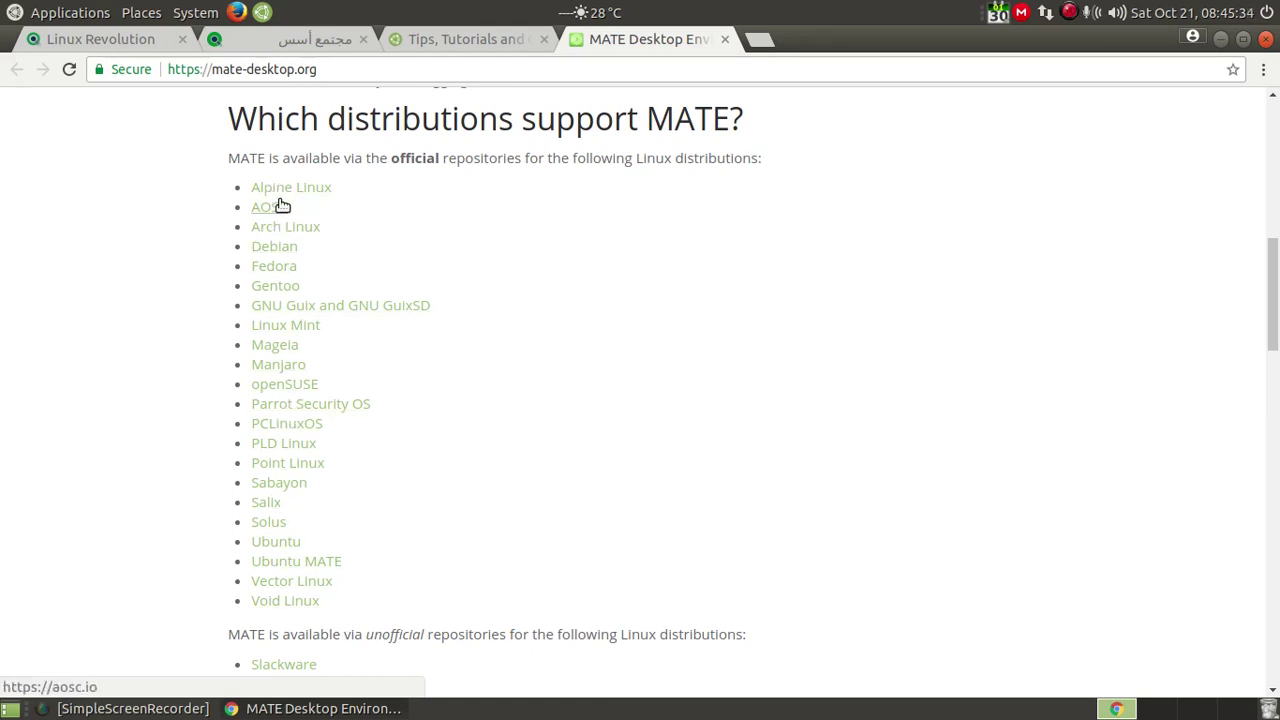
scroll(120, 540, "down", 3)
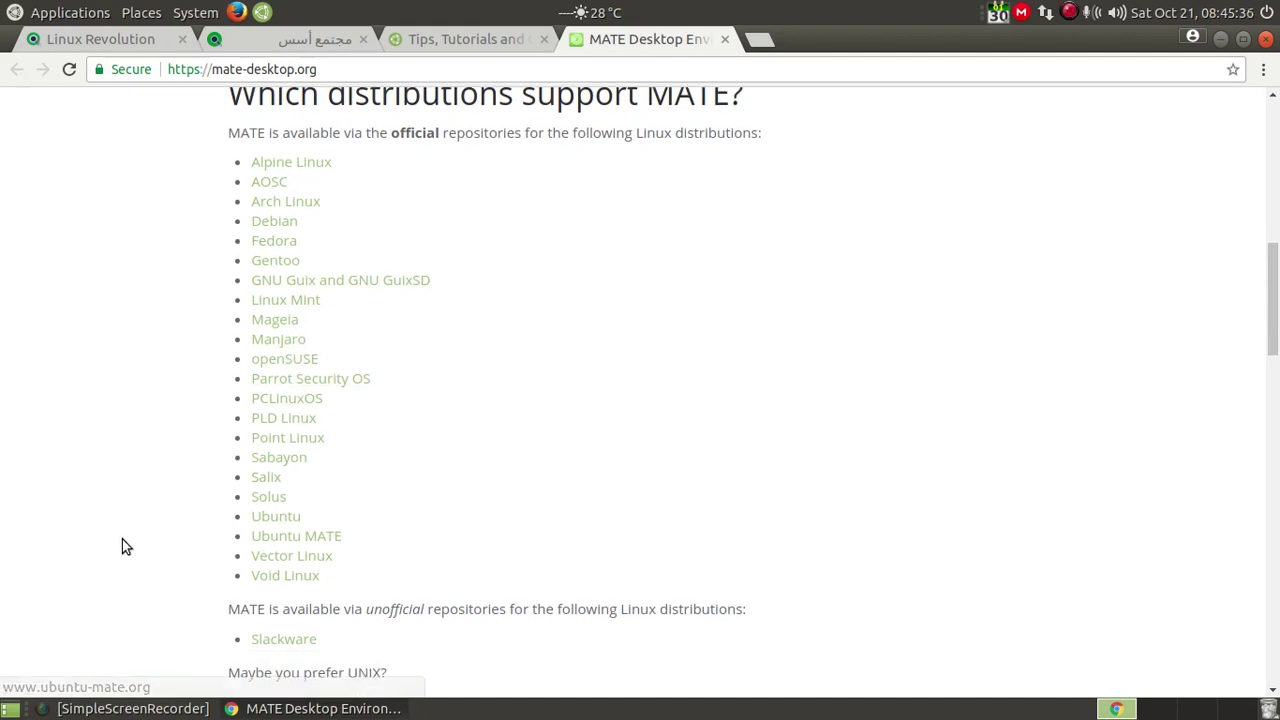
scroll(109, 534, "down", 1)
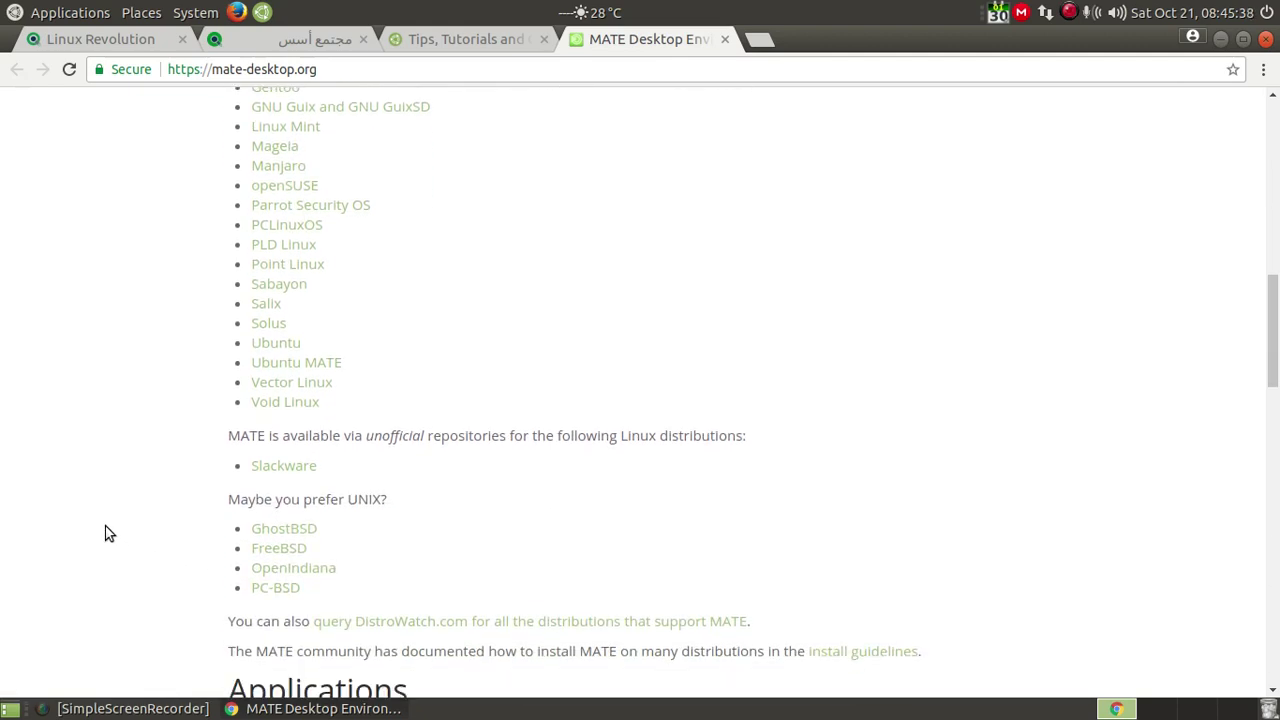
scroll(137, 500, "down", 5)
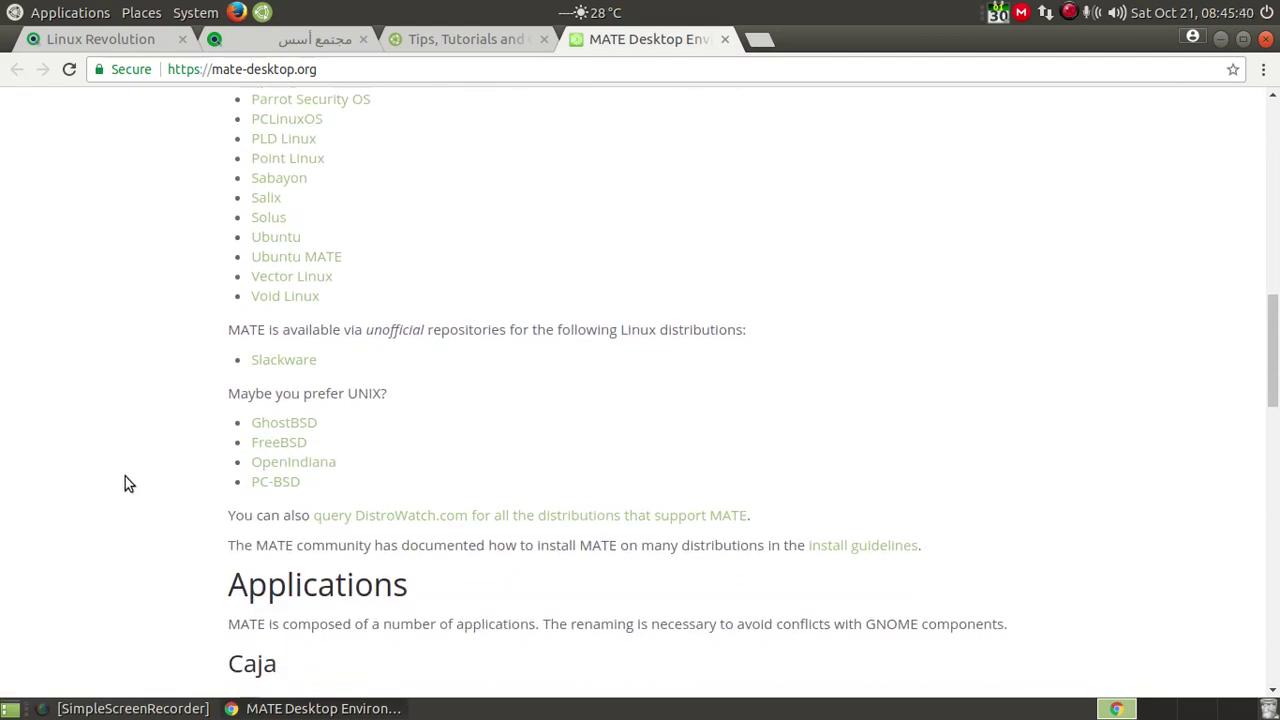
scroll(125, 483, "down", 5)
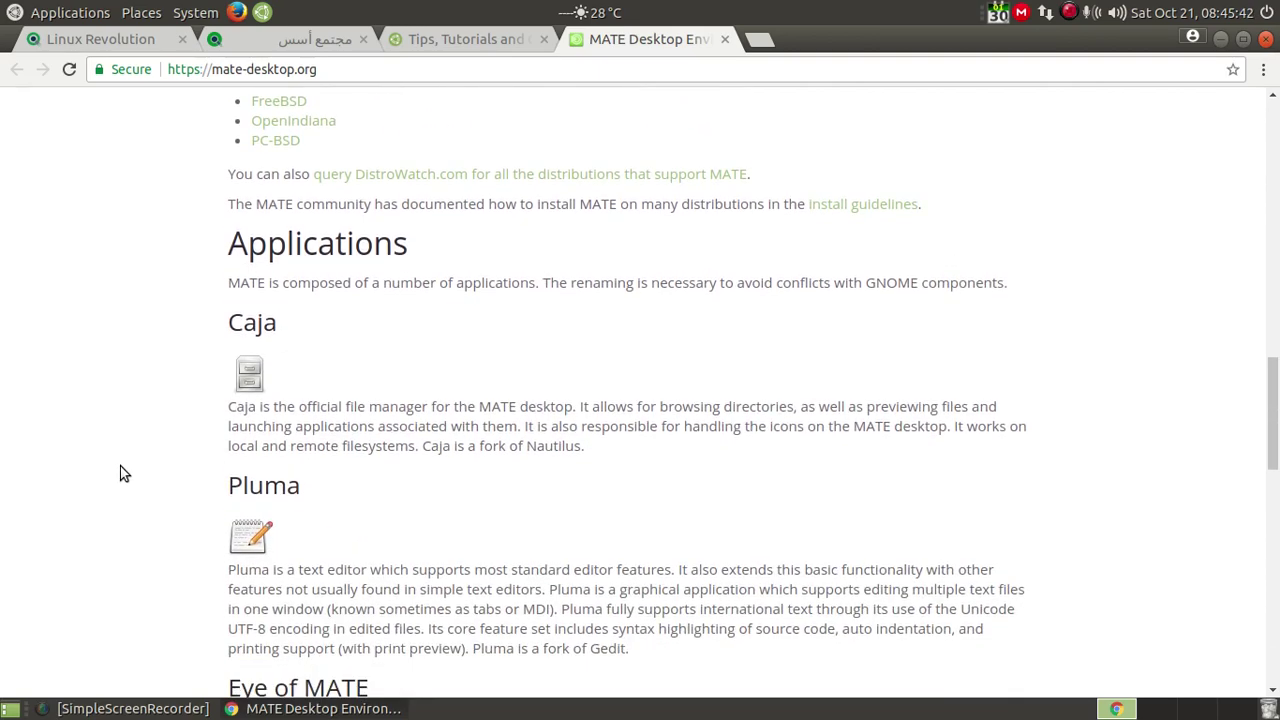
scroll(120, 471, "down", 4)
scroll(120, 471, "up", 4)
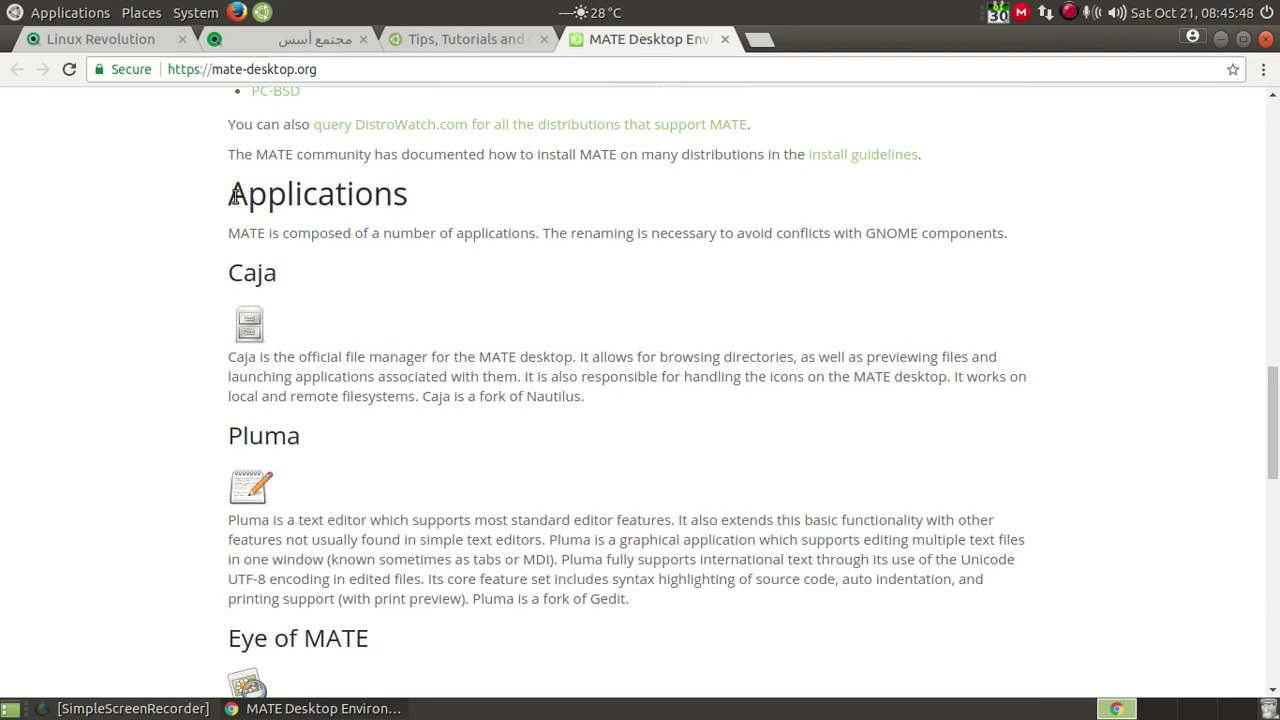
Step: Highlight the Applications heading and read on to the 'Where does the name come from?' section
left_click_drag(235, 193, 429, 211)
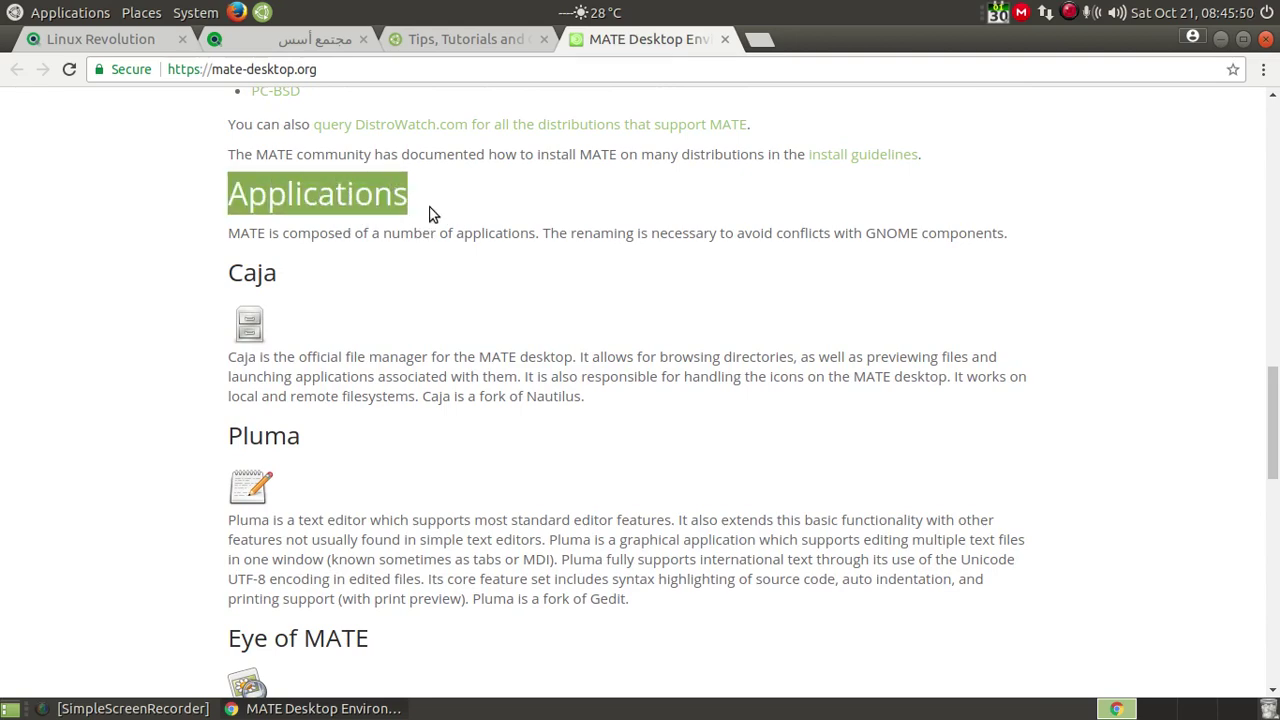
scroll(469, 270, "down", 2)
scroll(469, 276, "down", 10)
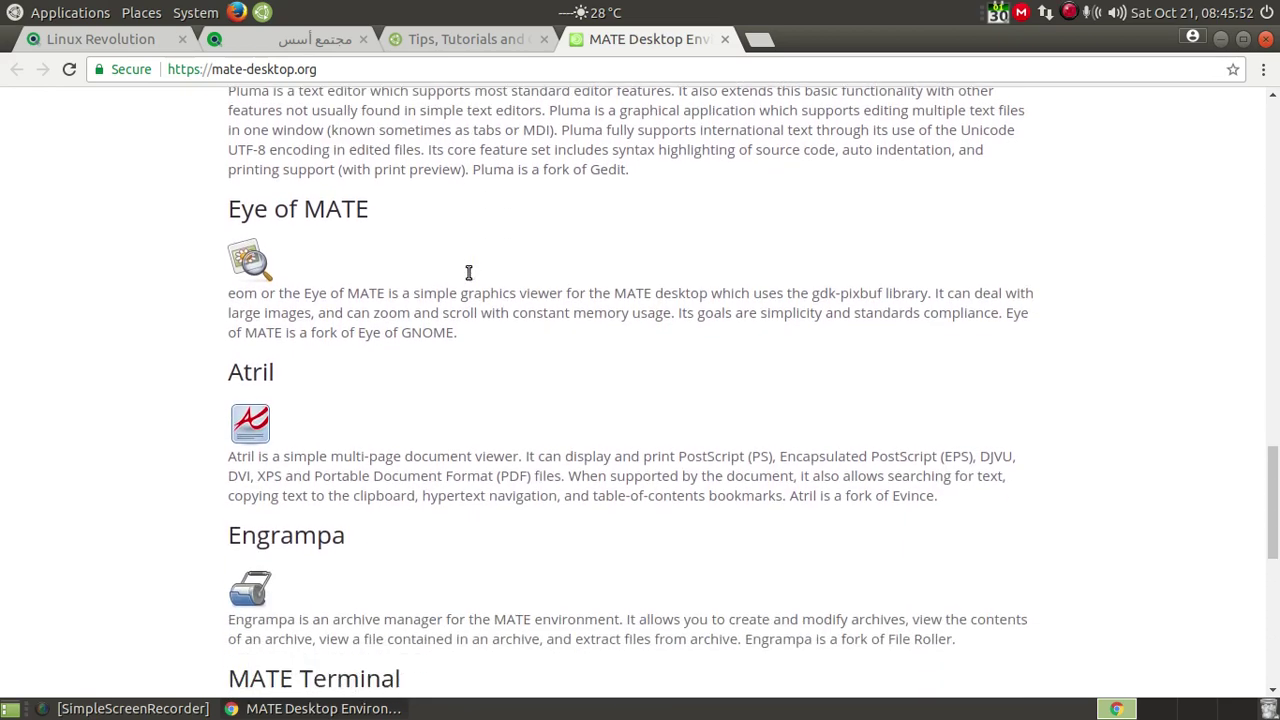
scroll(467, 272, "down", 10)
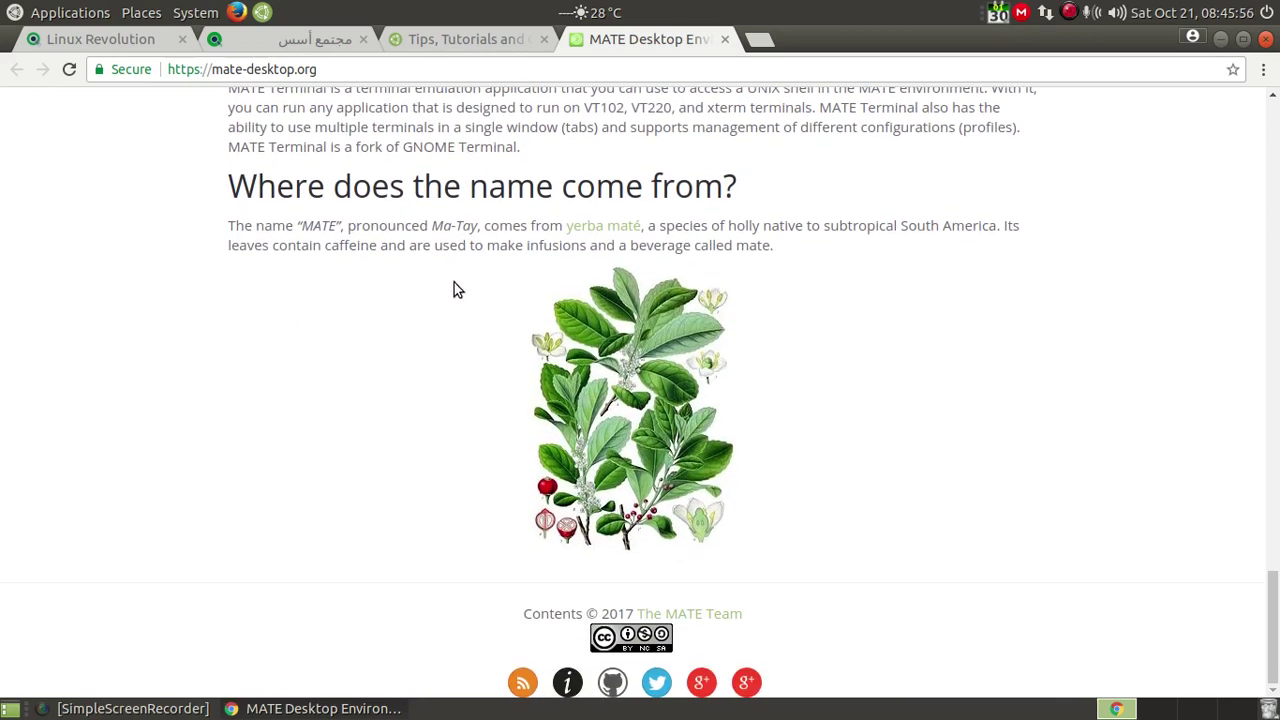
scroll(454, 288, "up", 4)
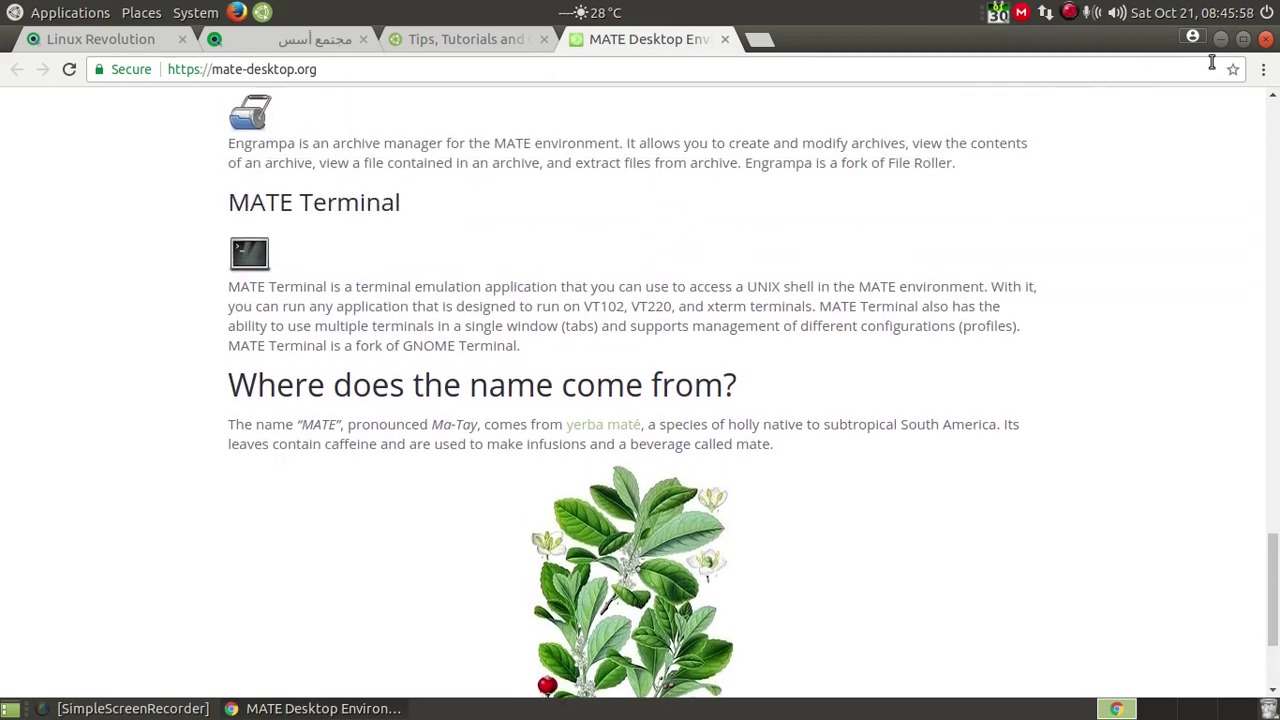
Step: Minimize Chrome and launch VirtualBox from Applications > System Tools
left_click(1219, 39)
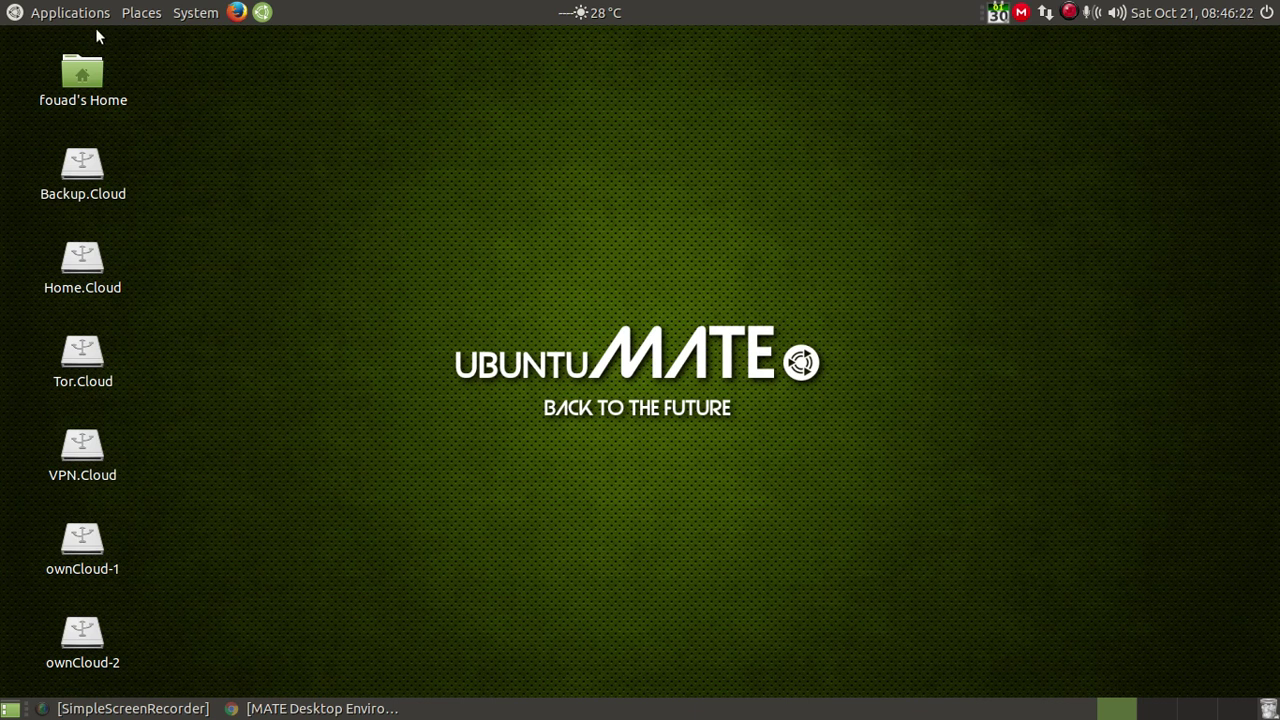
left_click(68, 14)
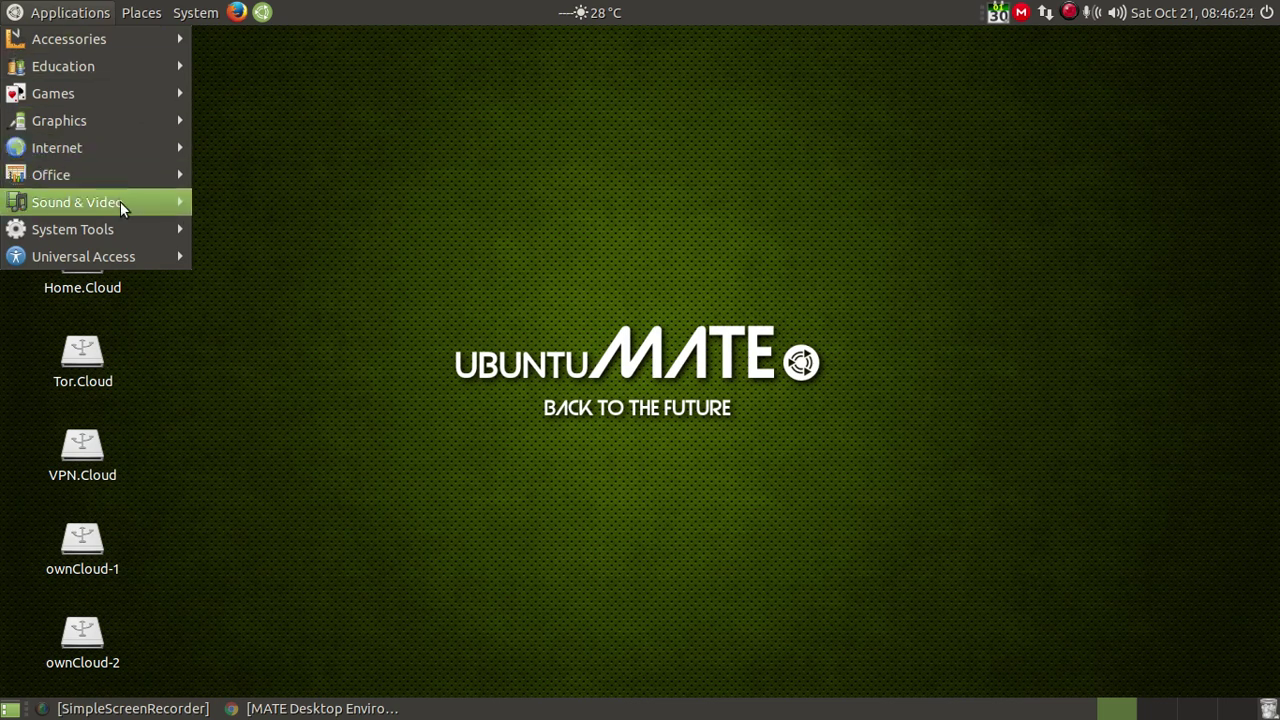
mouse_move(124, 229)
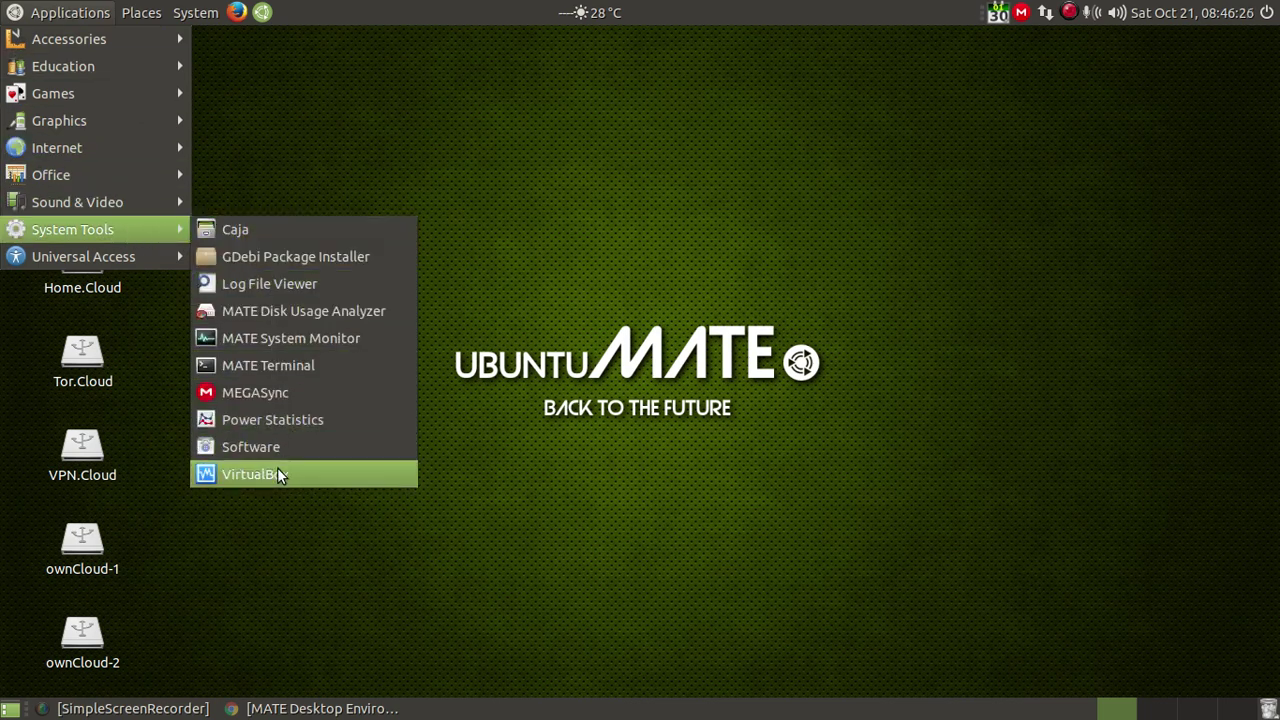
left_click(279, 470)
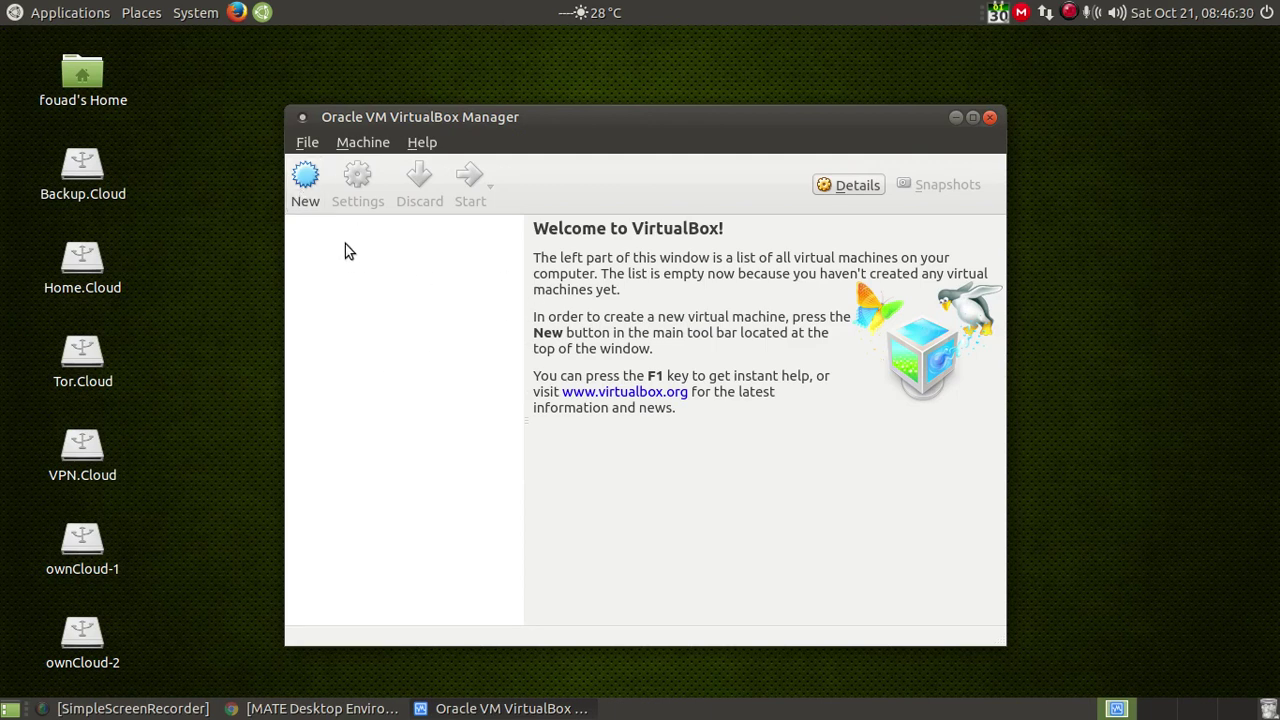
Step: Start a new VM named Ubuntu-mate, Ubuntu (64-bit), with memory raised to about 4286 MB
left_click(304, 178)
left_click(653, 312)
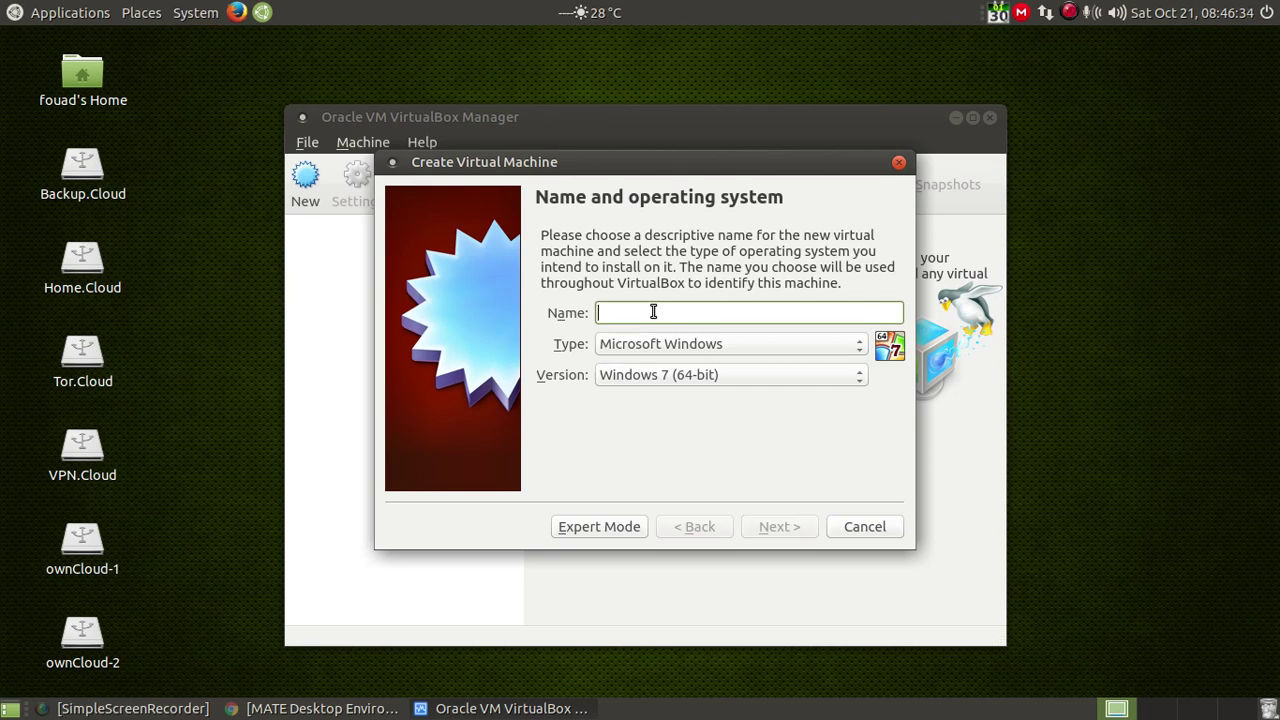
type("Ubuntu")
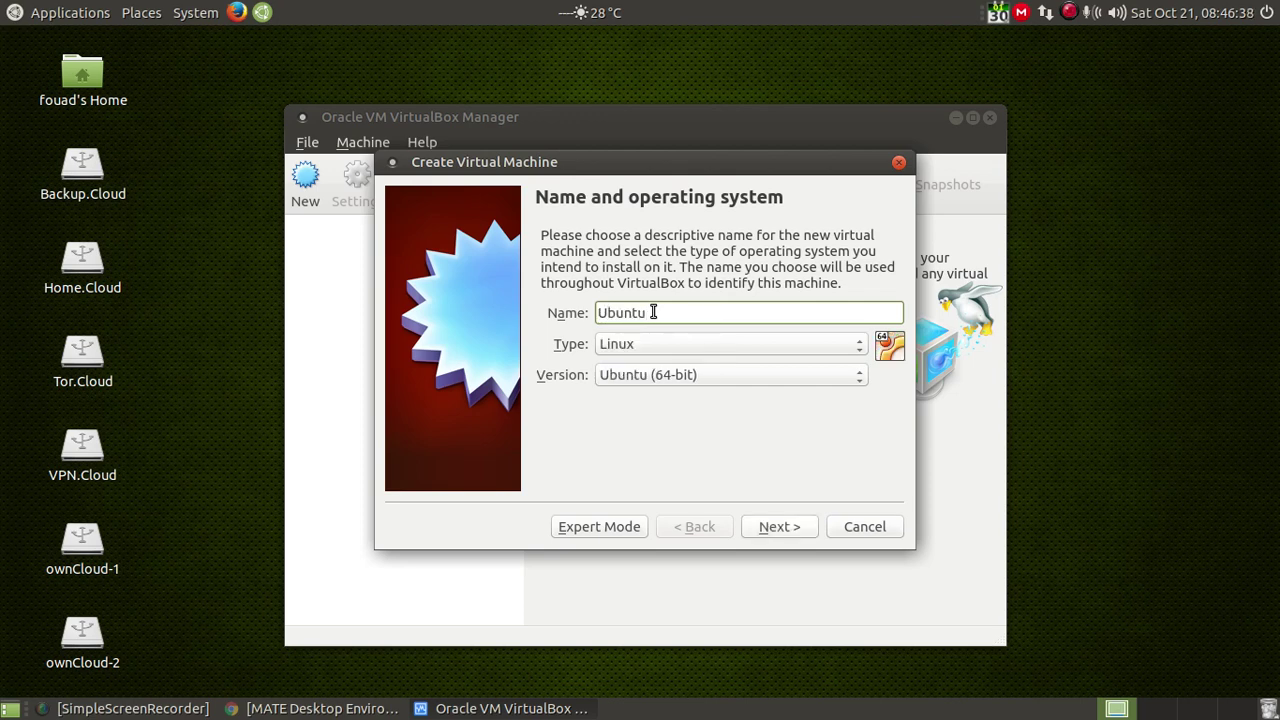
type("-mate")
left_click(859, 376)
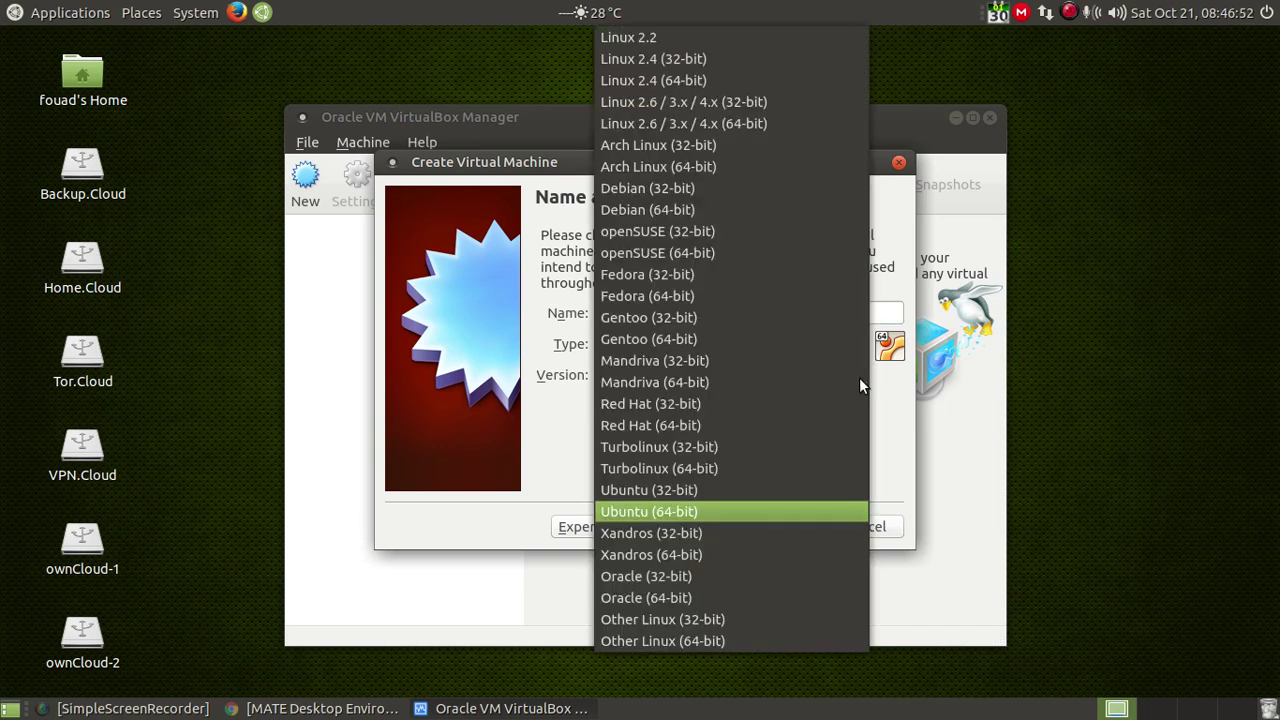
left_click(901, 422)
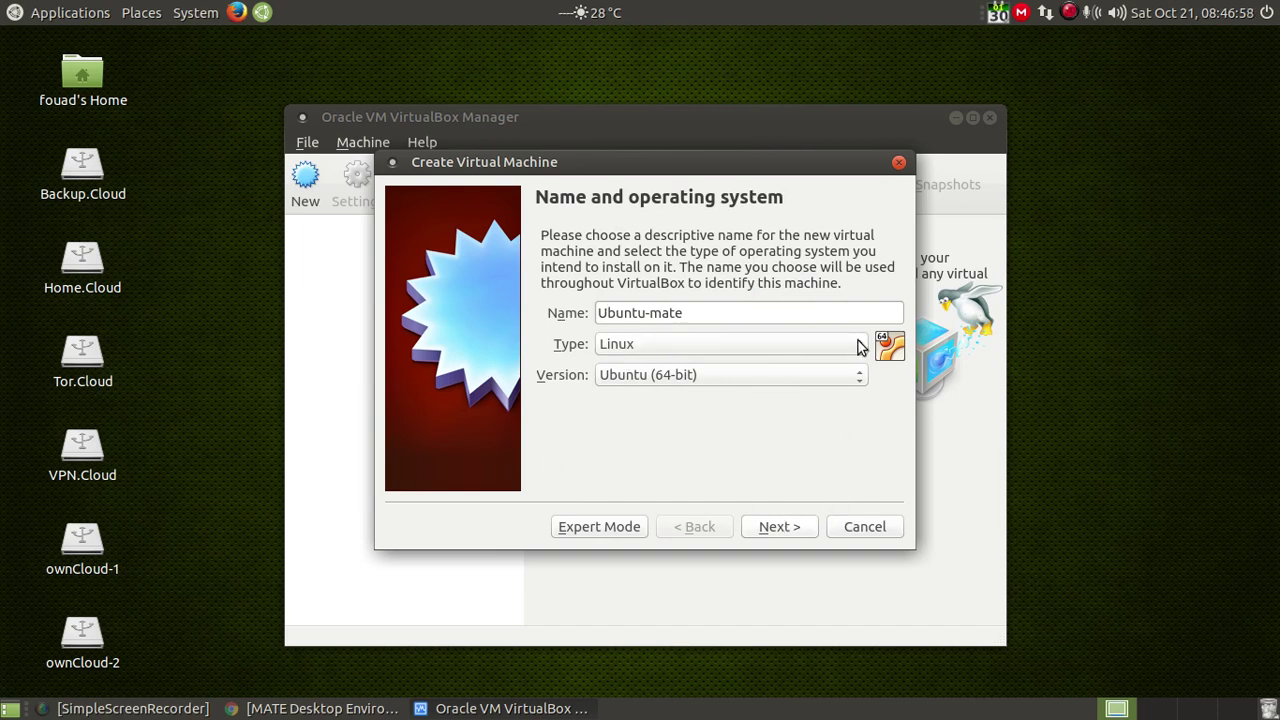
left_click(786, 533)
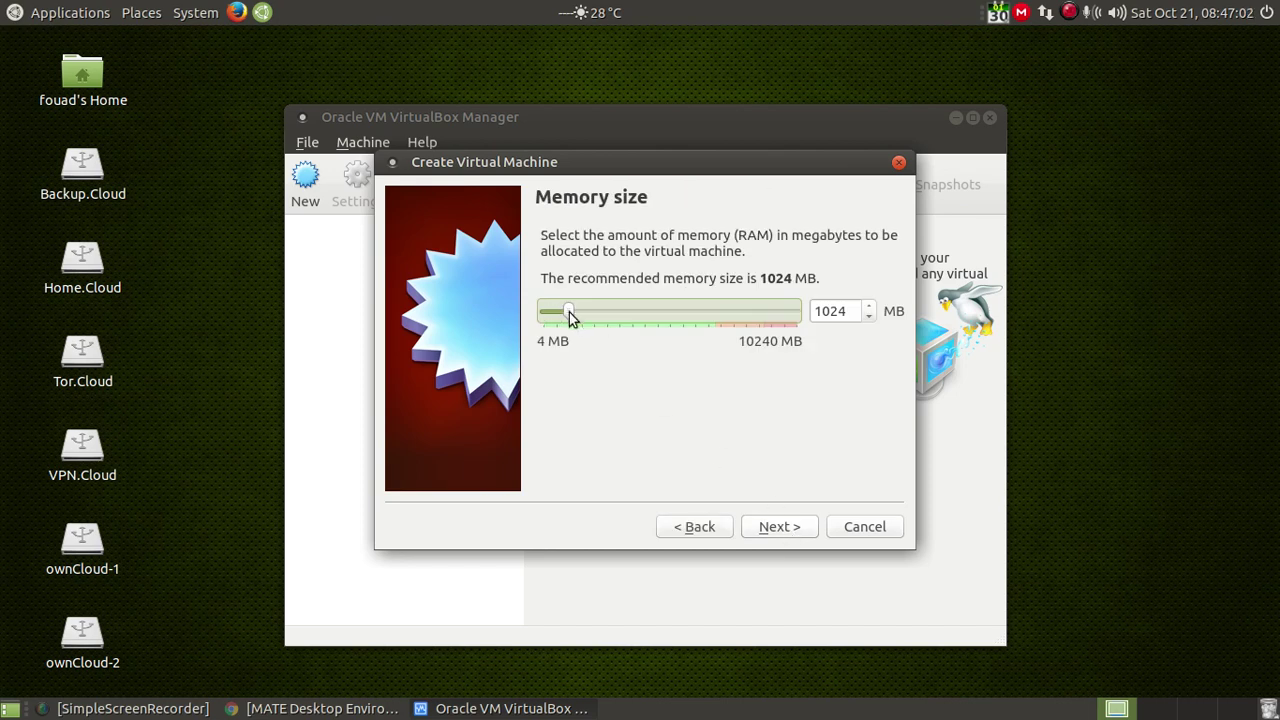
left_click_drag(574, 312, 668, 313)
left_click(786, 532)
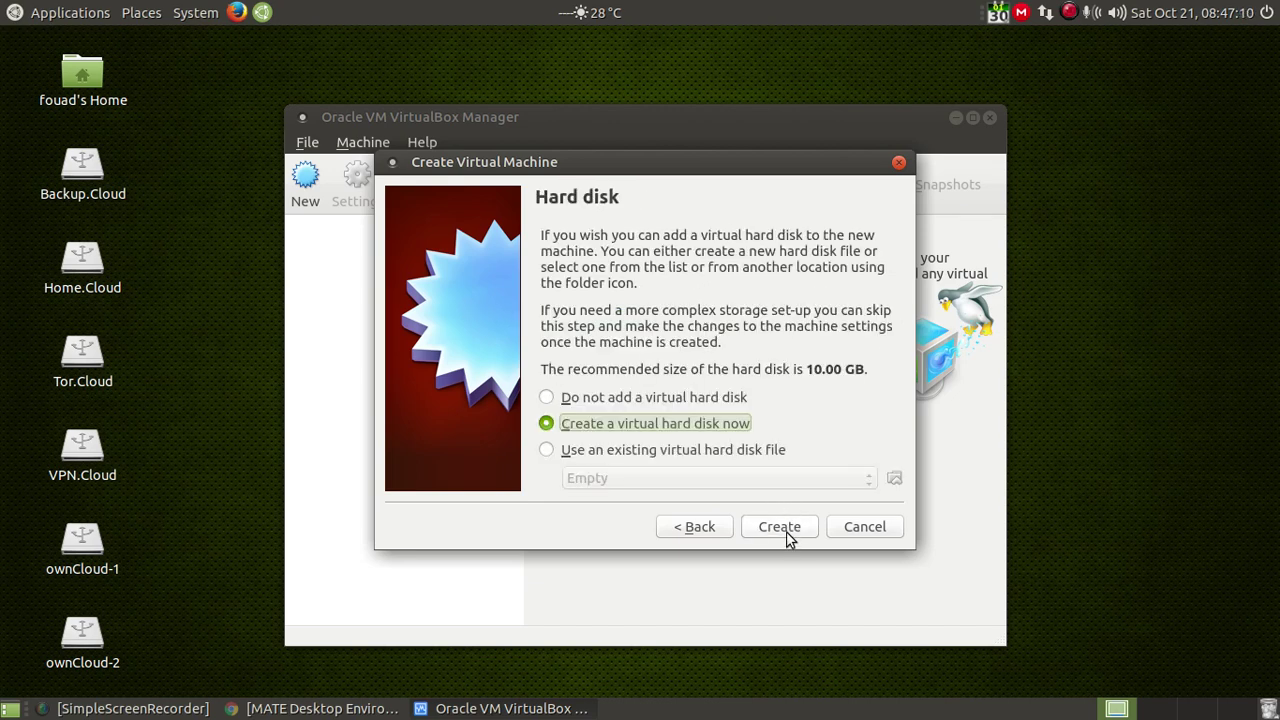
Step: Create a dynamically allocated VDI hard disk of 20.00 GB for Ubuntu-mate
left_click(779, 527)
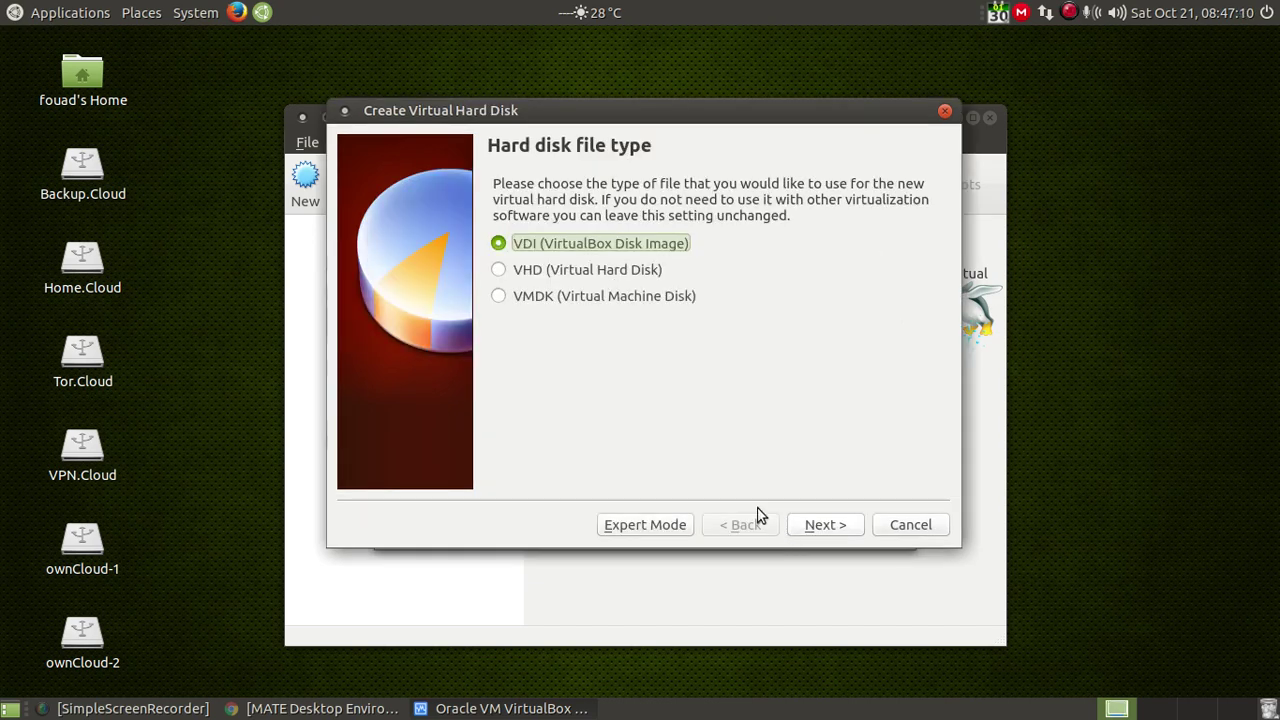
left_click(821, 535)
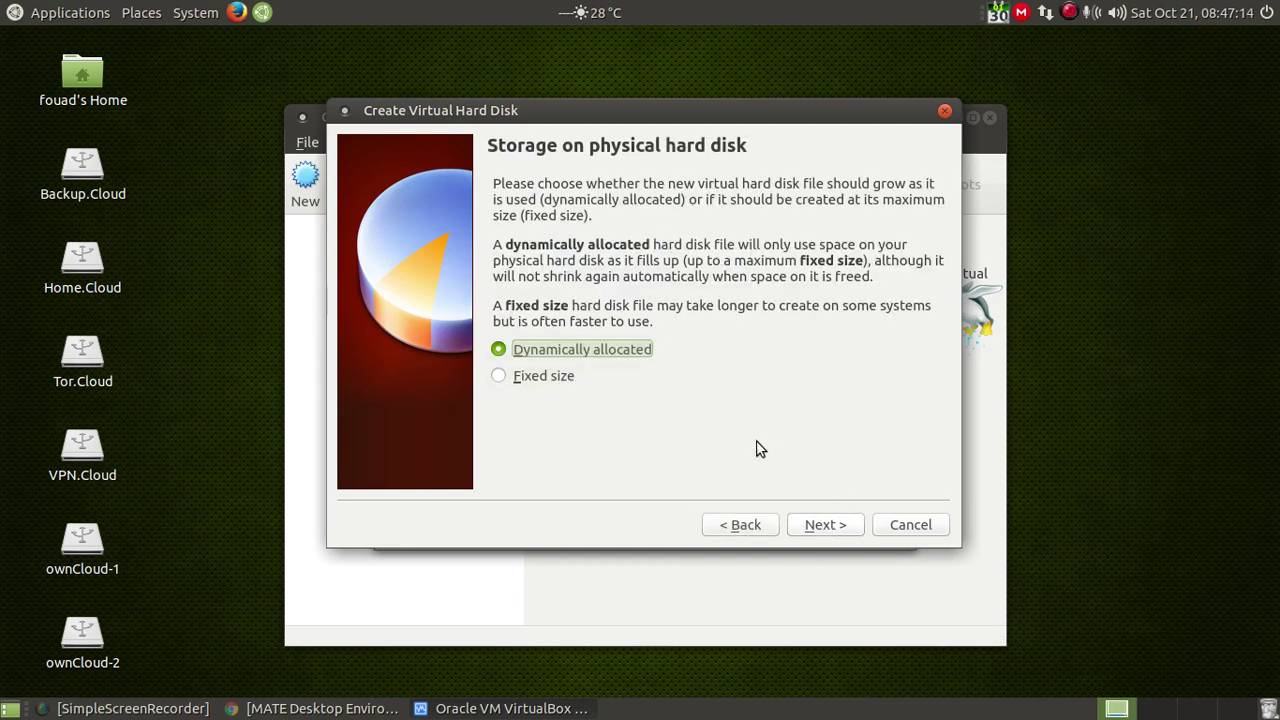
left_click(820, 531)
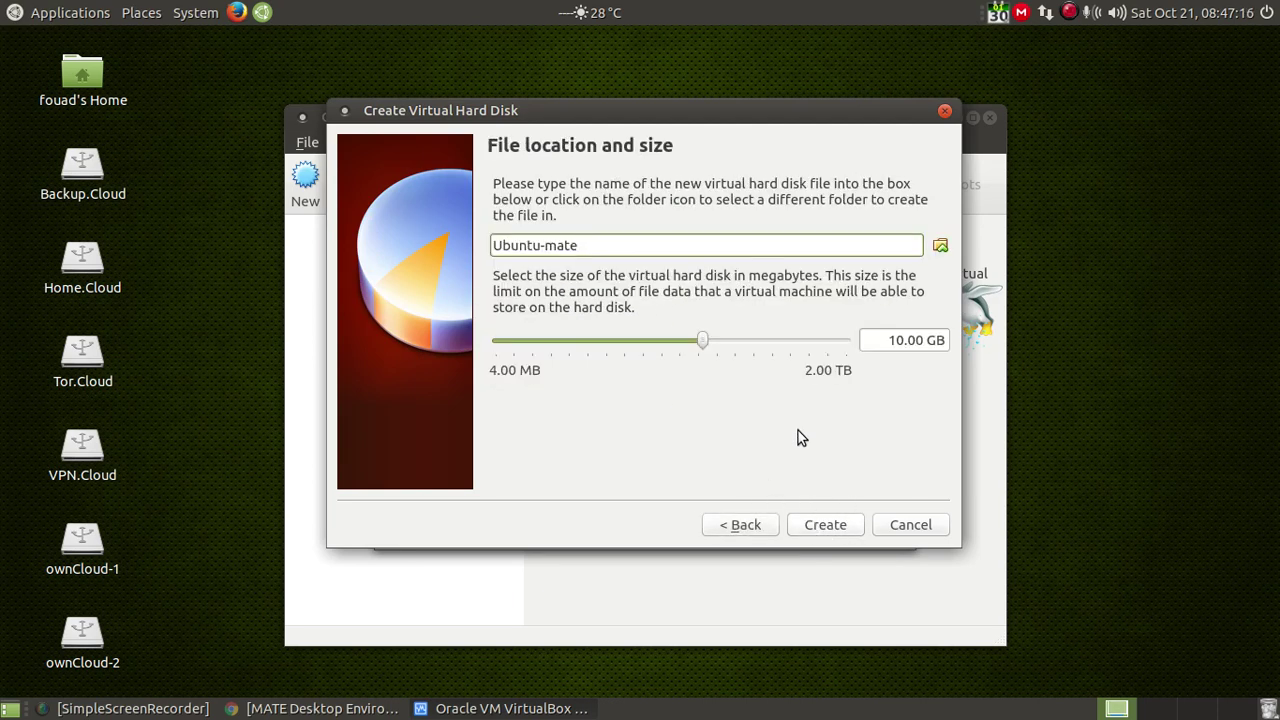
left_click(890, 340)
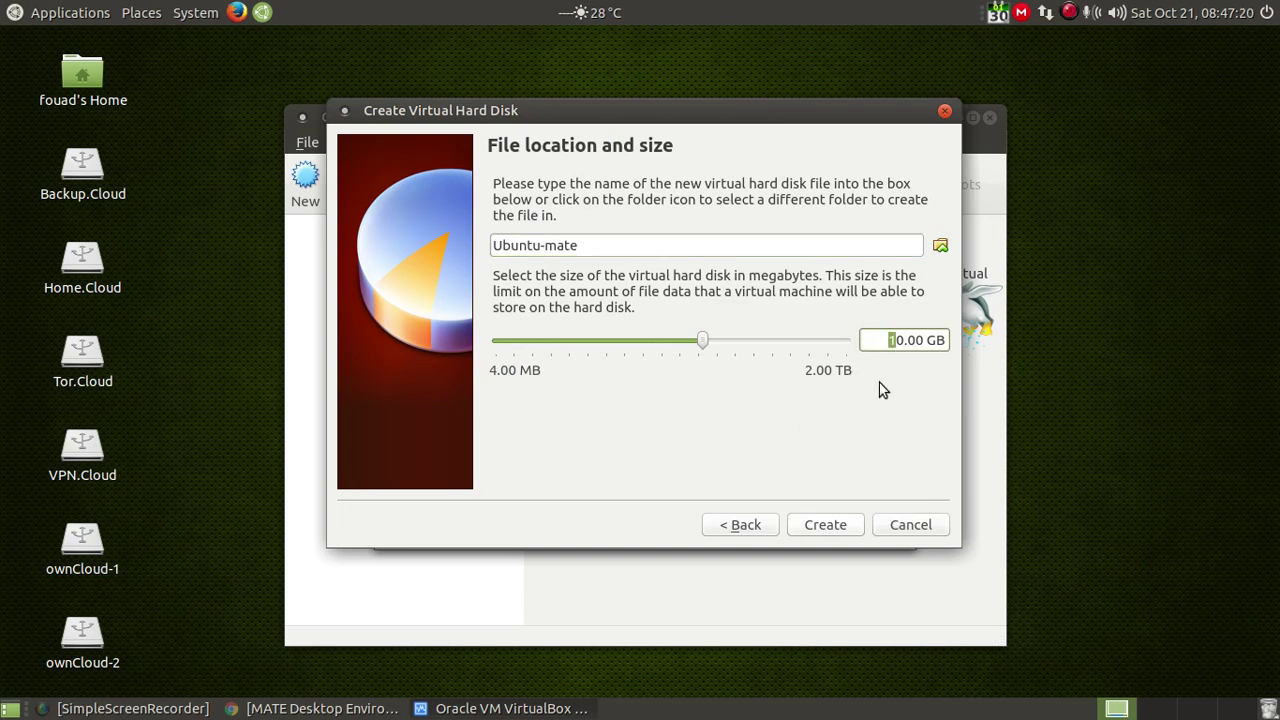
type("2")
left_click(821, 533)
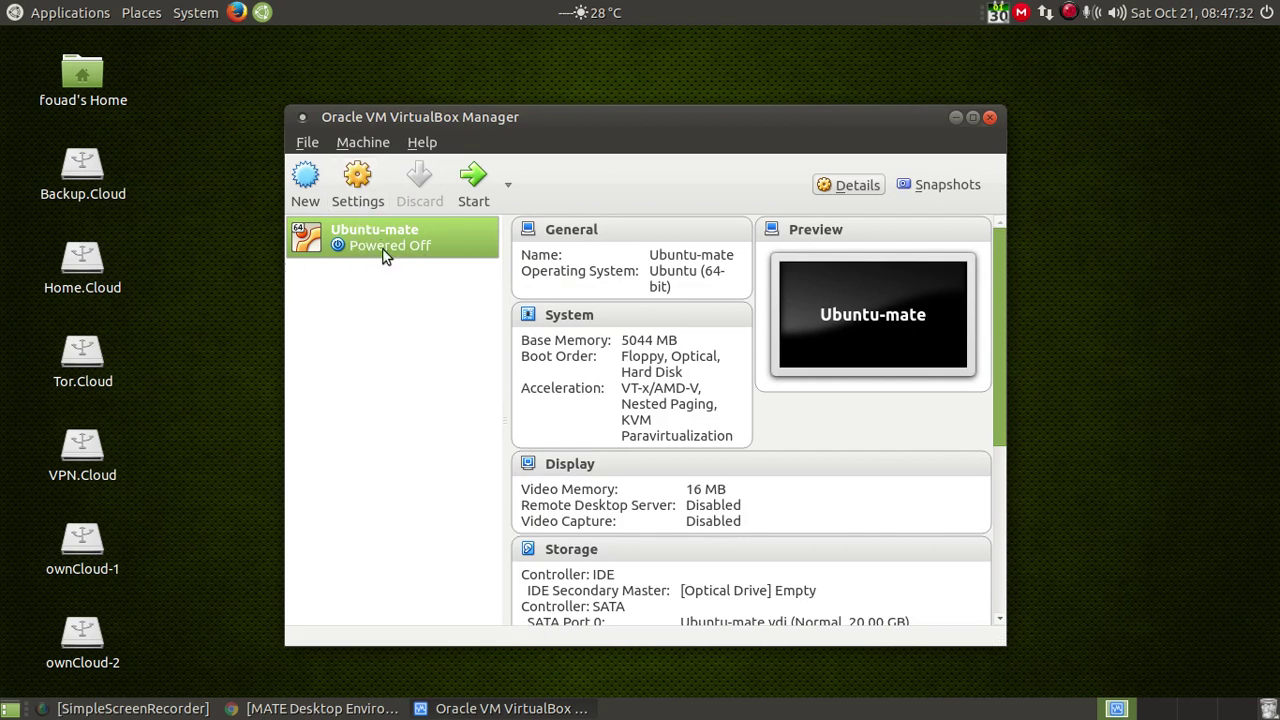
Step: In Ubuntu-mate's System settings, set 2 processors and enable PAE/NX
left_click(362, 198)
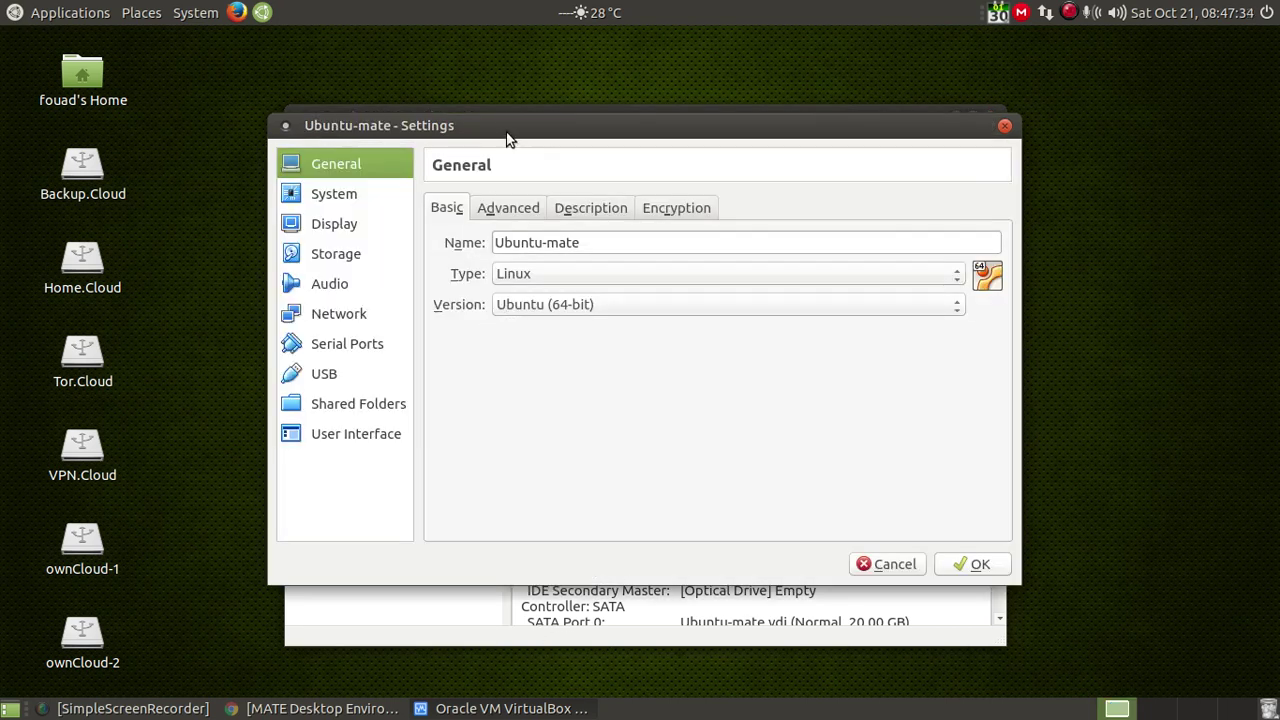
left_click(1005, 125)
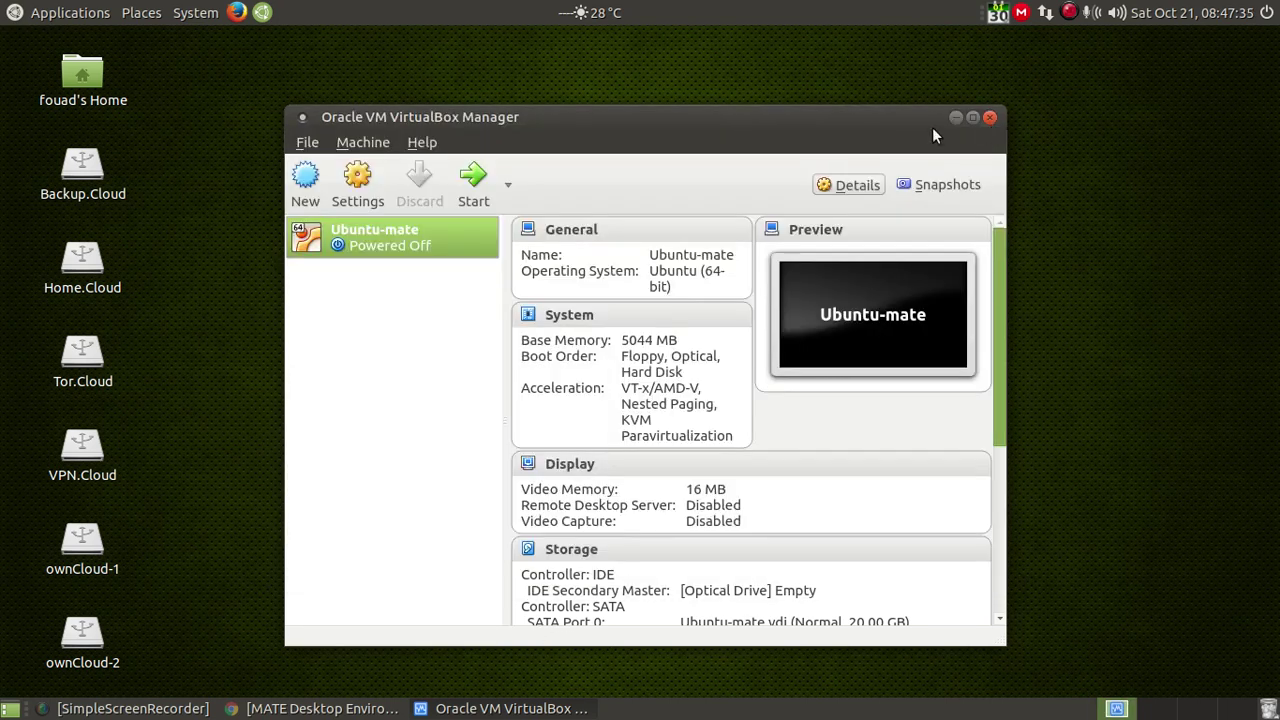
left_click(358, 185)
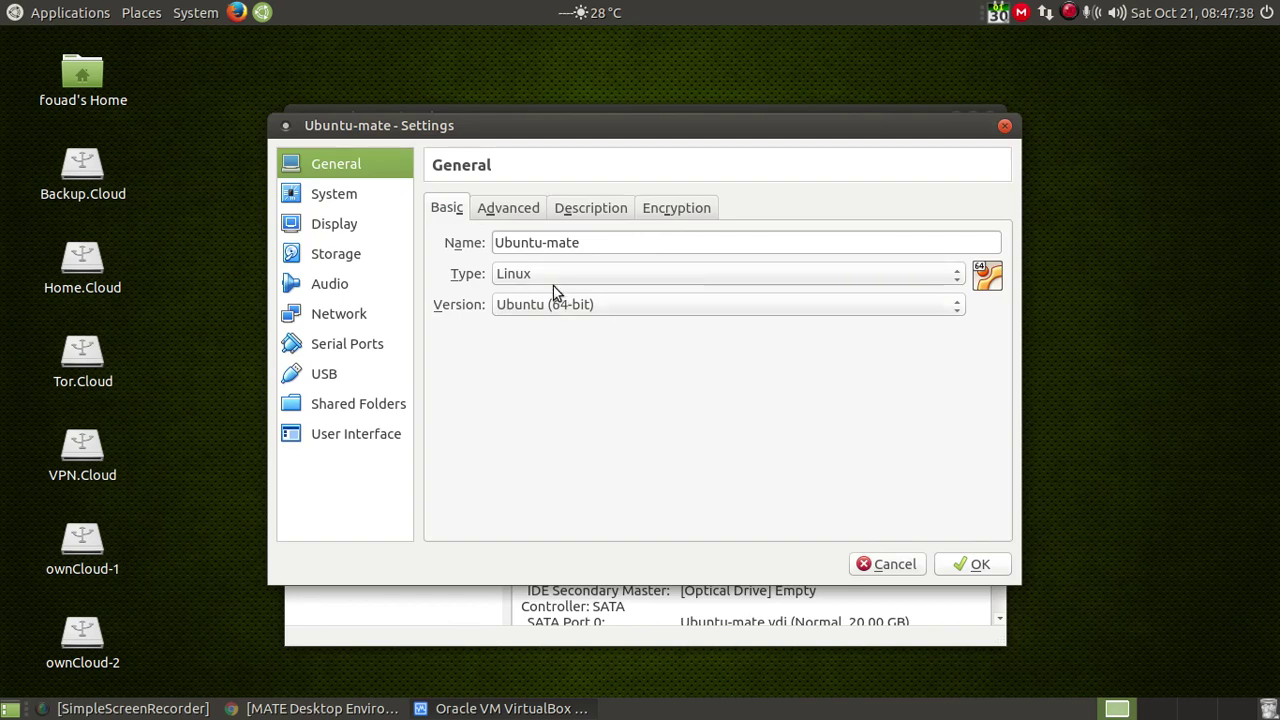
left_click(330, 198)
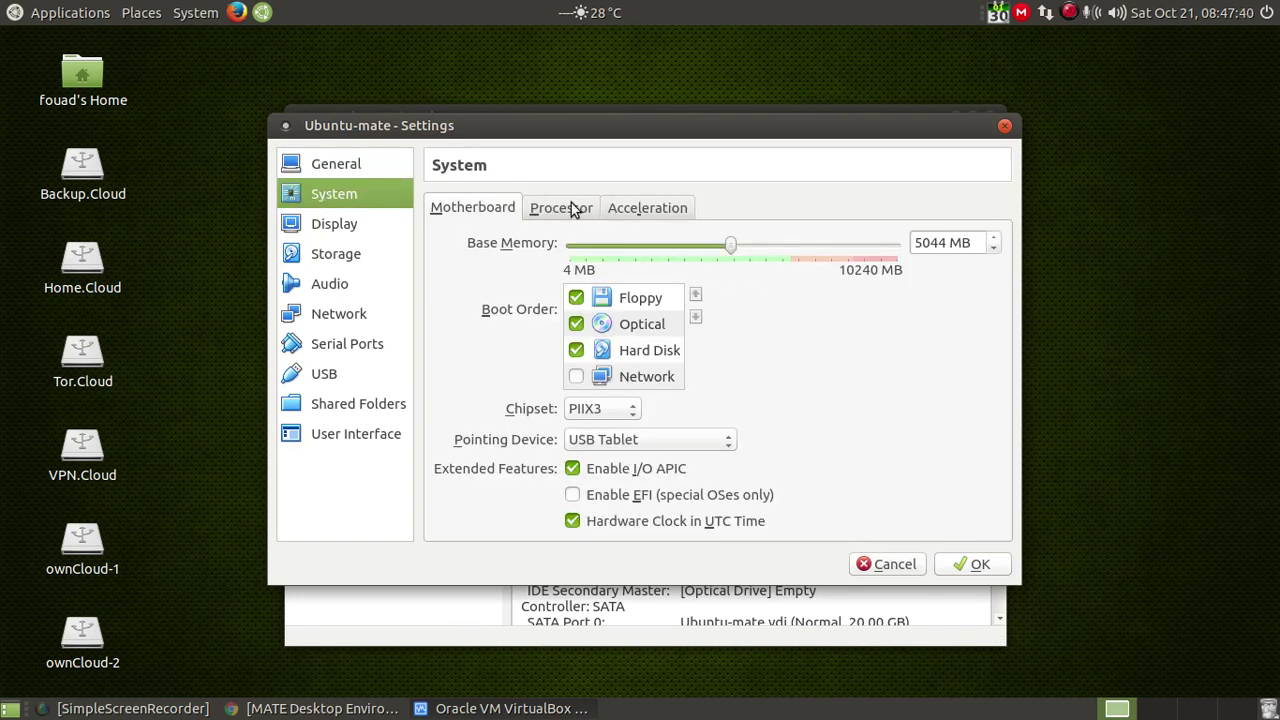
left_click(565, 208)
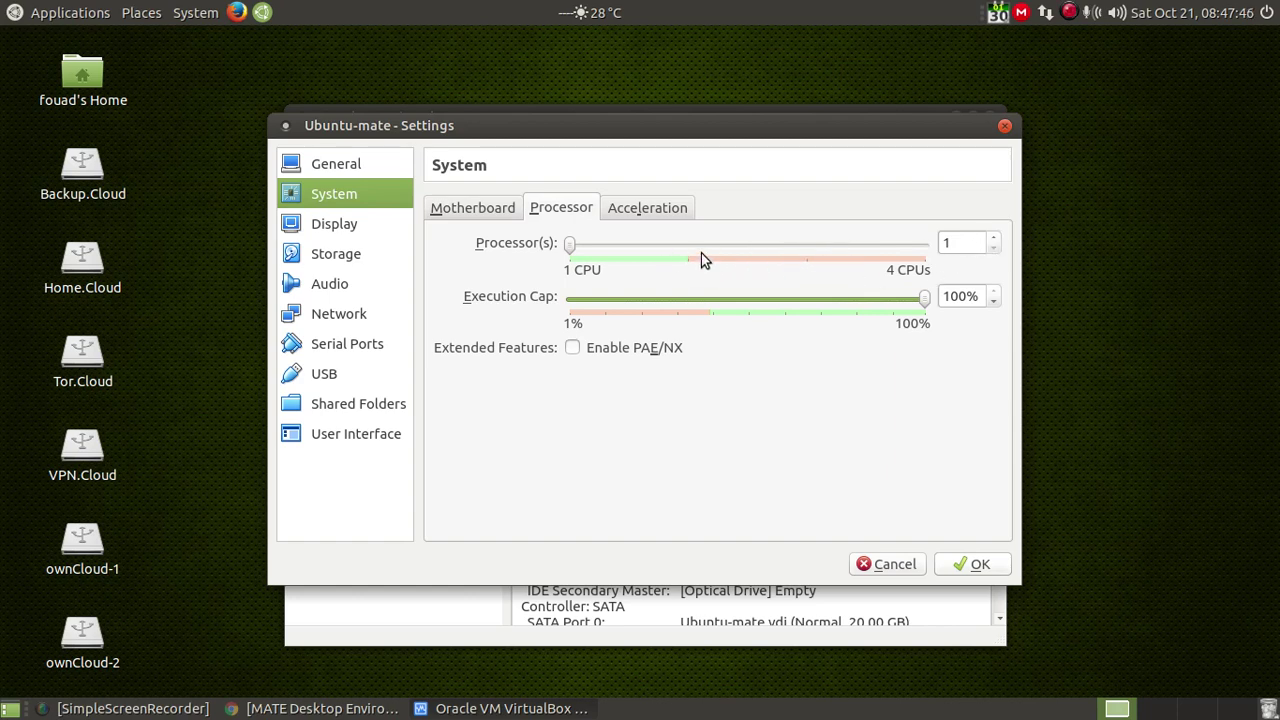
left_click(994, 241)
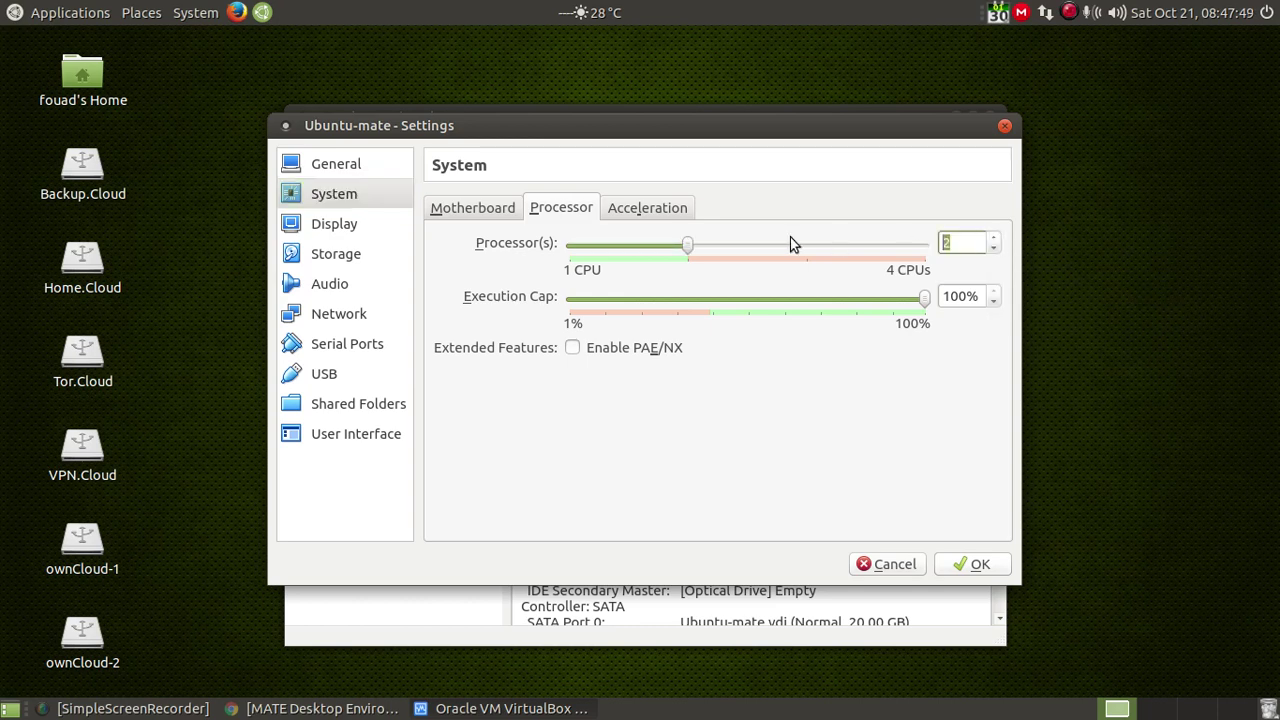
left_click(574, 349)
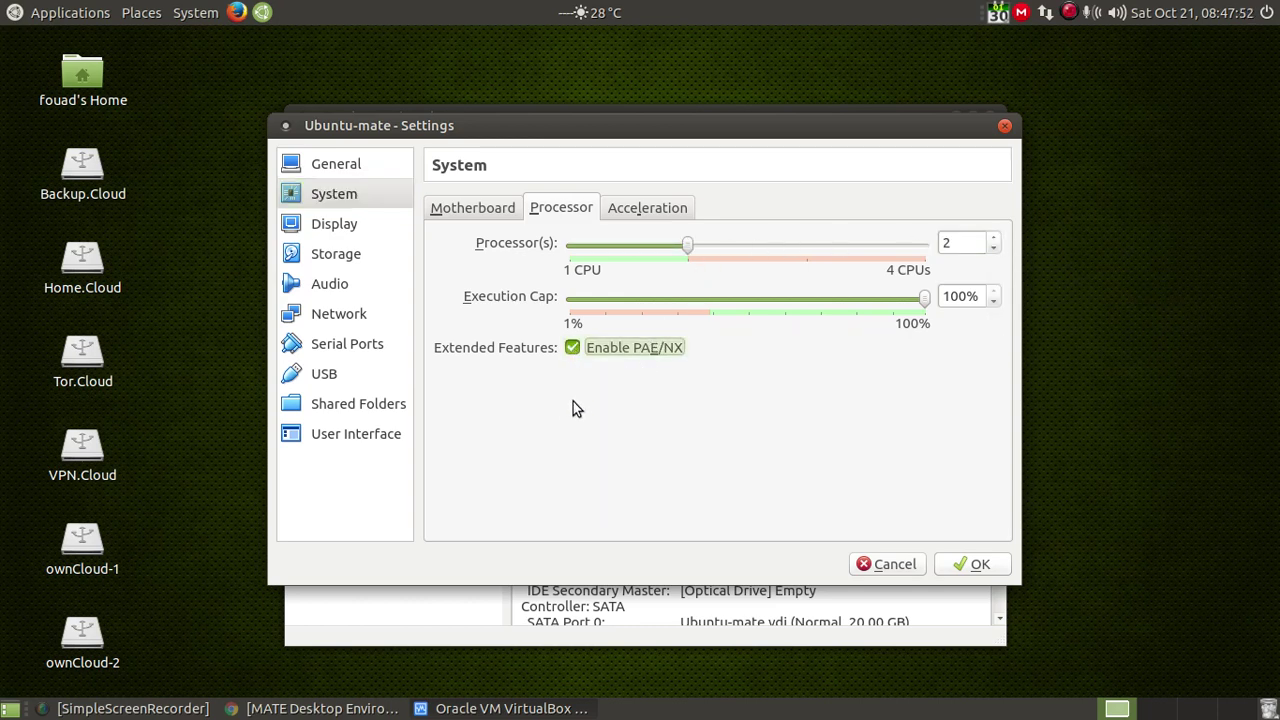
Step: Set Display video memory to 128 MB and enable 3D acceleration
left_click(337, 225)
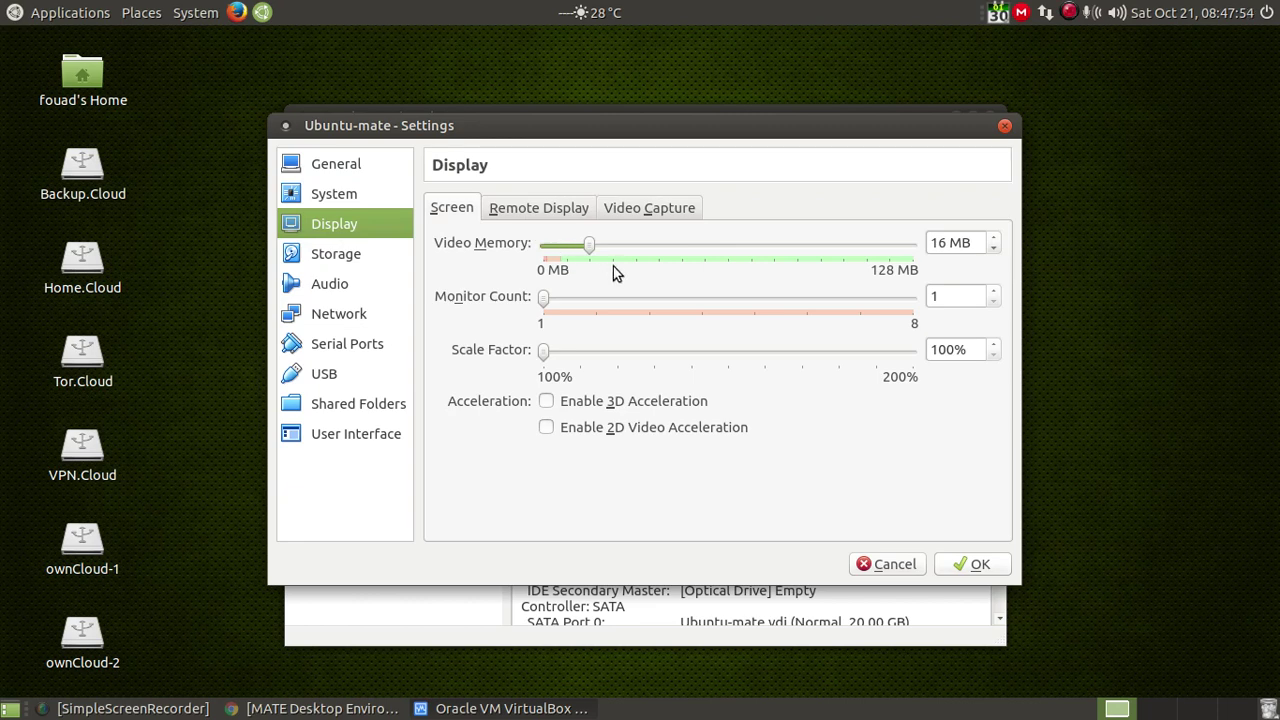
left_click_drag(590, 246, 925, 250)
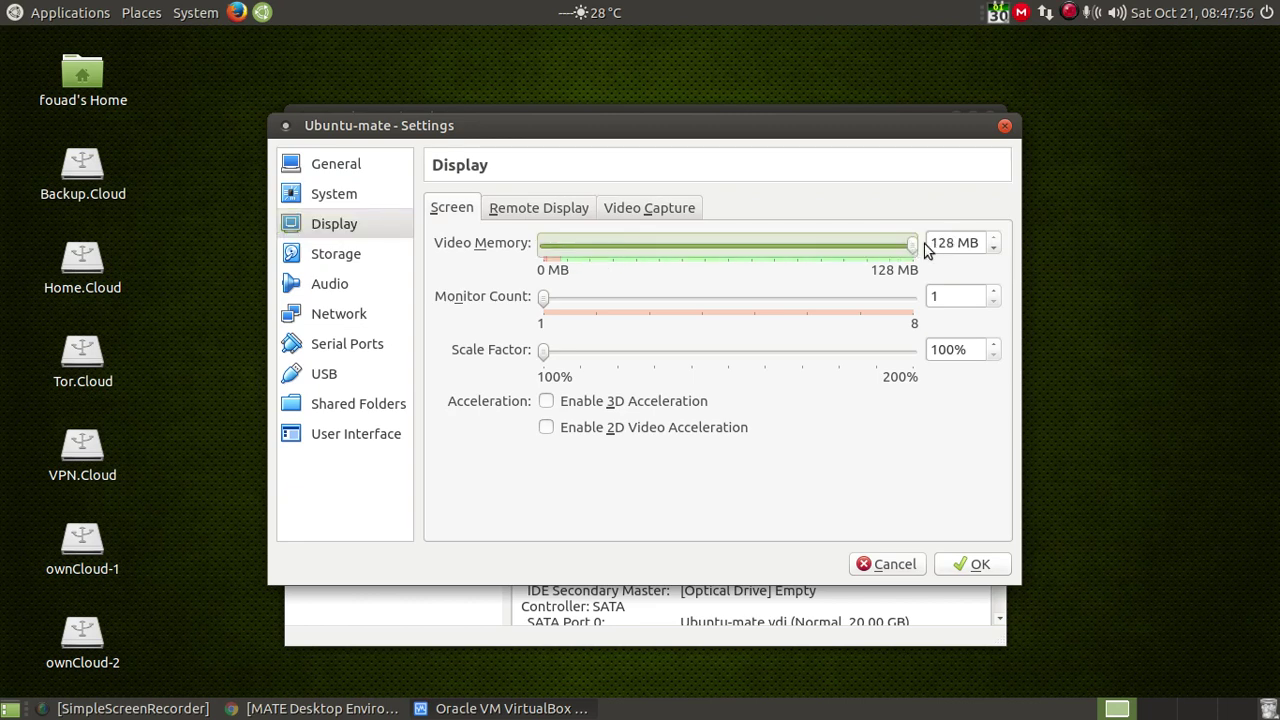
left_click(547, 404)
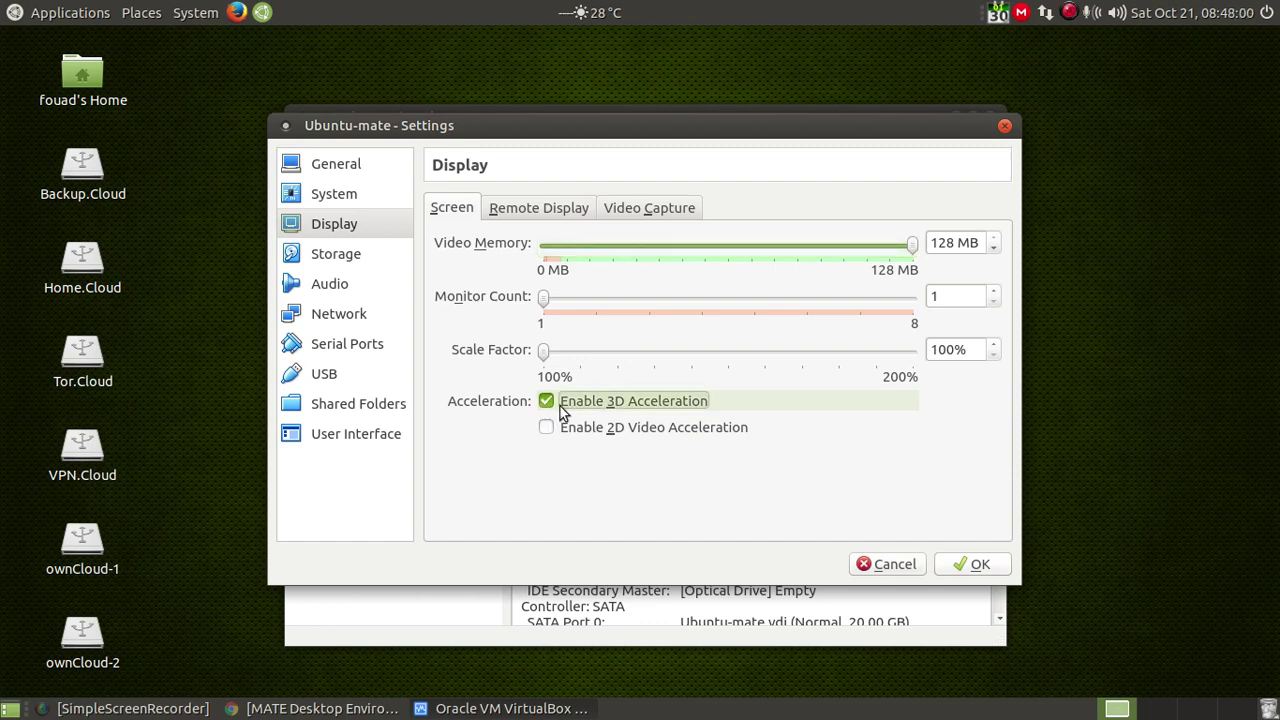
left_click(350, 256)
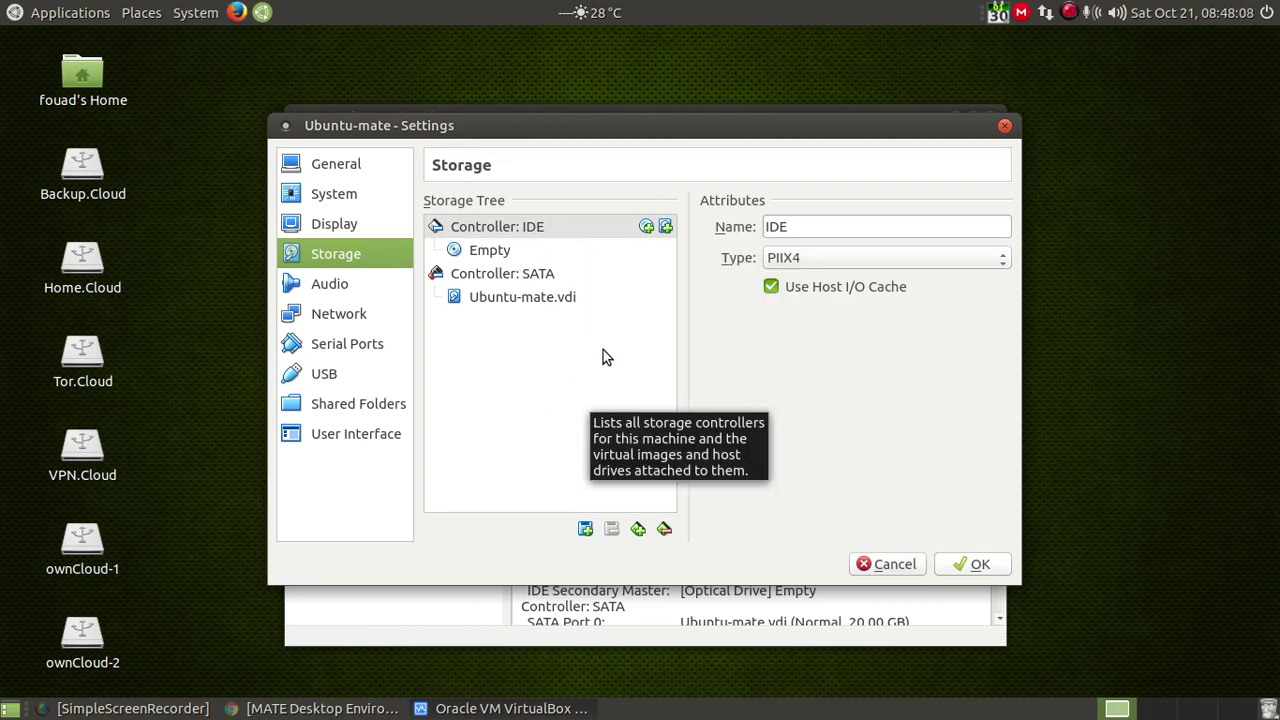
Step: Add an IDE optical drive holding Downloads/ubuntu-mate-17.10-desktop-amd64.iso and save the settings
left_click(647, 229)
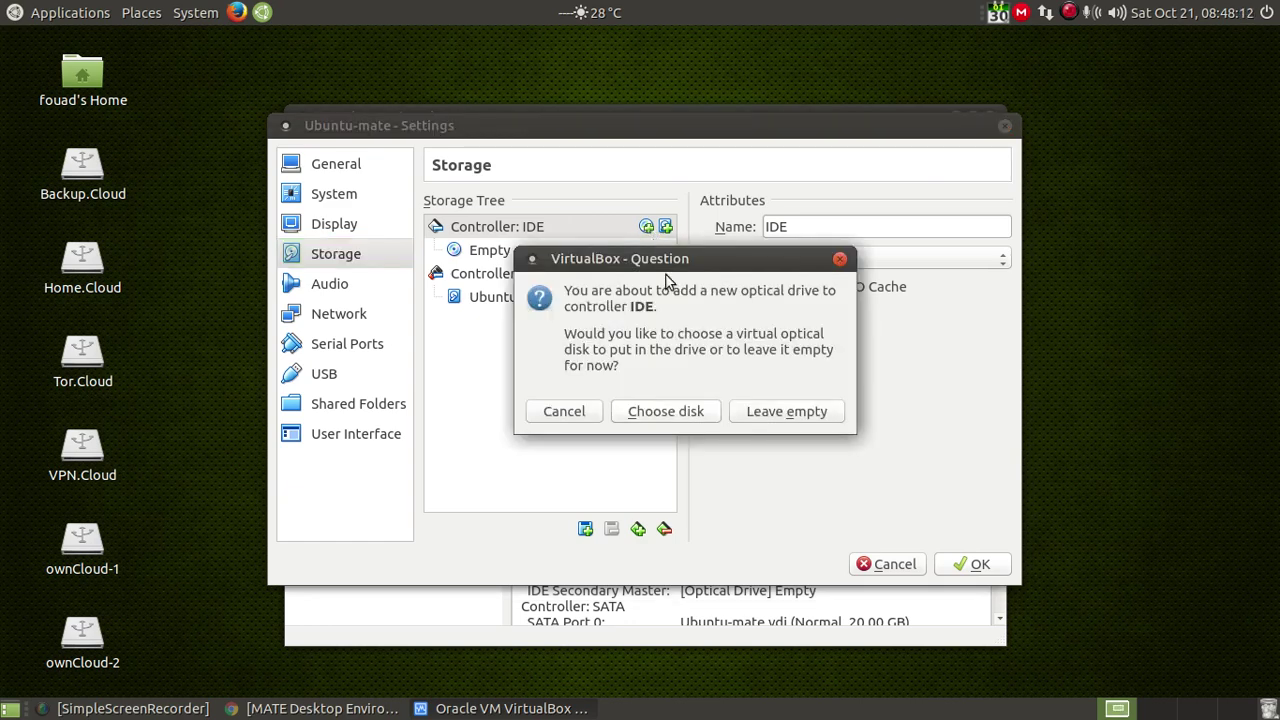
left_click(651, 419)
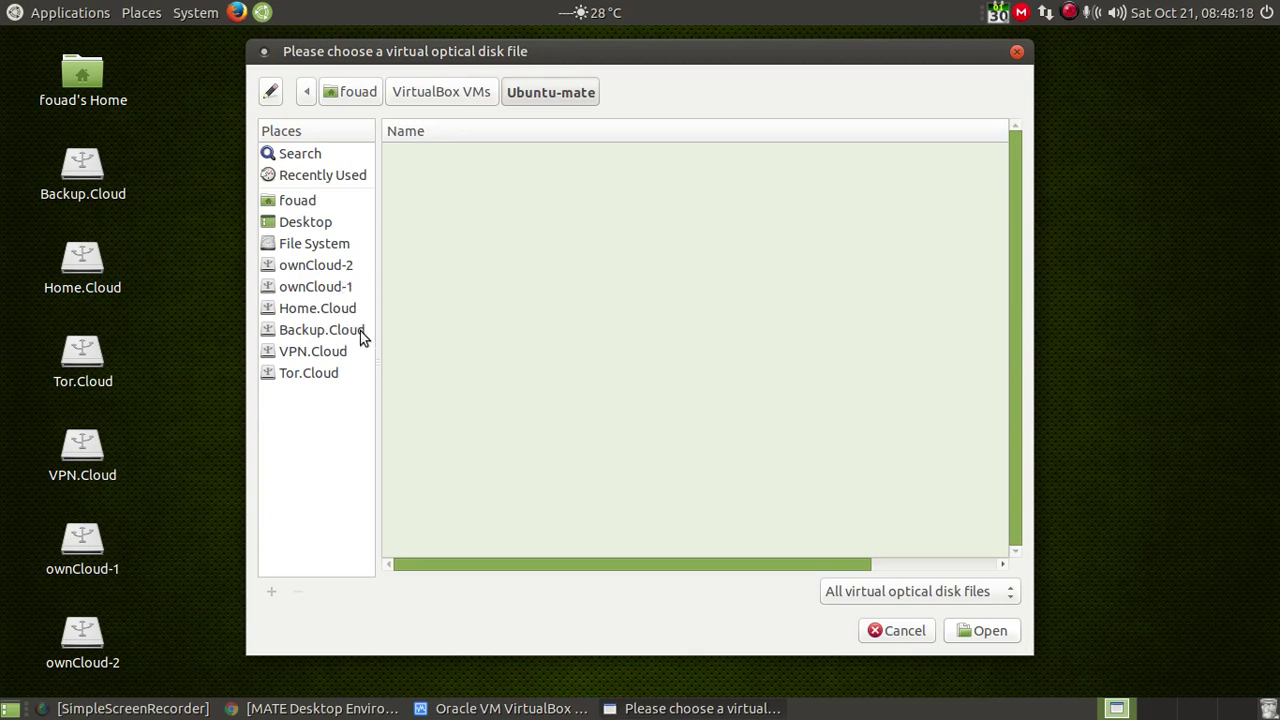
left_click(302, 200)
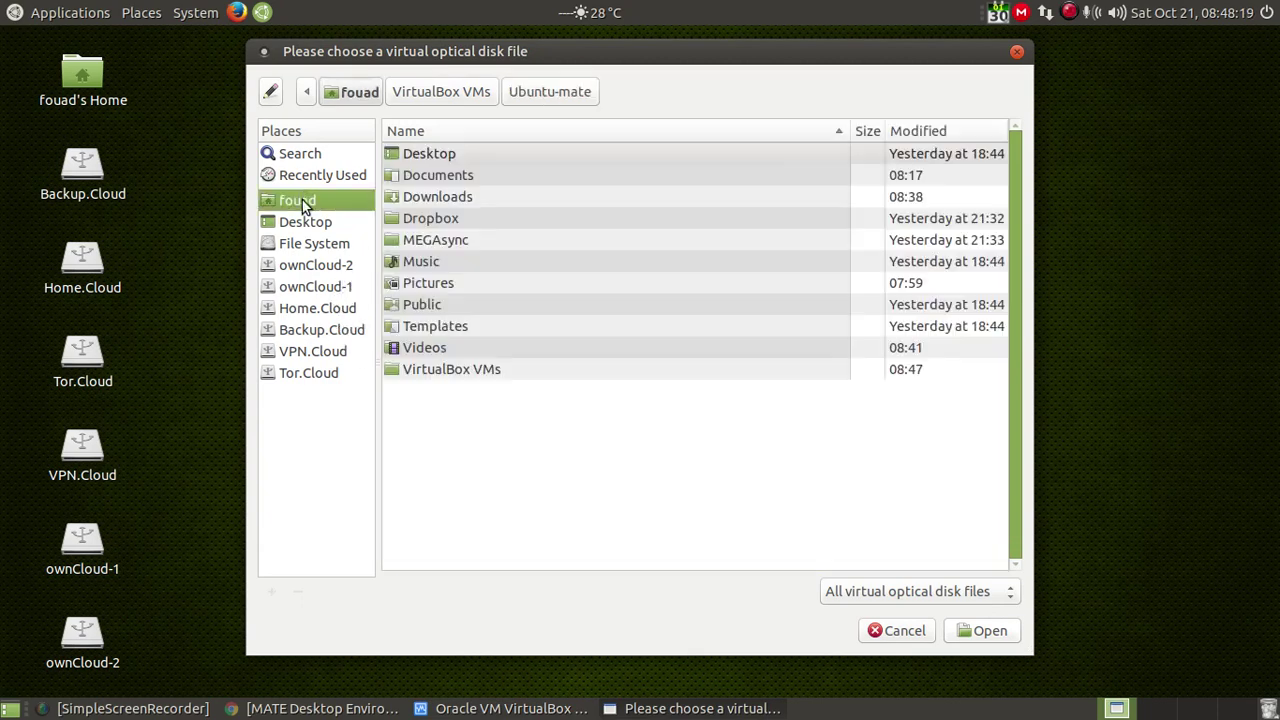
double_click(469, 201)
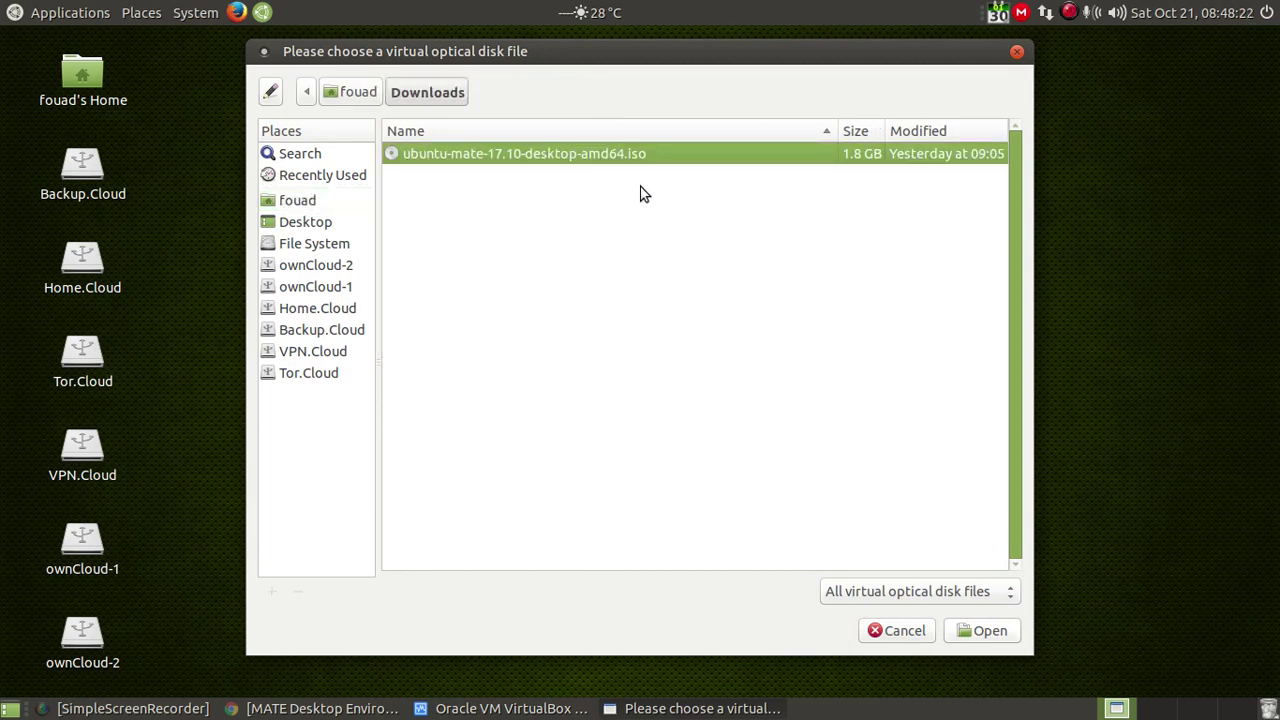
left_click(986, 635)
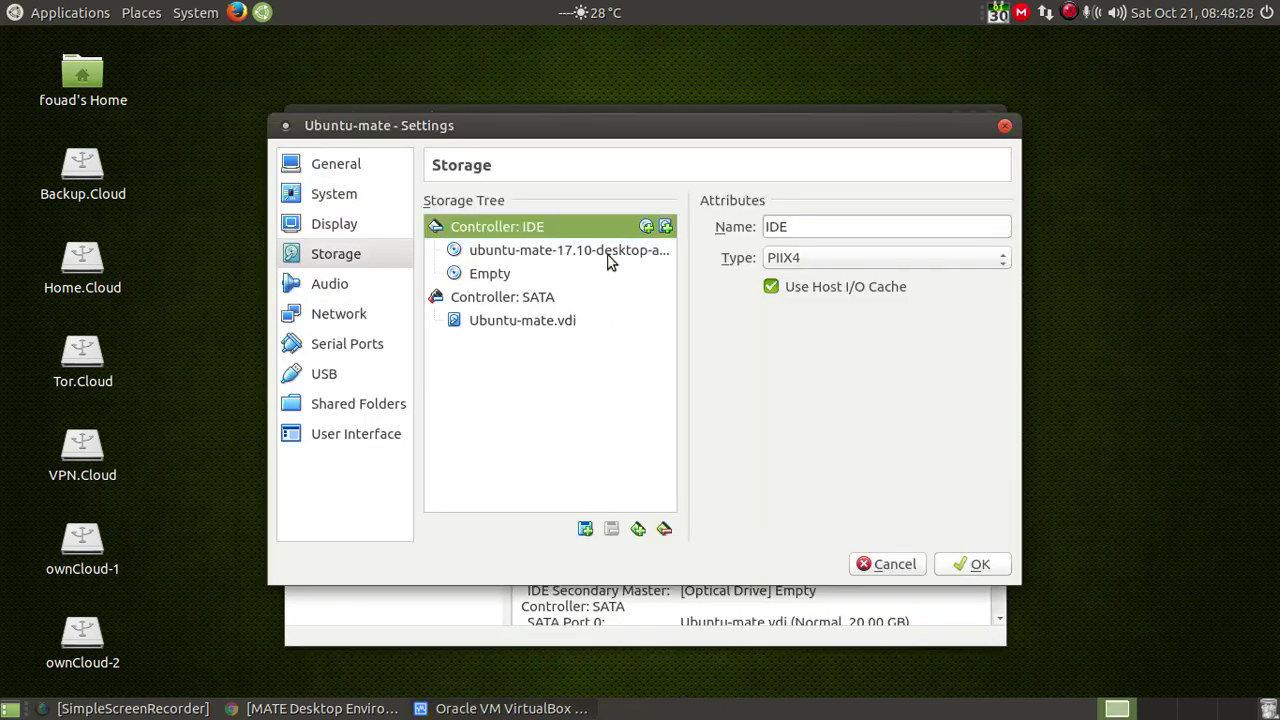
left_click(606, 250)
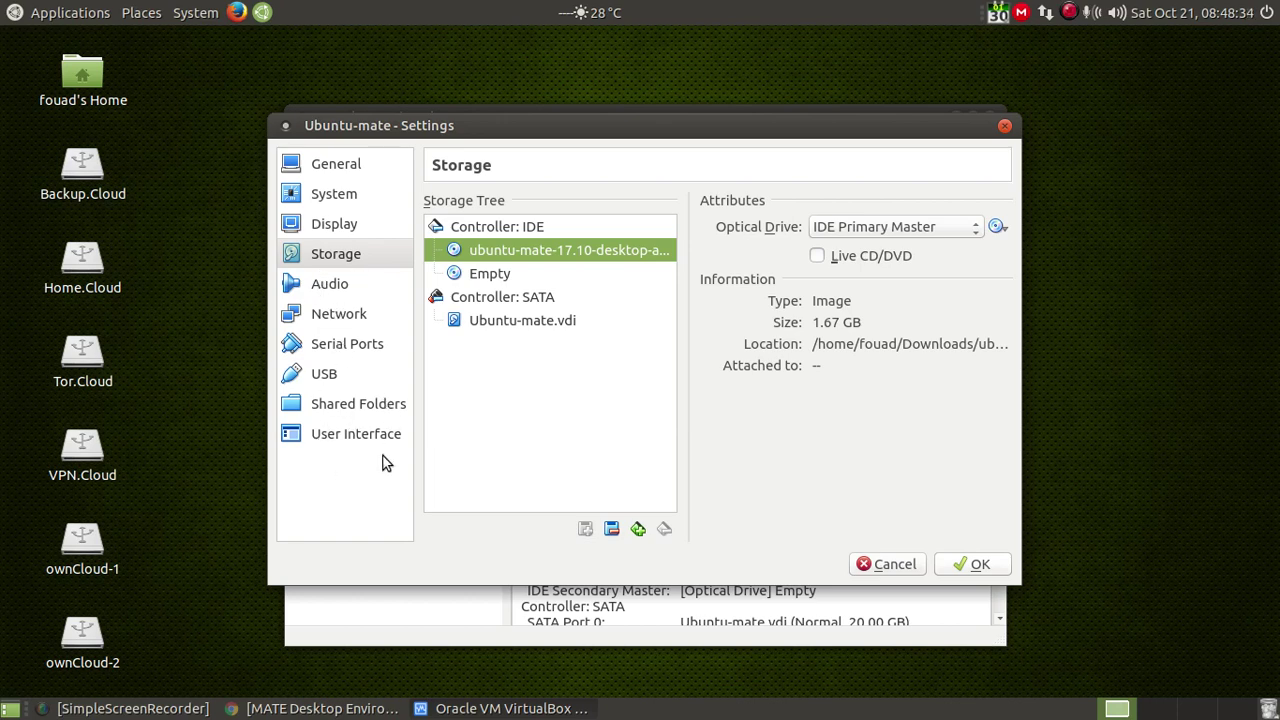
left_click(977, 565)
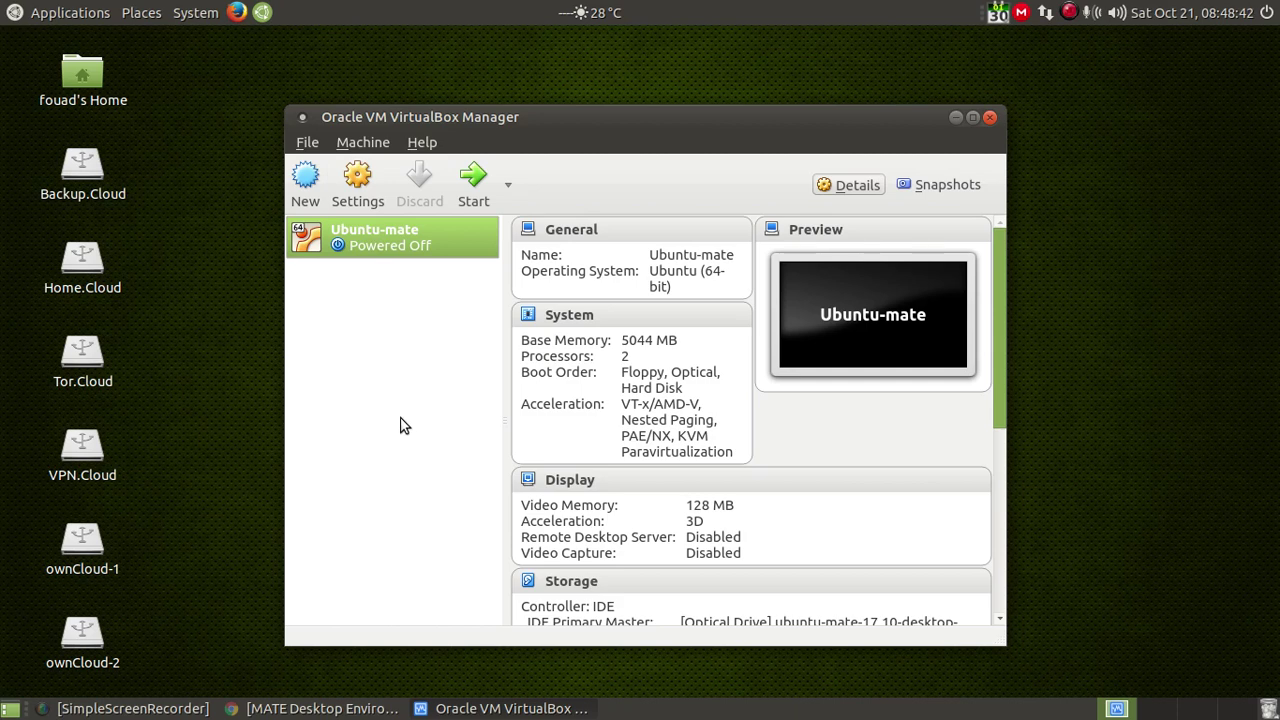
Step: Start the Ubuntu-mate VM, minimize the Manager, and dismiss the keyboard auto-capture and mouse-integration notices
left_click(467, 184)
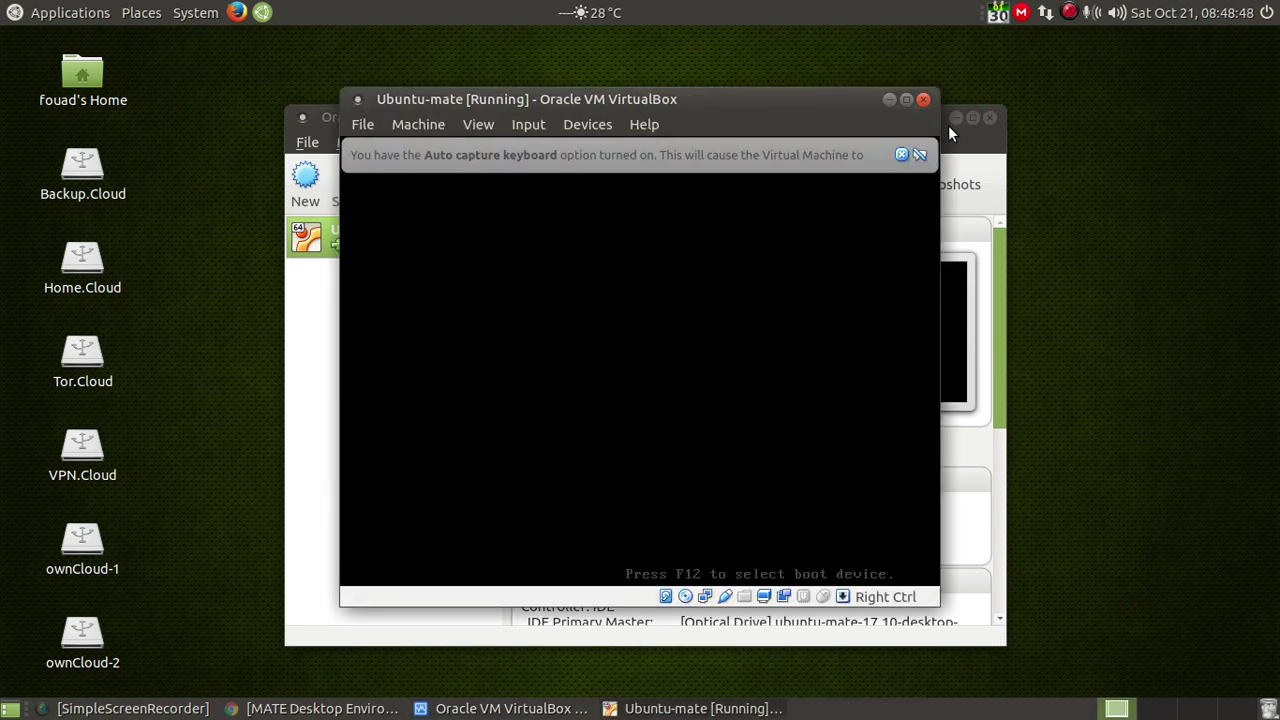
left_click(952, 121)
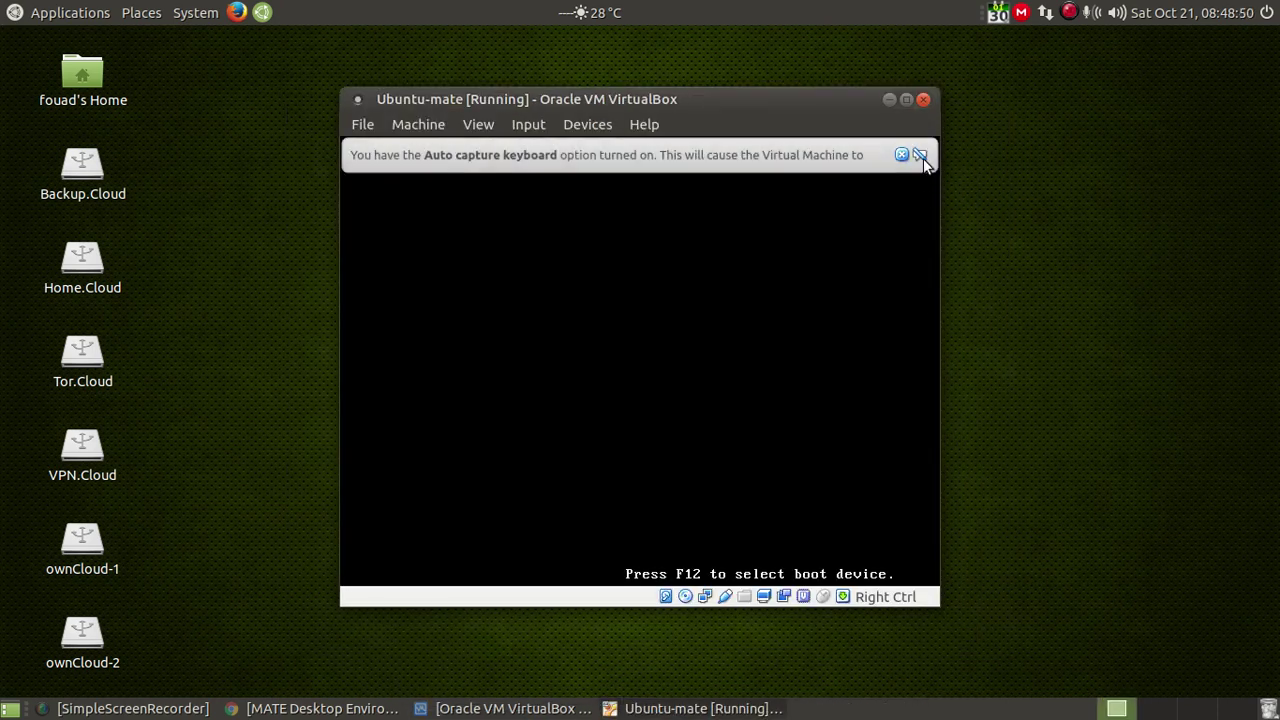
left_click(919, 154)
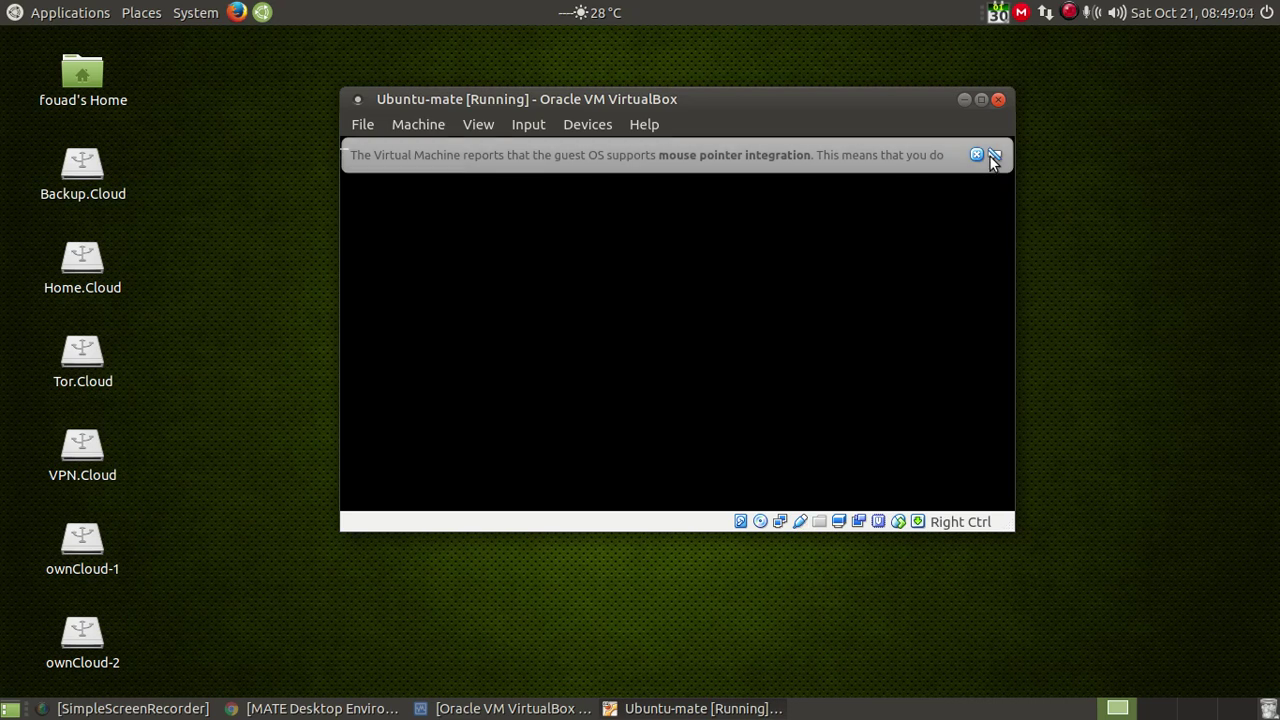
left_click(994, 158)
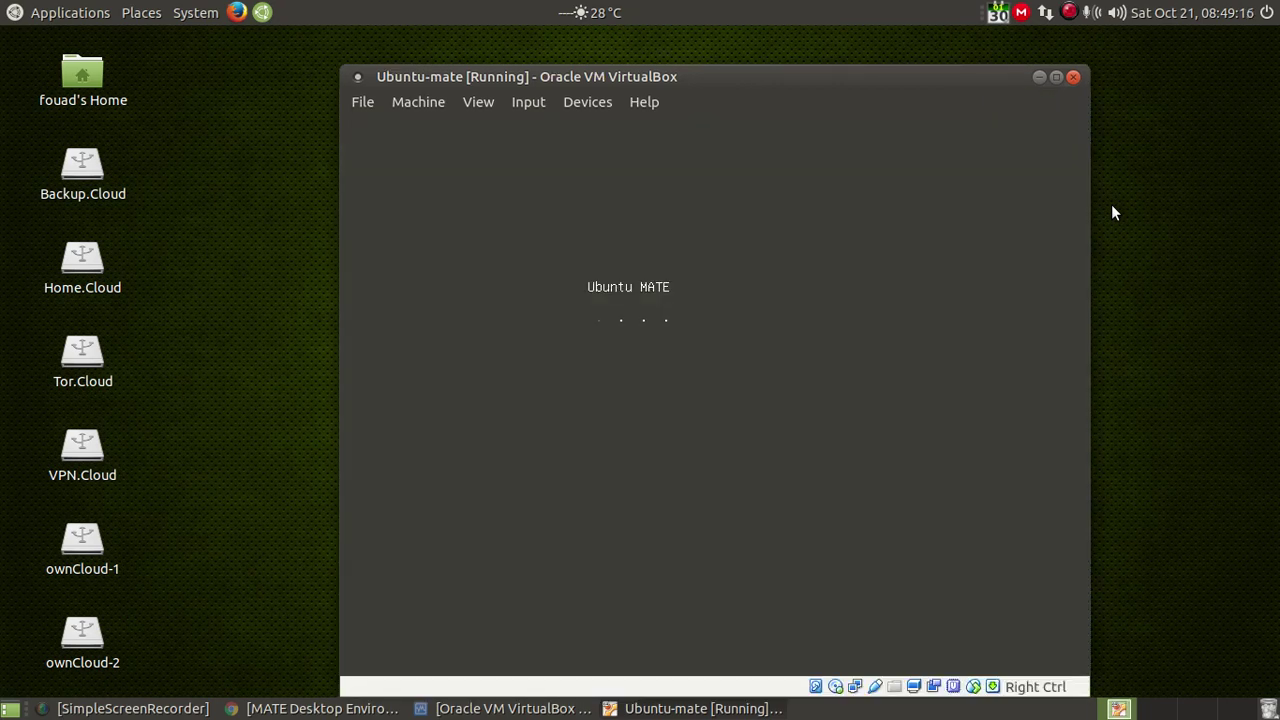
Step: Reposition the VM window, then choose Install Ubuntu MATE on the English Welcome screen
left_click_drag(855, 88, 829, 70)
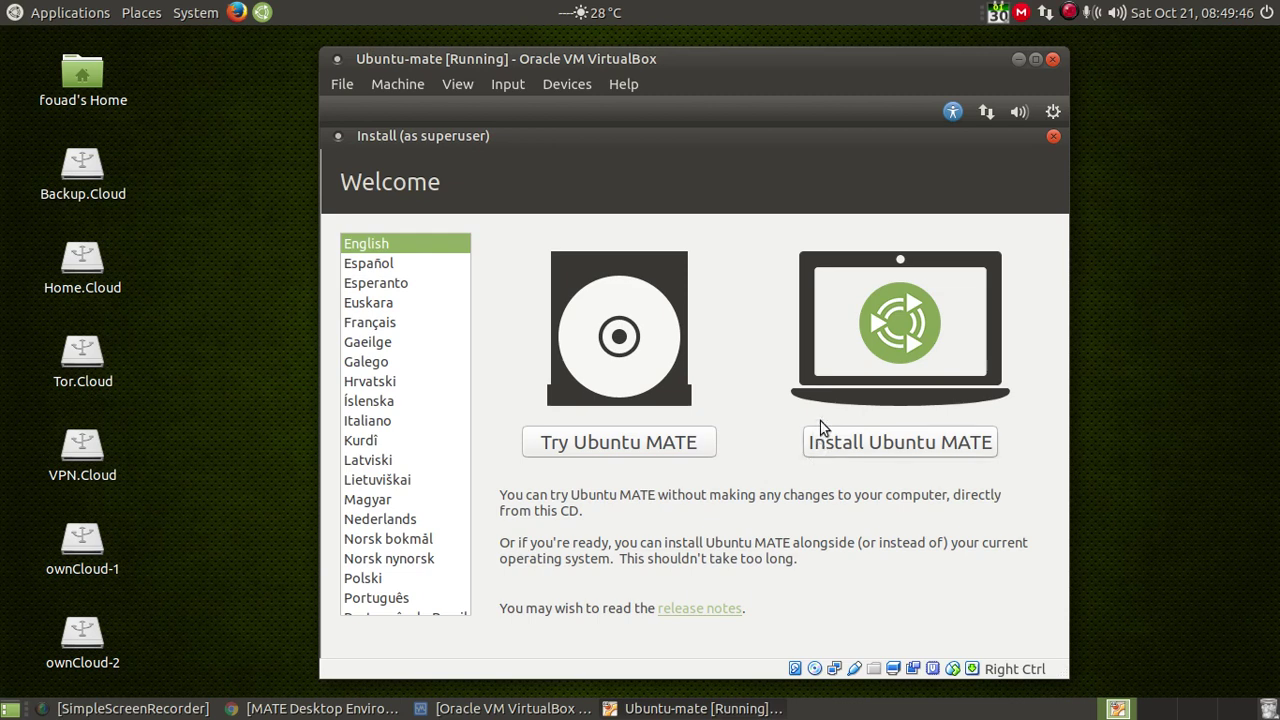
left_click(944, 445)
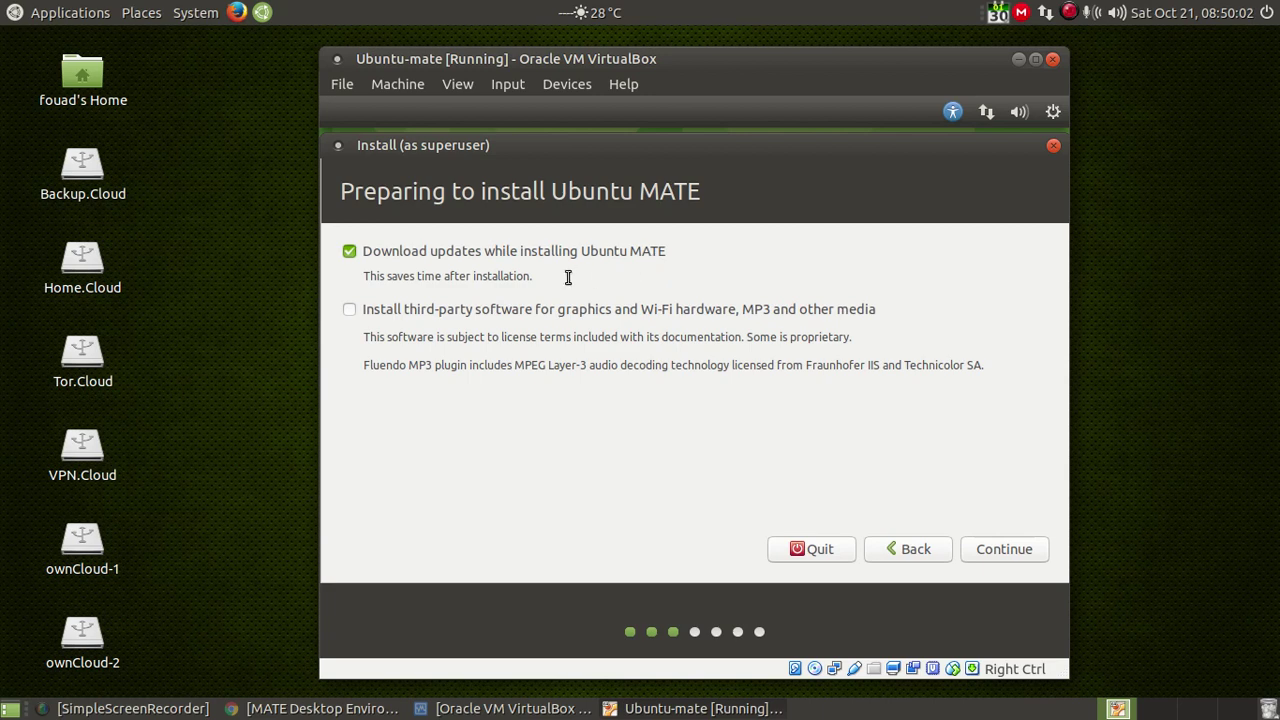
Step: Include third-party software for graphics, Wi-Fi and media, then continue to Installation type
left_click(350, 310)
left_click(1006, 551)
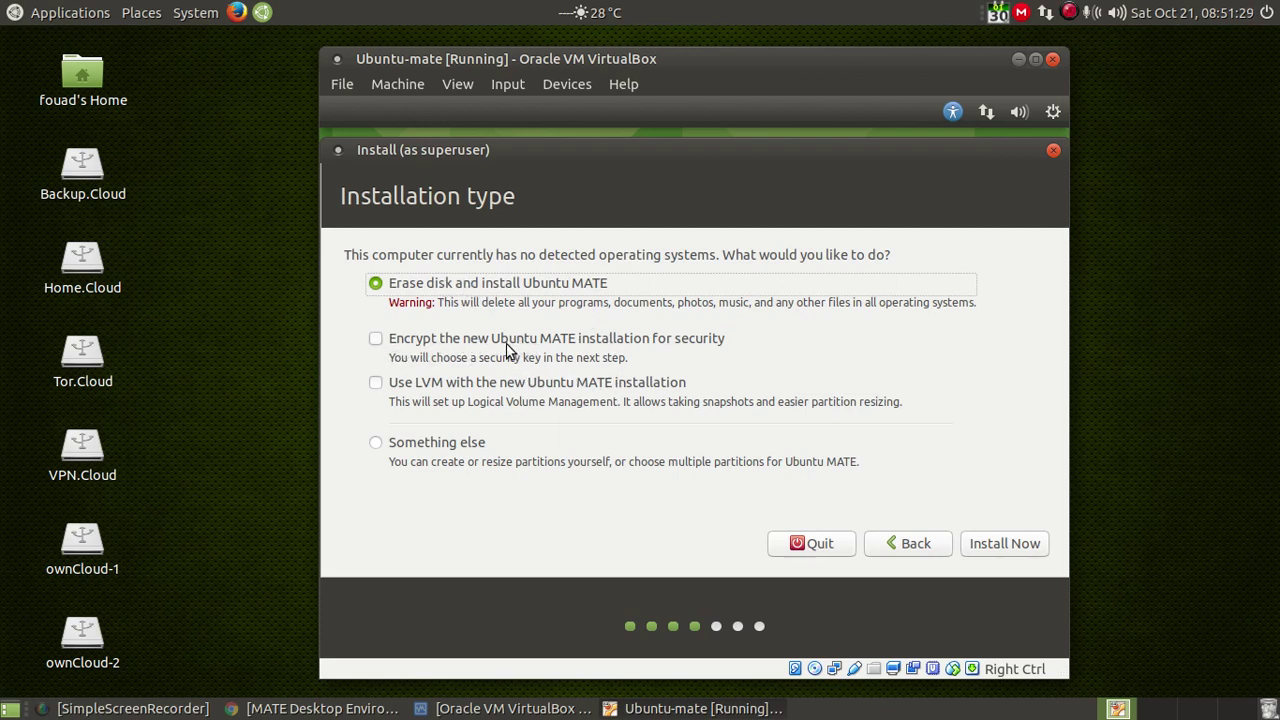
Step: Keep 'Erase disk and install' without encryption or LVM and confirm writing the partition changes
left_click(379, 341)
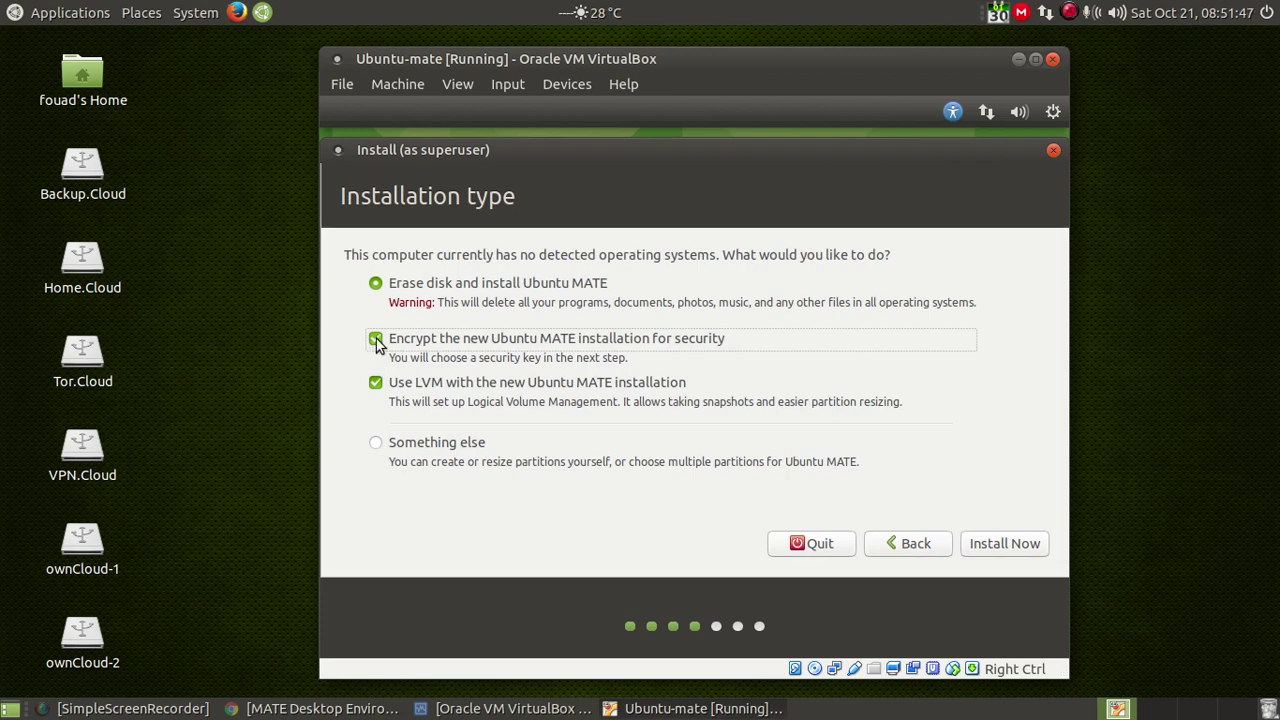
left_click(376, 340)
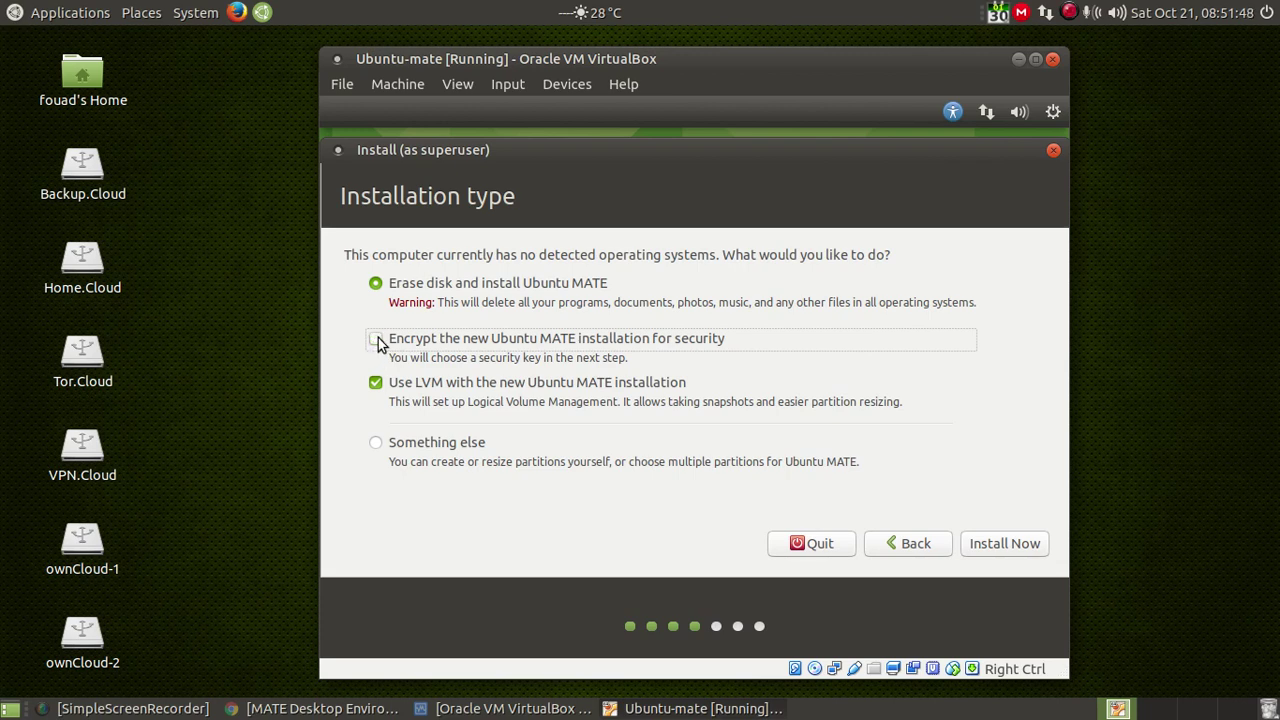
left_click(375, 387)
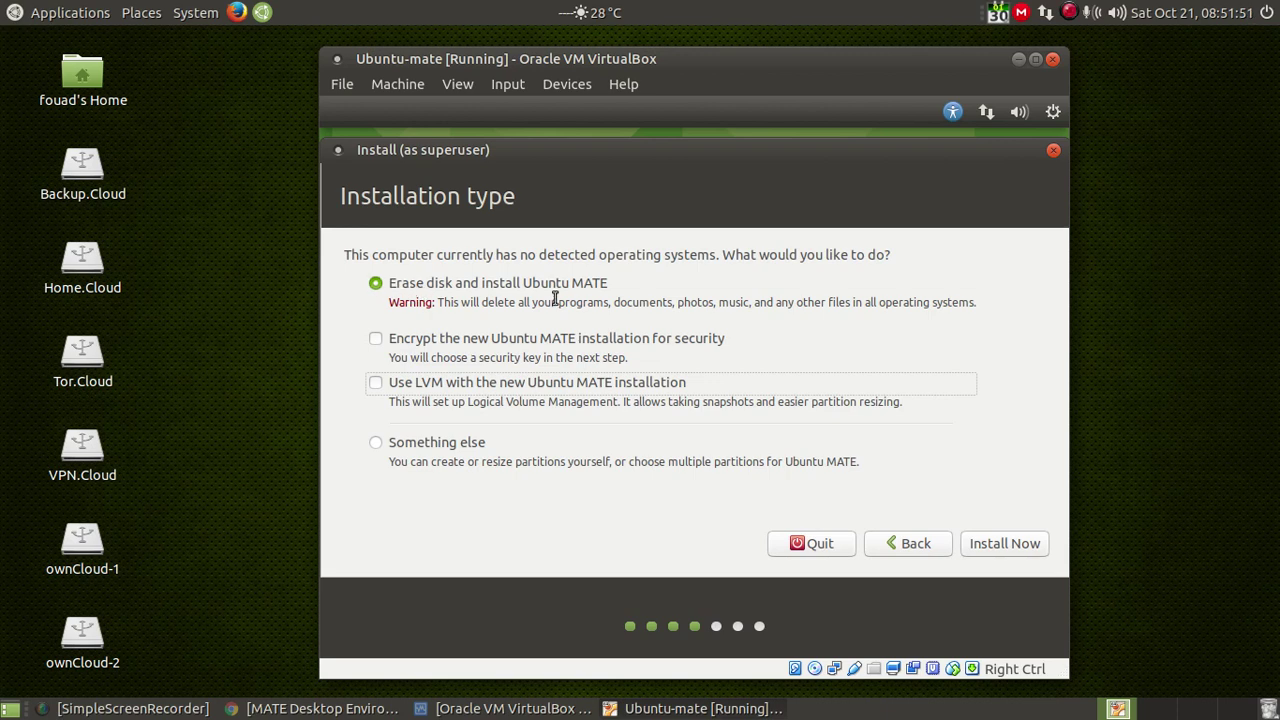
left_click(1003, 545)
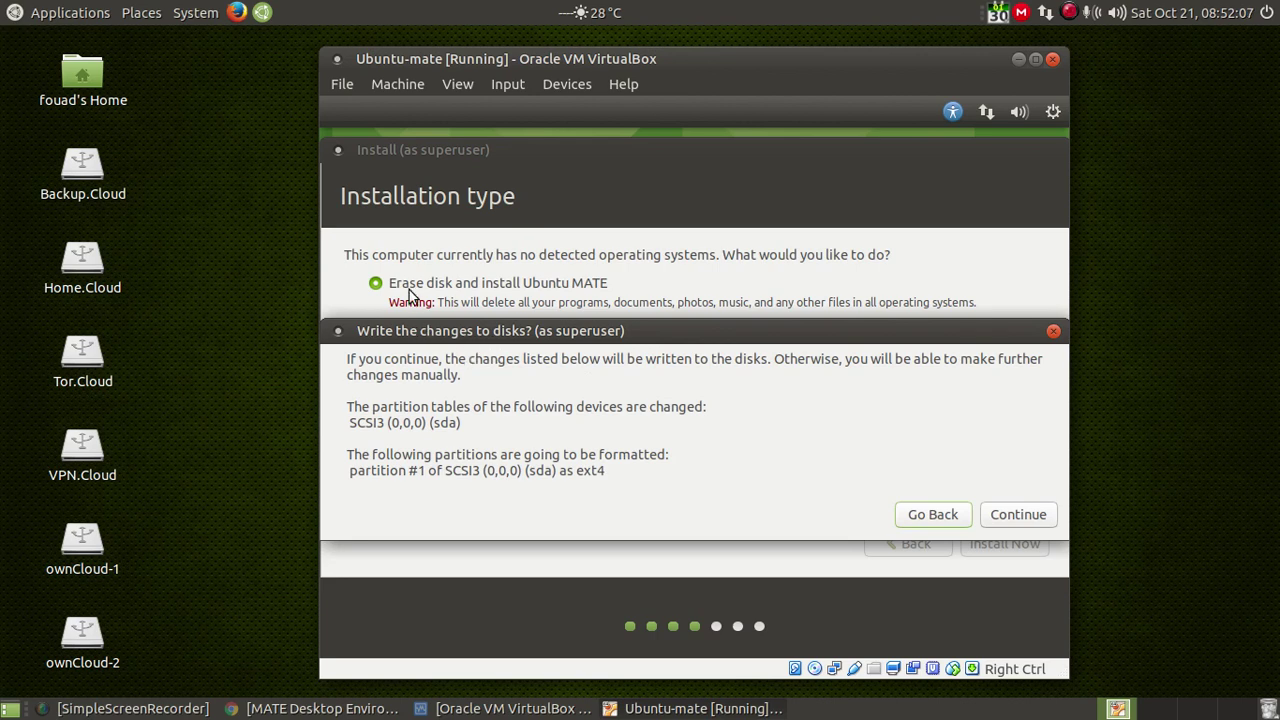
left_click(1017, 516)
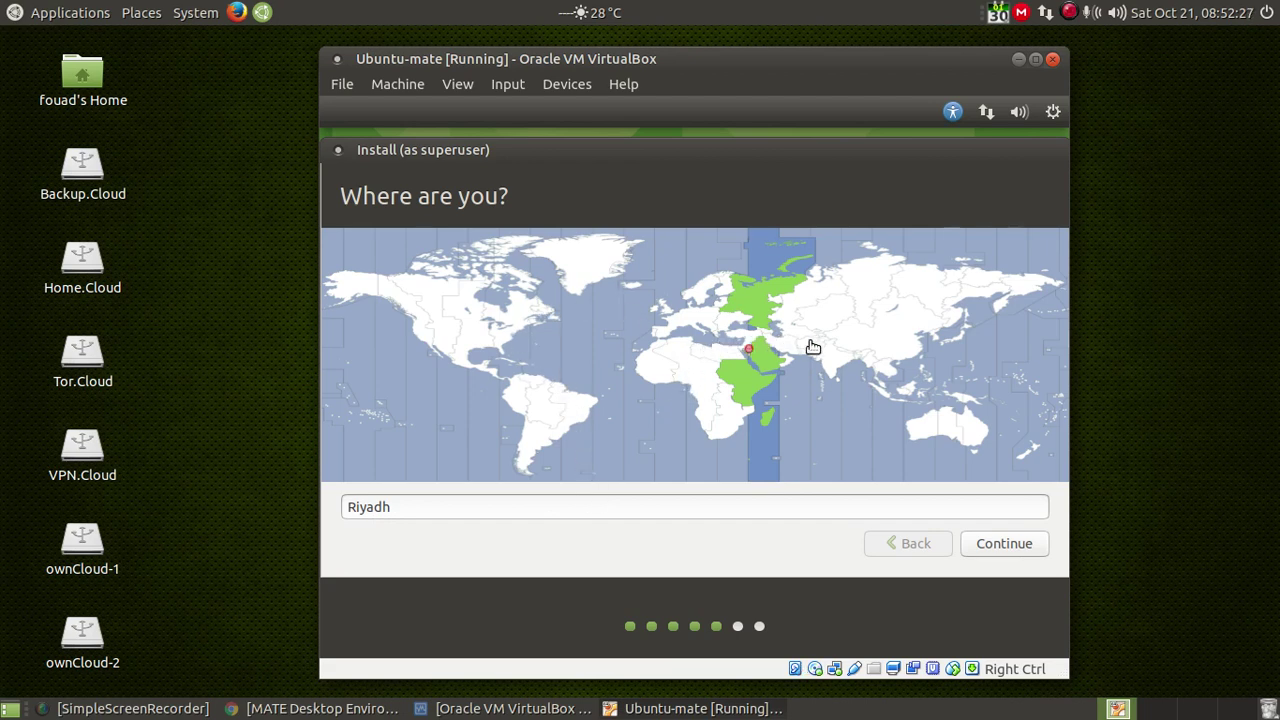
Step: Pick Los Angeles on the time zone map instead of Cairo and continue
left_click(740, 353)
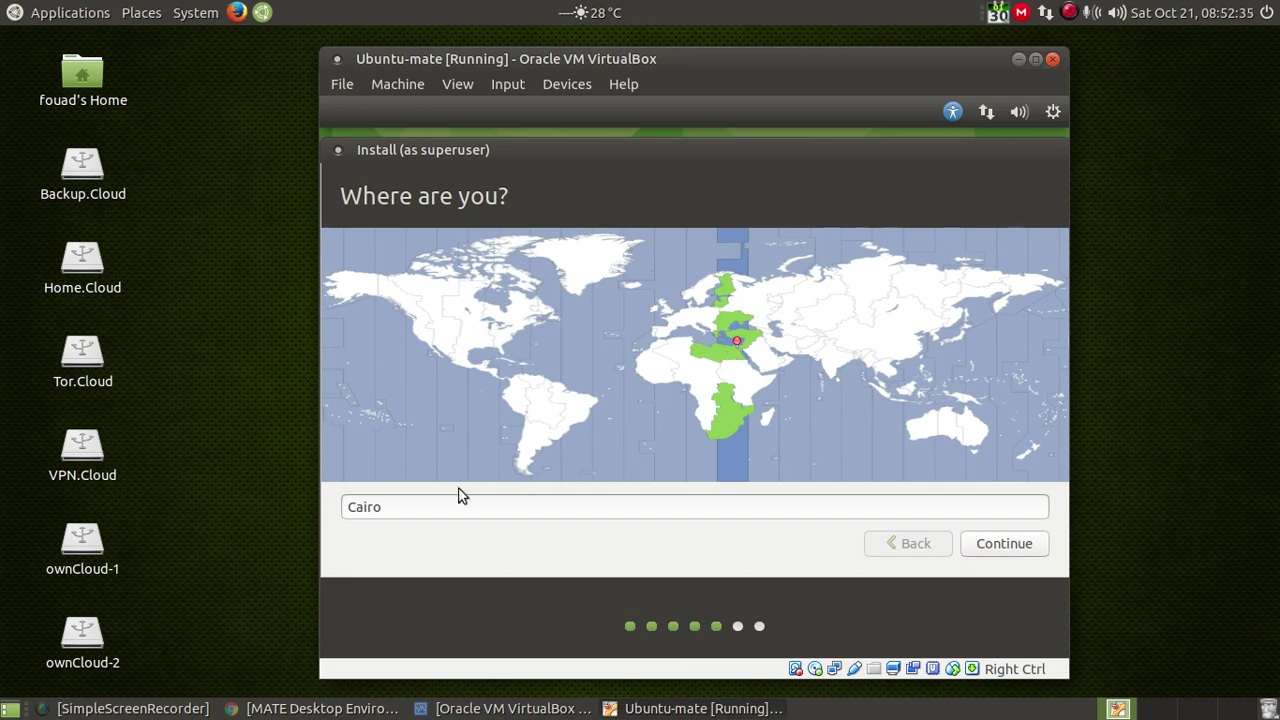
left_click(420, 331)
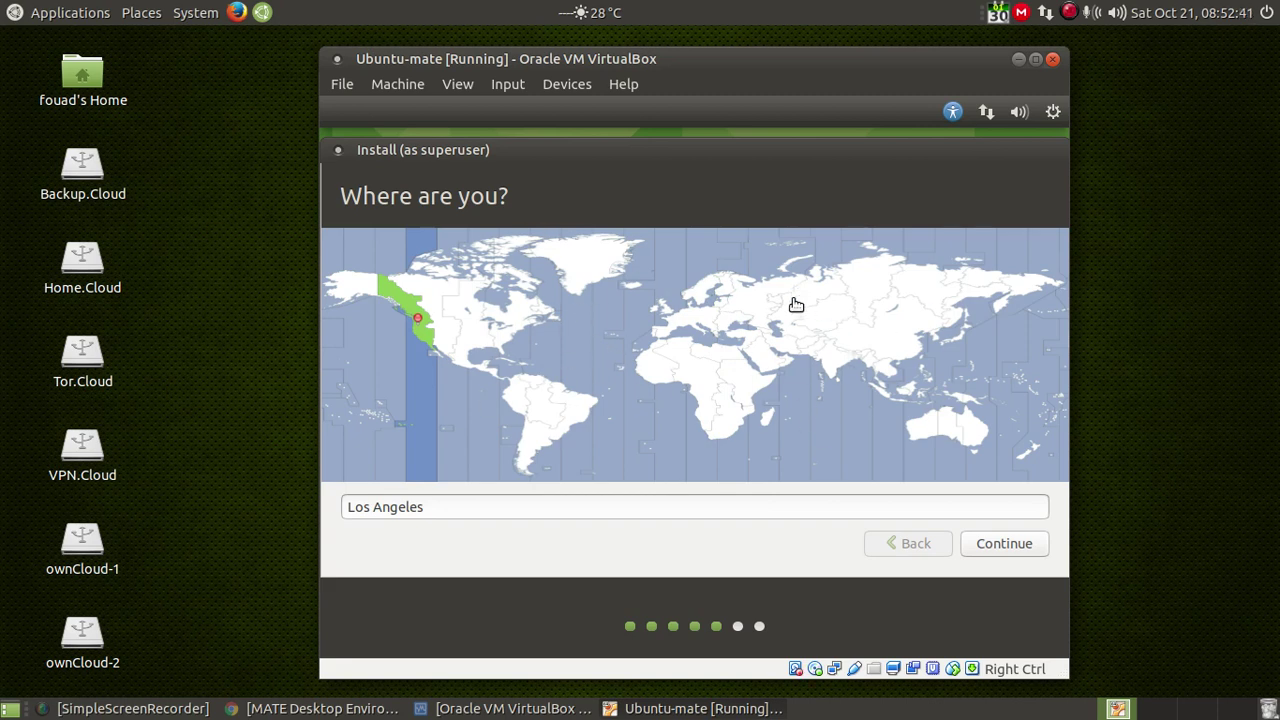
left_click(1001, 550)
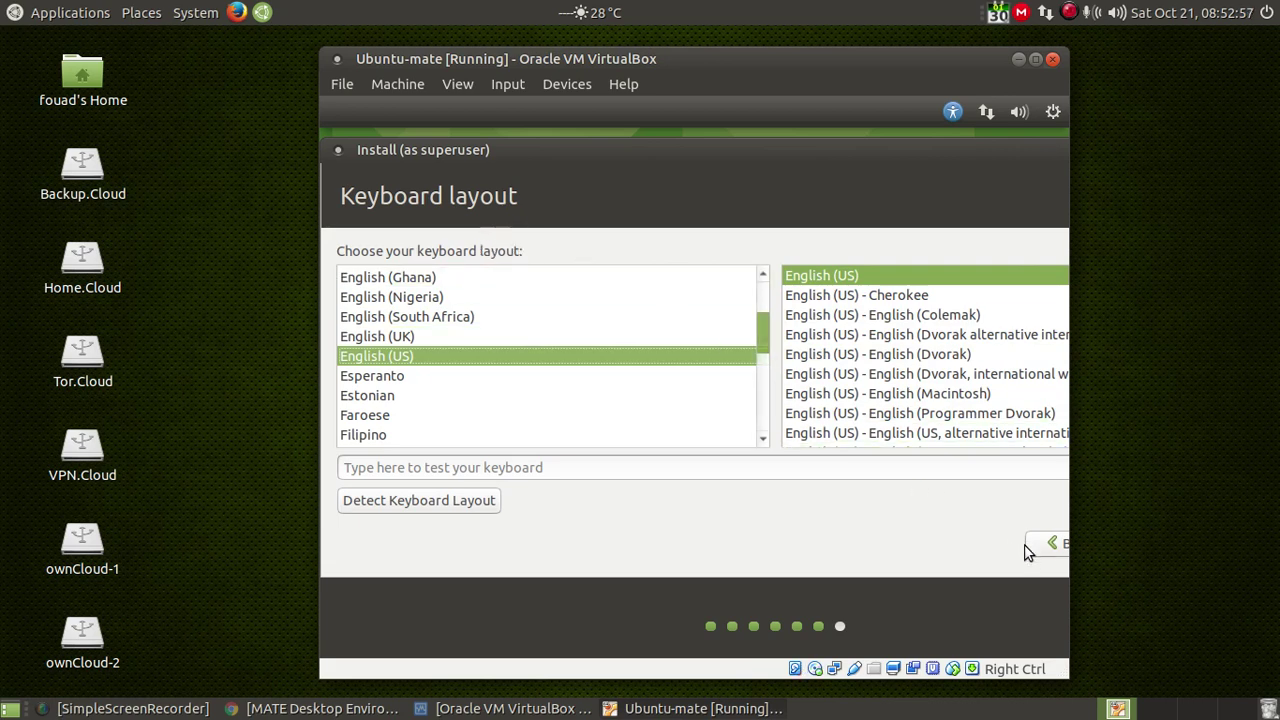
Step: Maximize the VM window and keep English (US) as the keyboard layout and variant
left_click(1035, 59)
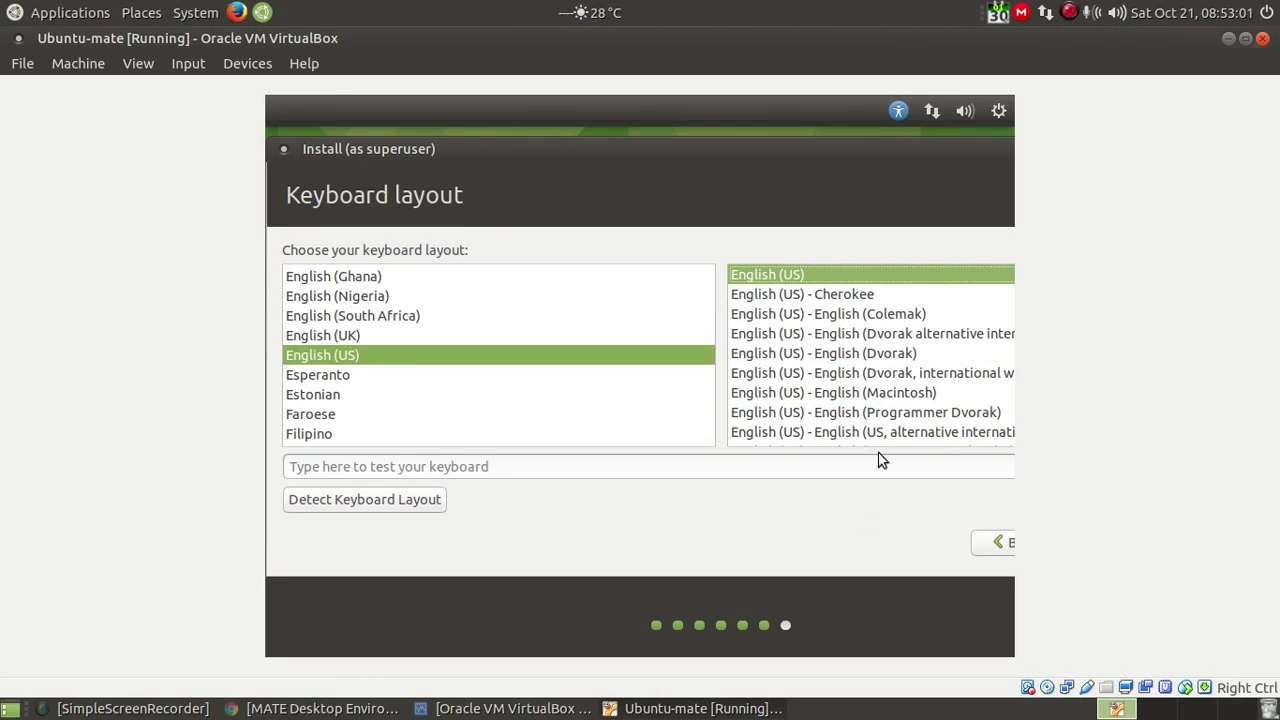
key("Tab")
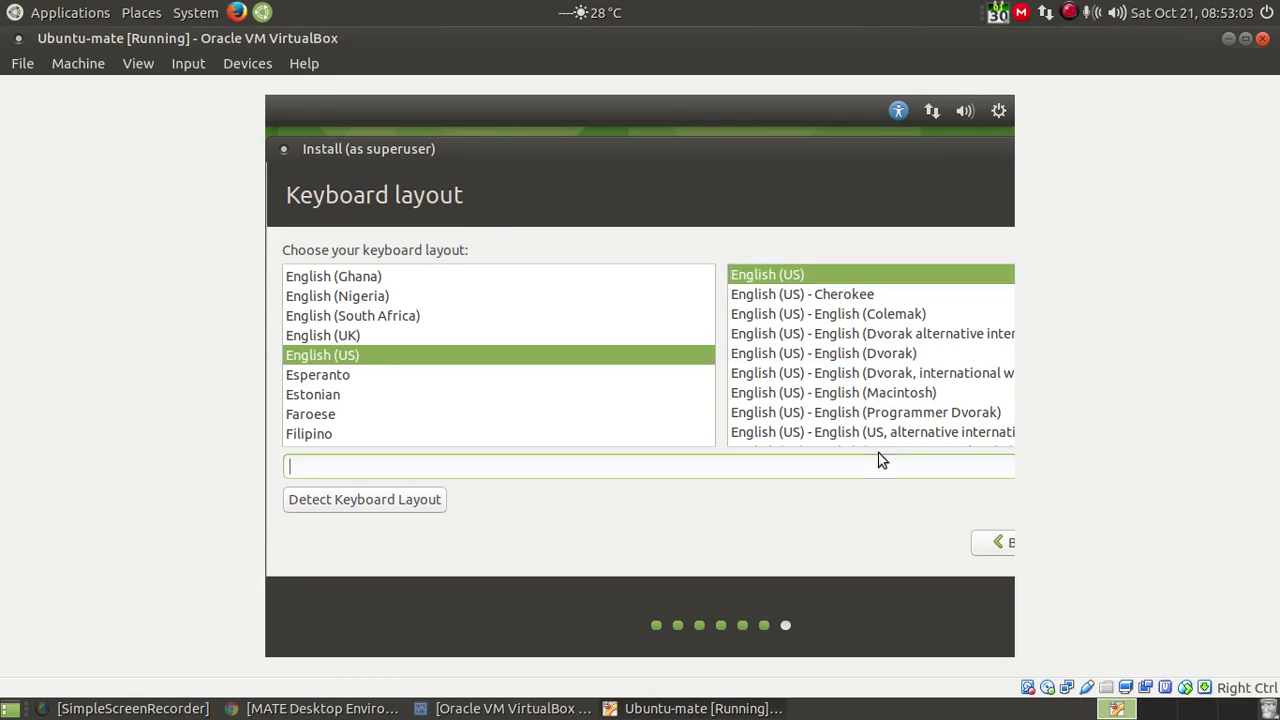
key("Tab")
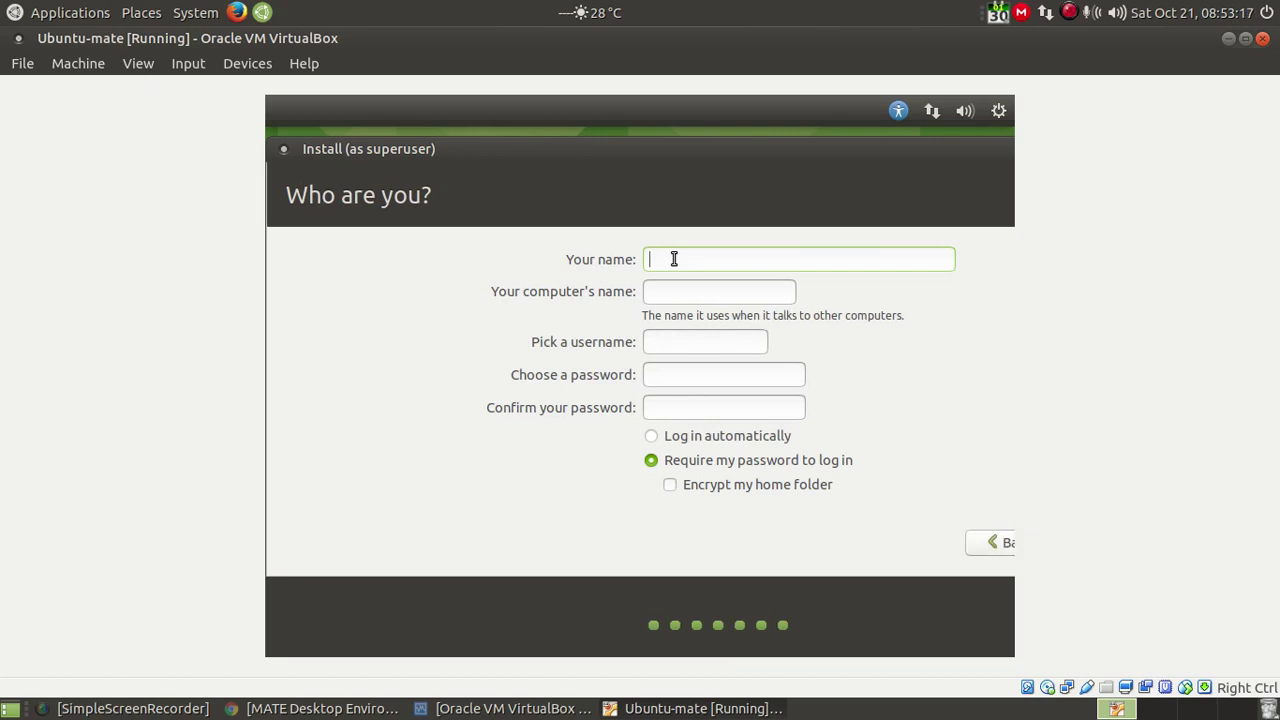
Step: Enter the user's name, computer name, username and confirmed password, keep password login, and submit
type("AOSUS")
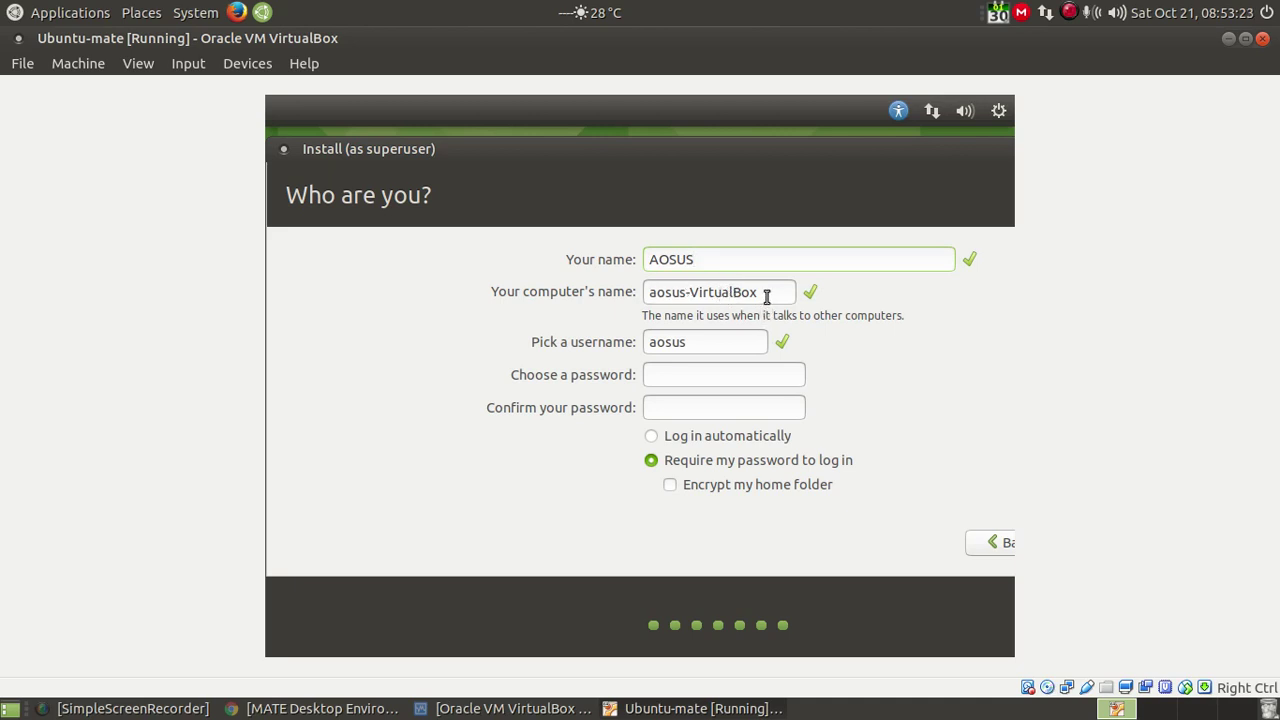
left_click_drag(766, 292, 643, 291)
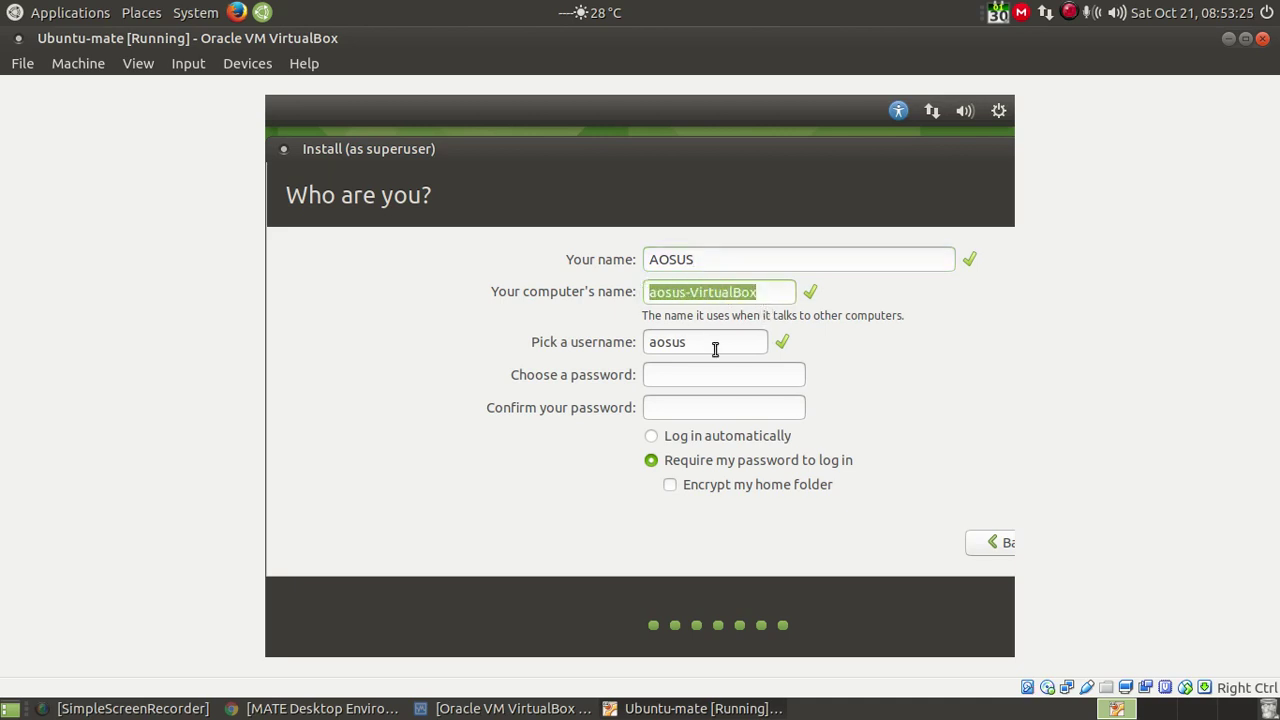
left_click_drag(705, 345, 646, 345)
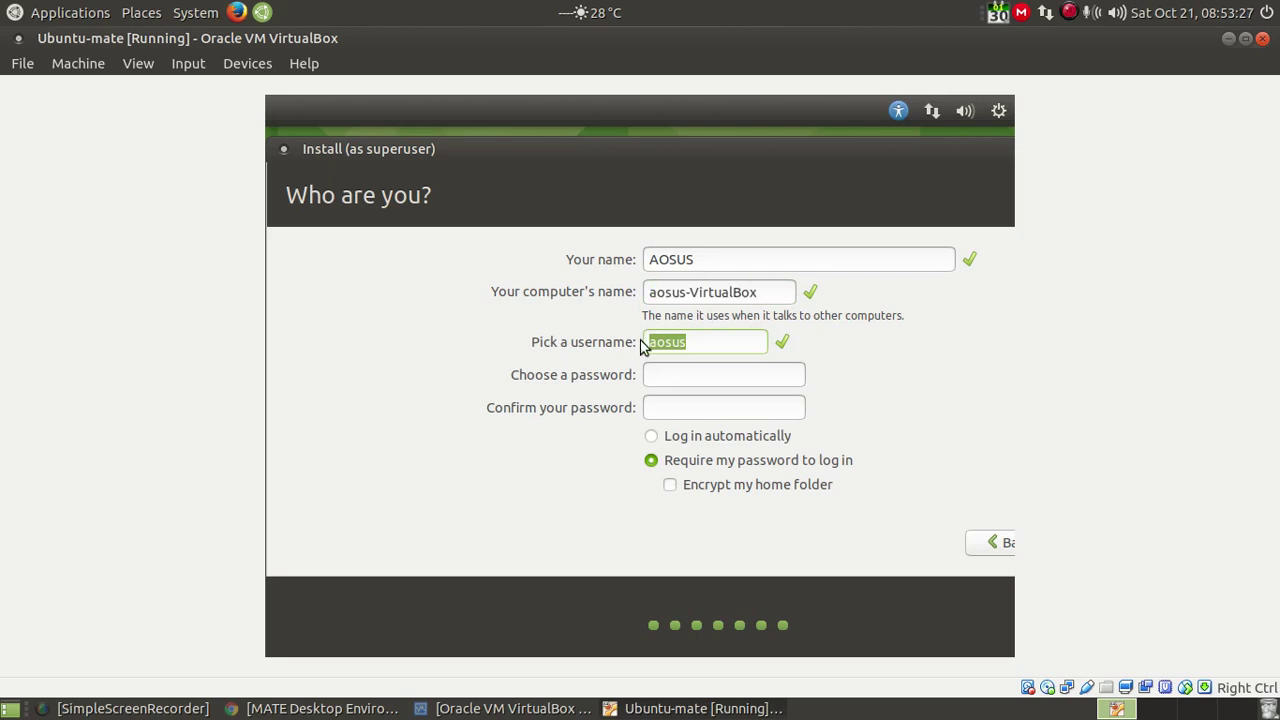
type("f")
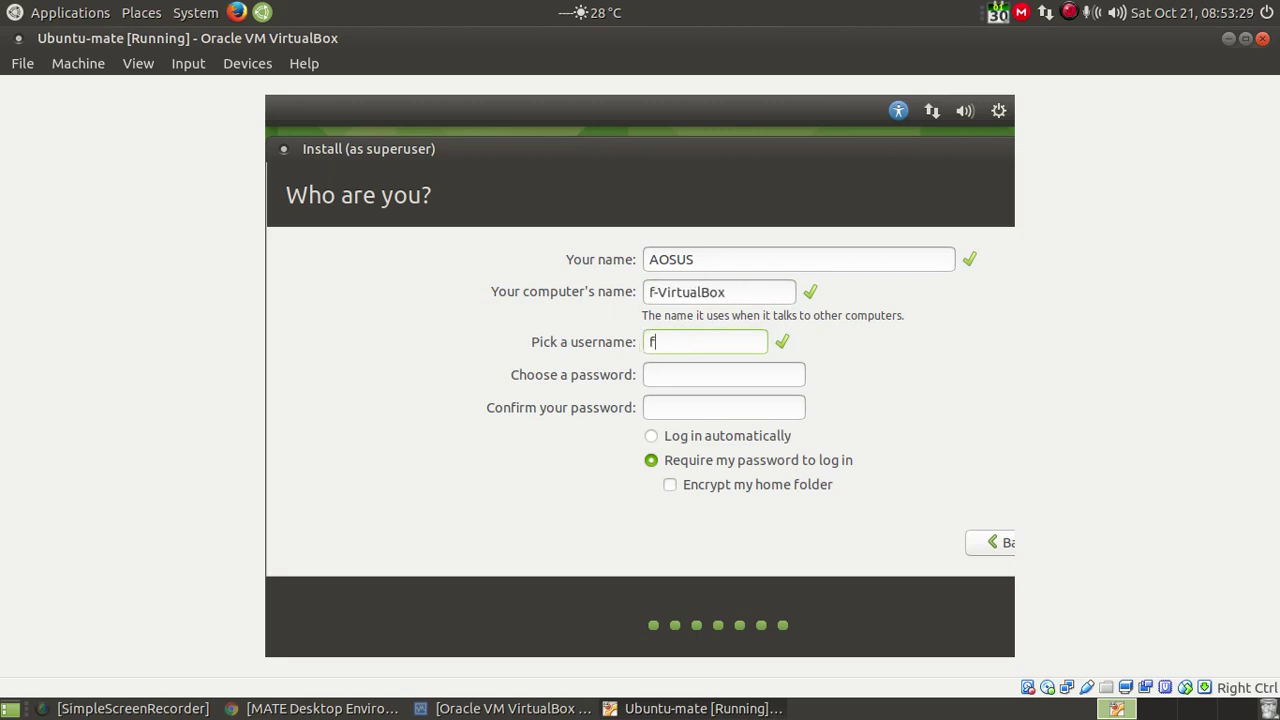
type("ouad")
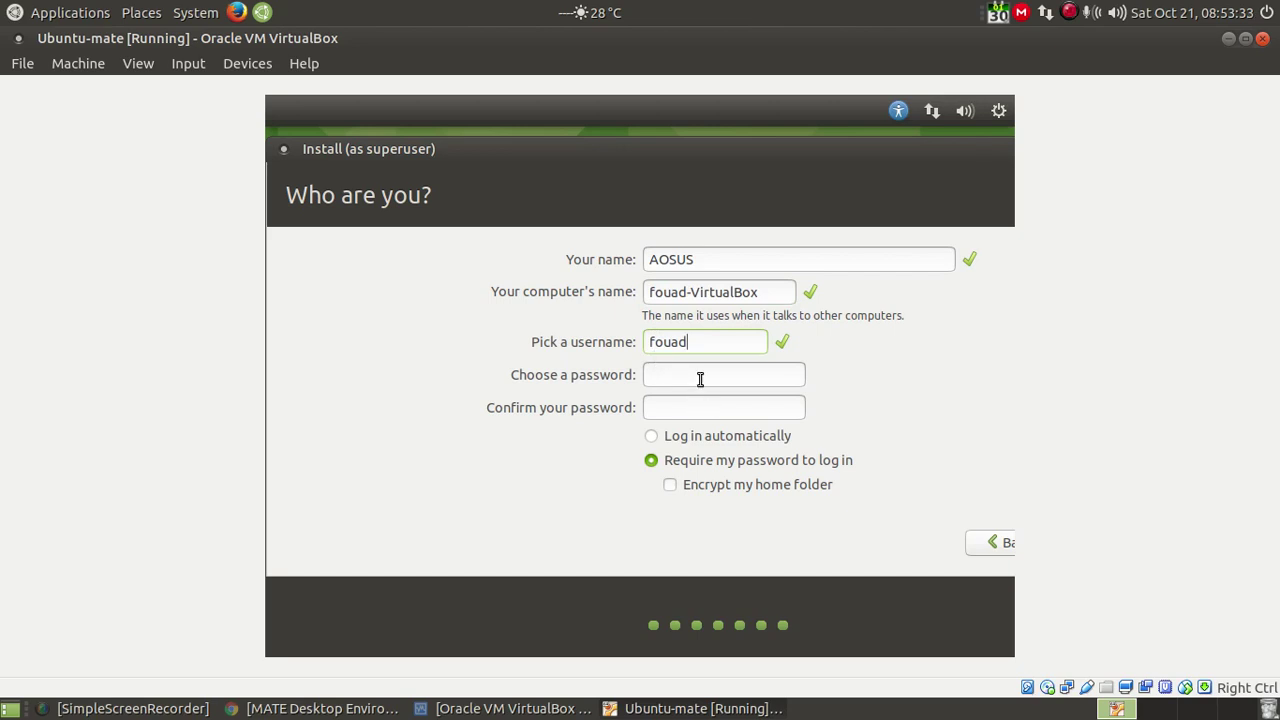
type("123456")
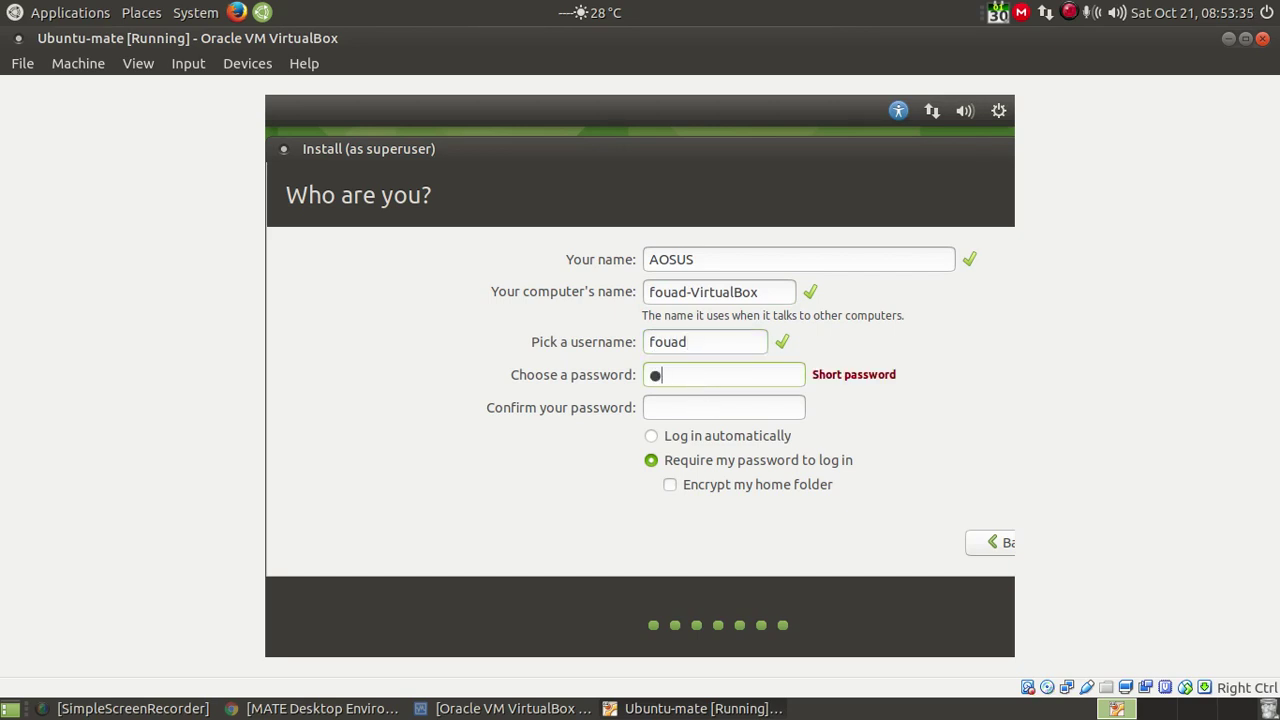
type("789")
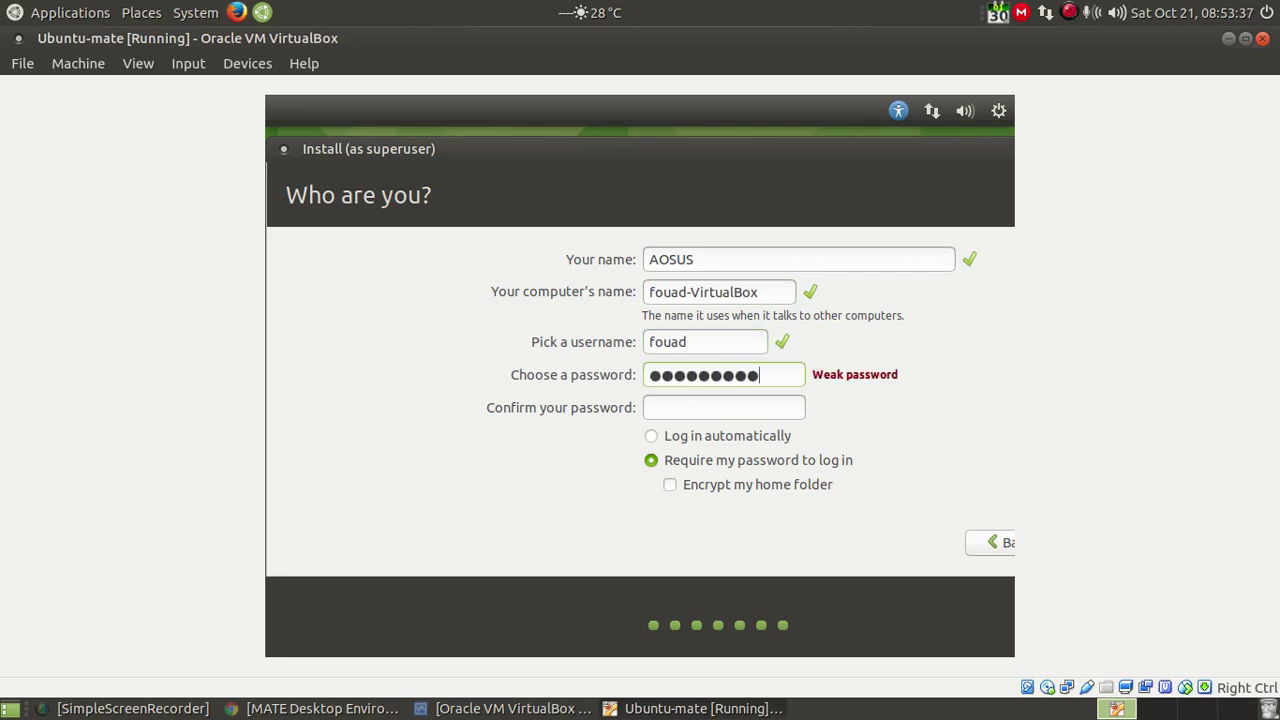
key("Tab")
type("123456789")
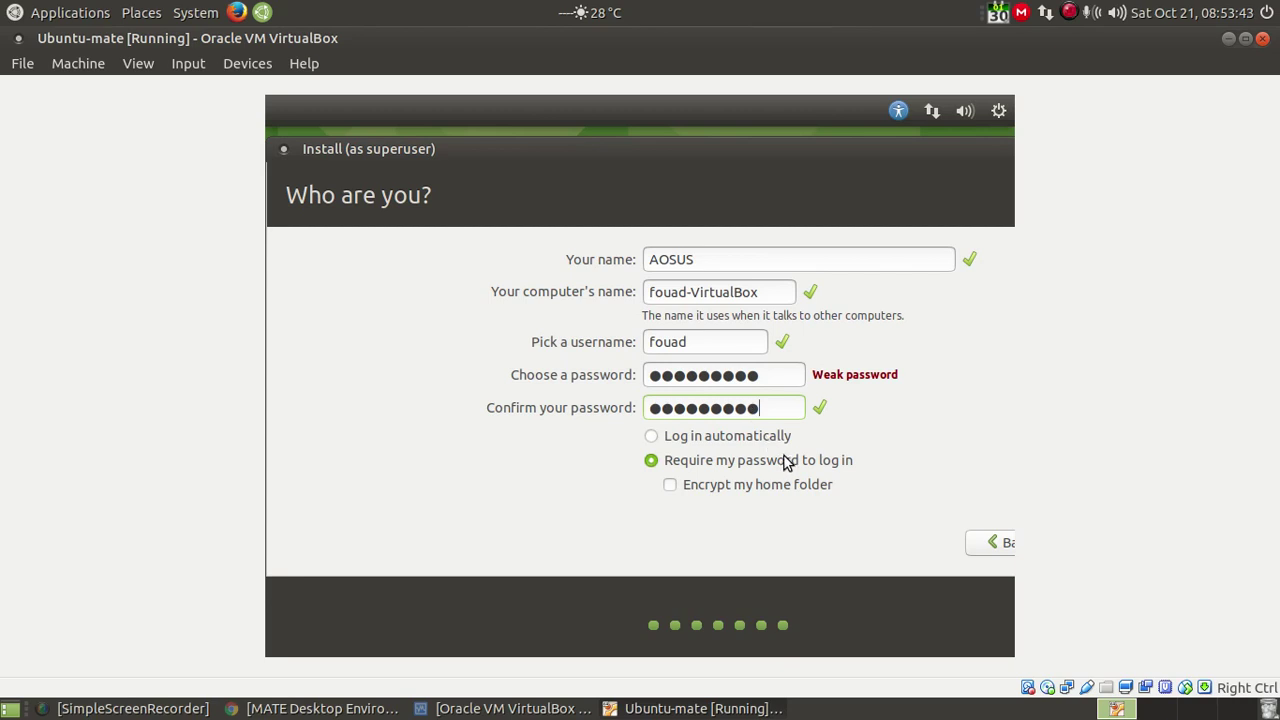
left_click(651, 440)
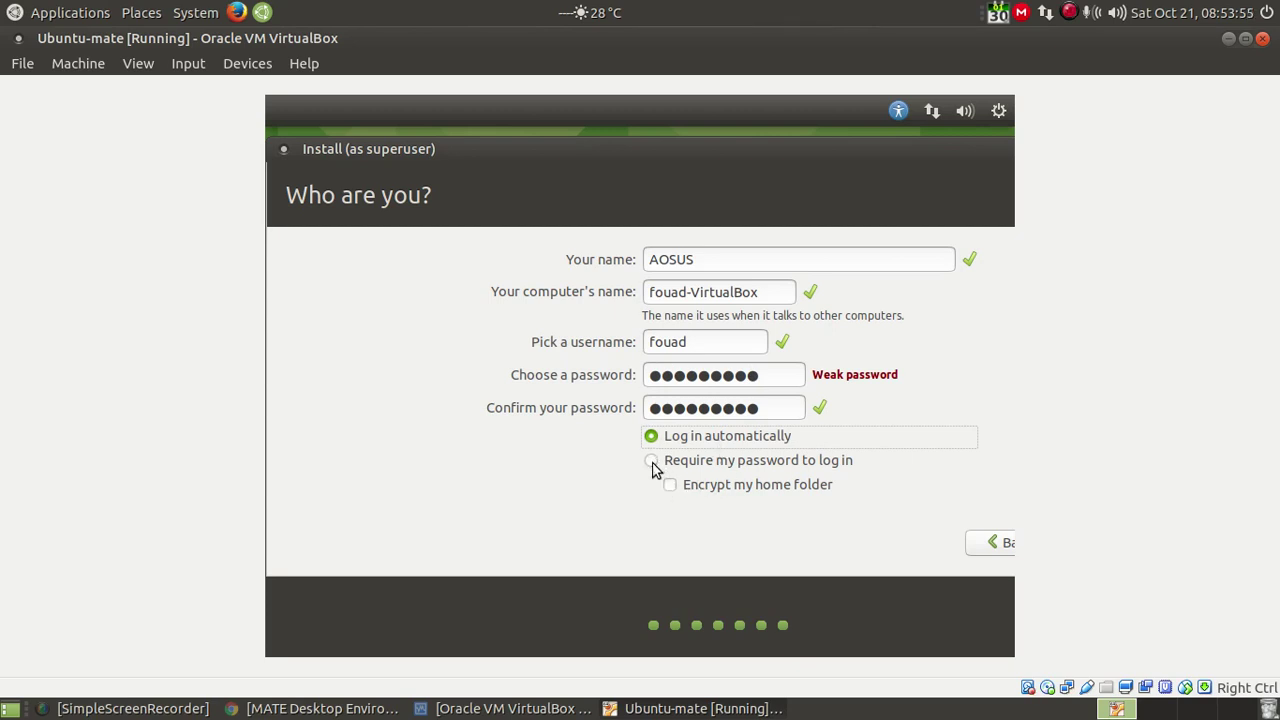
left_click(652, 462)
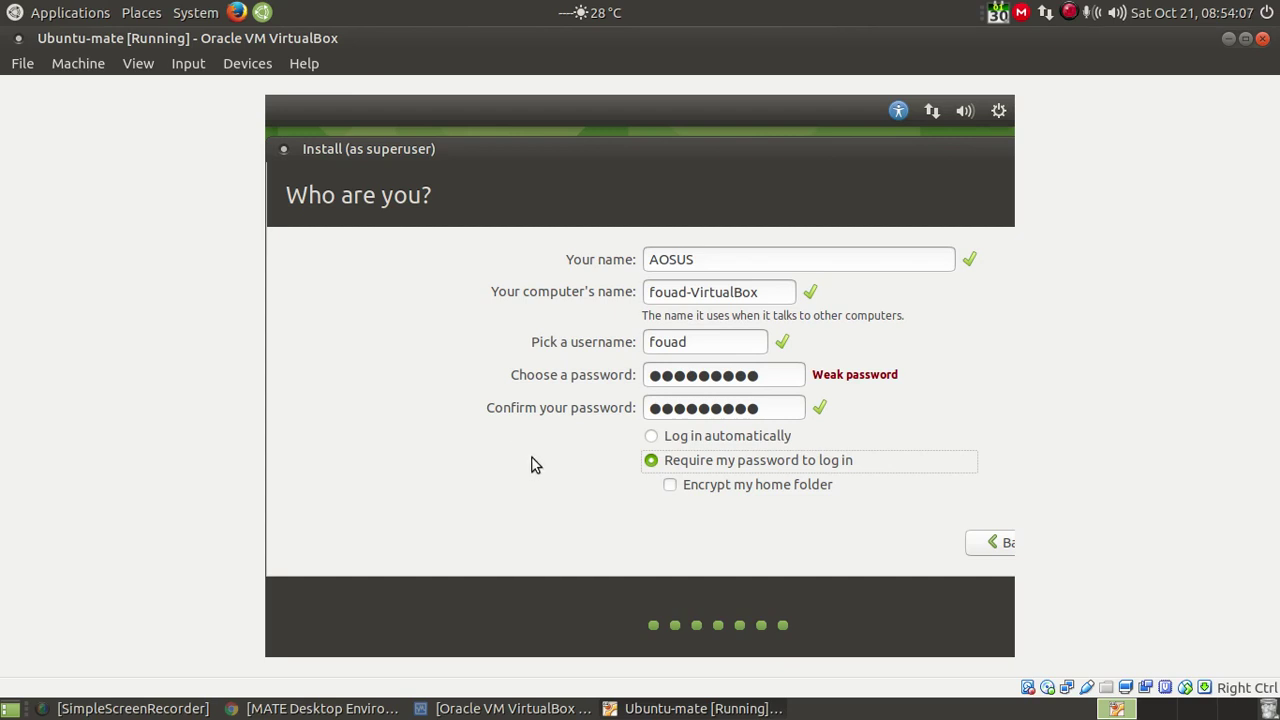
key("Tab")
key("Tab")
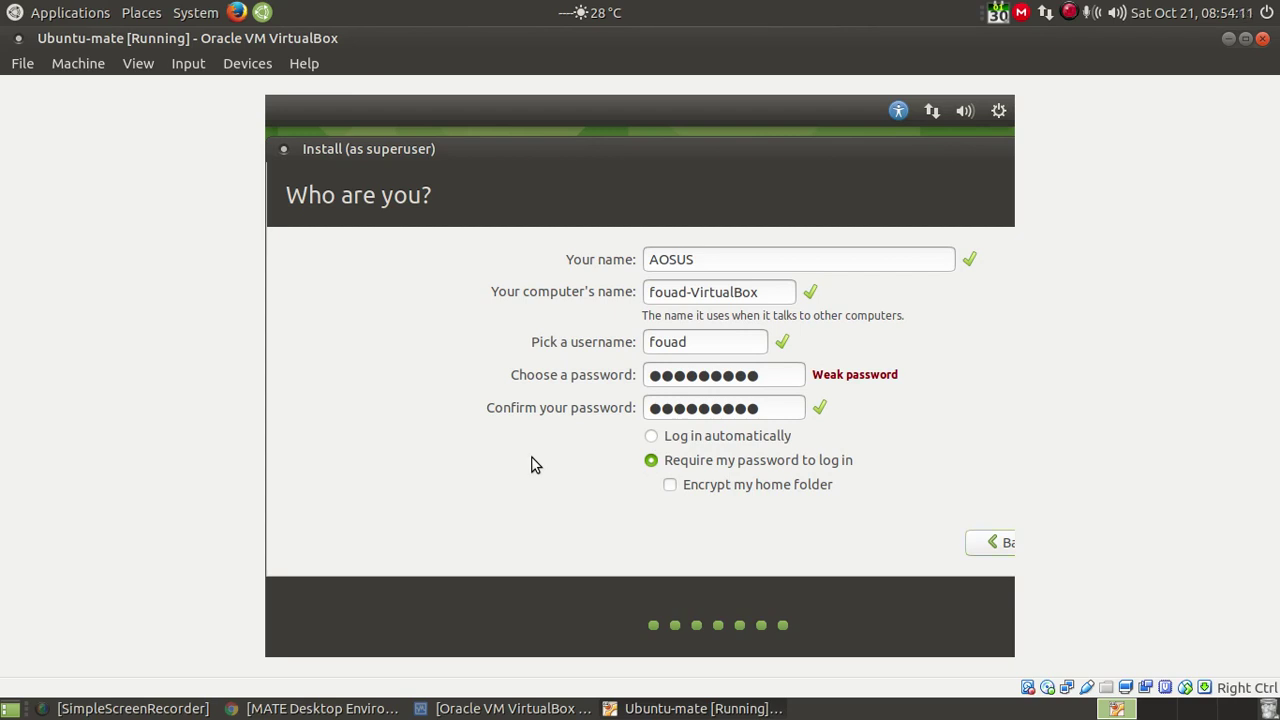
key("Return")
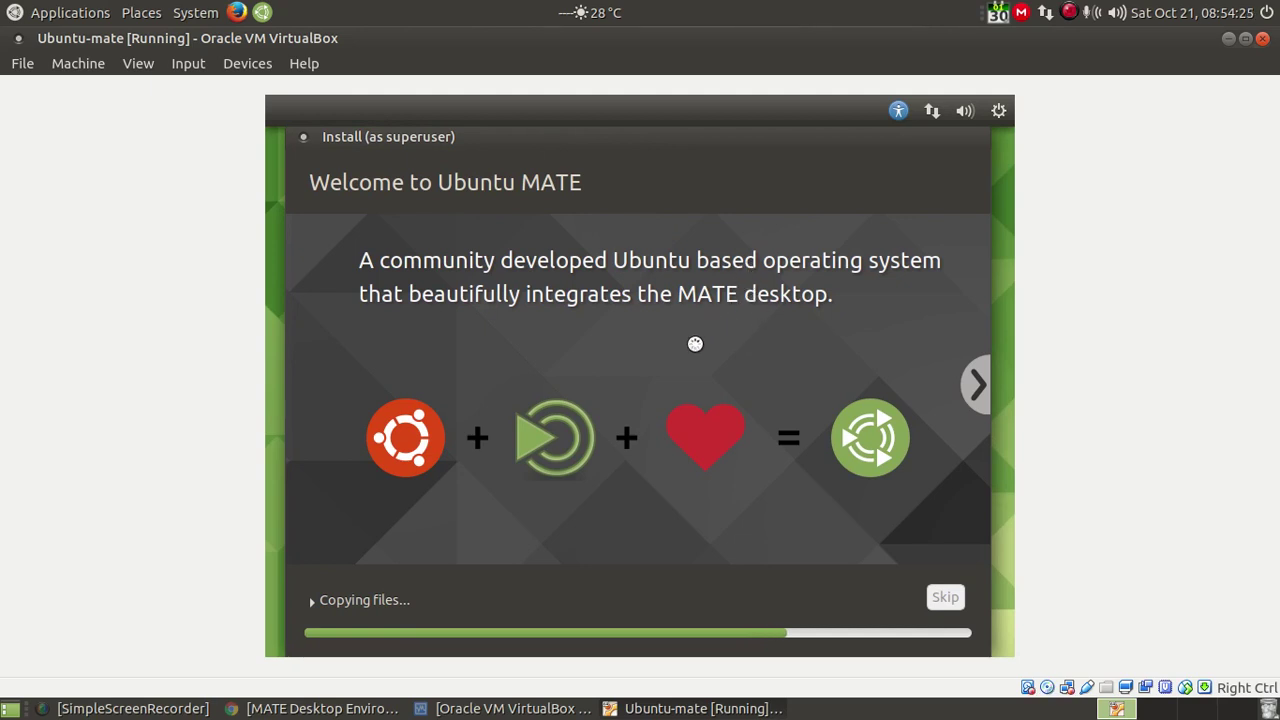
Step: Restore the VM window to its smaller size while the installation runs to completion
left_click(1245, 38)
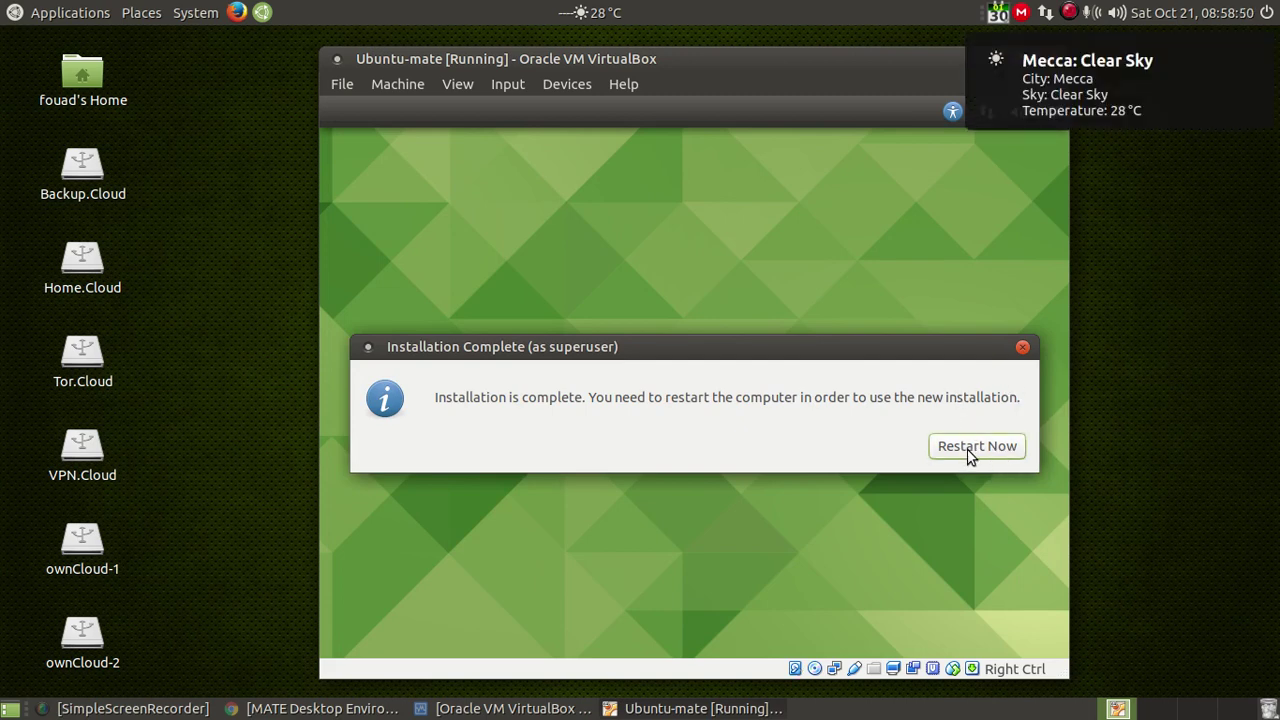
Step: Choose Restart Now on the completion dialog and maximize the VM window
left_click(968, 453)
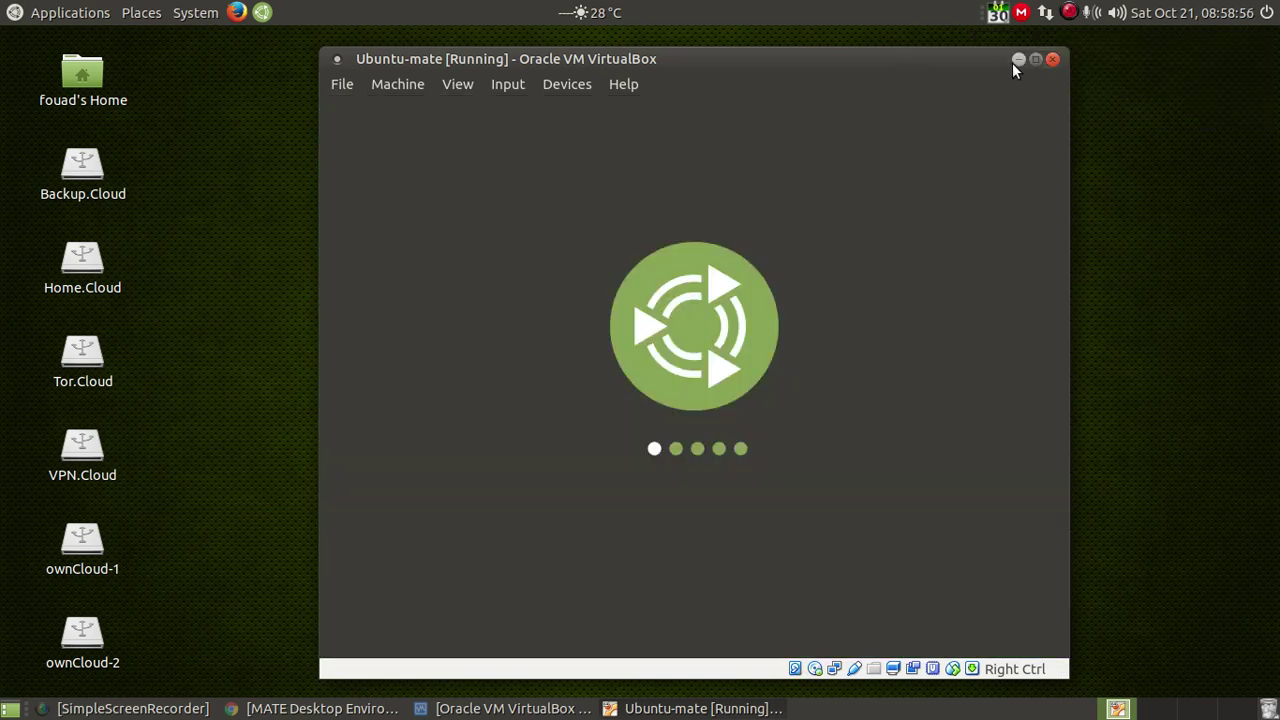
left_click(1036, 59)
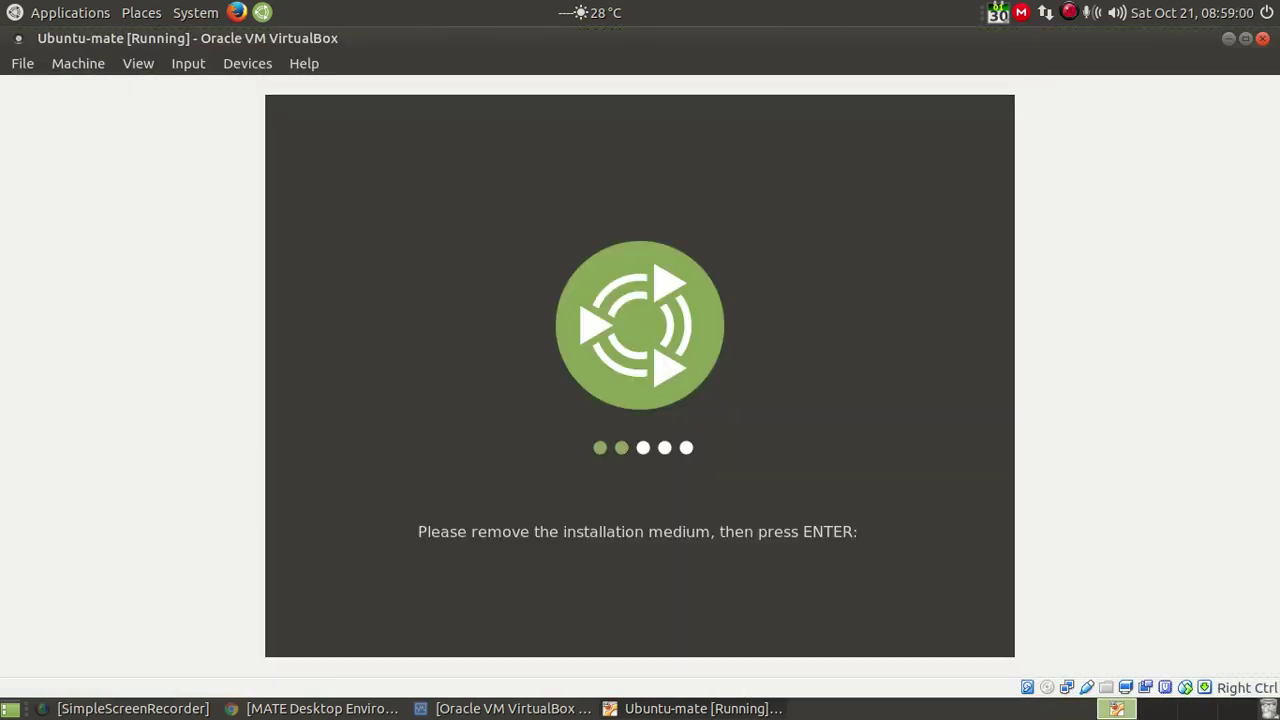
Step: Confirm the installation medium is removed with Enter, booting Ubuntu MATE to its login screen
key("Return")
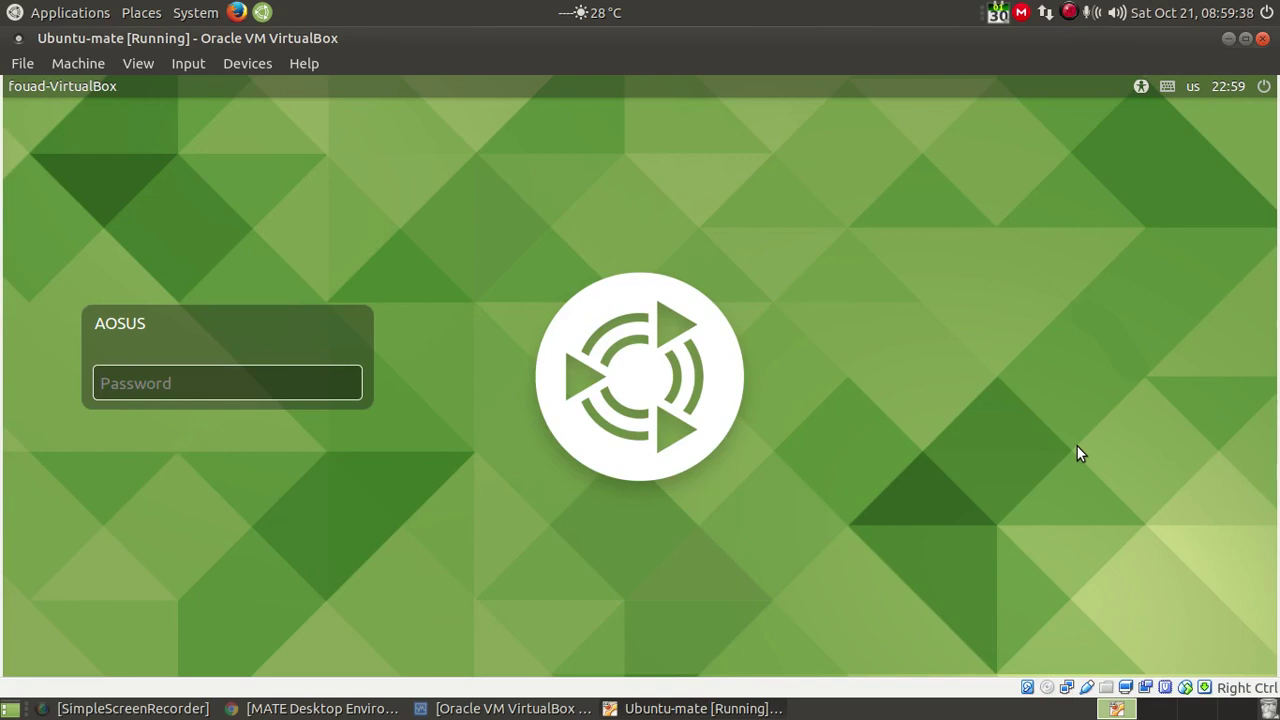
Step: Enter the account password at the Ubuntu MATE login screen and submit it to log in
type("aaaaaaaa")
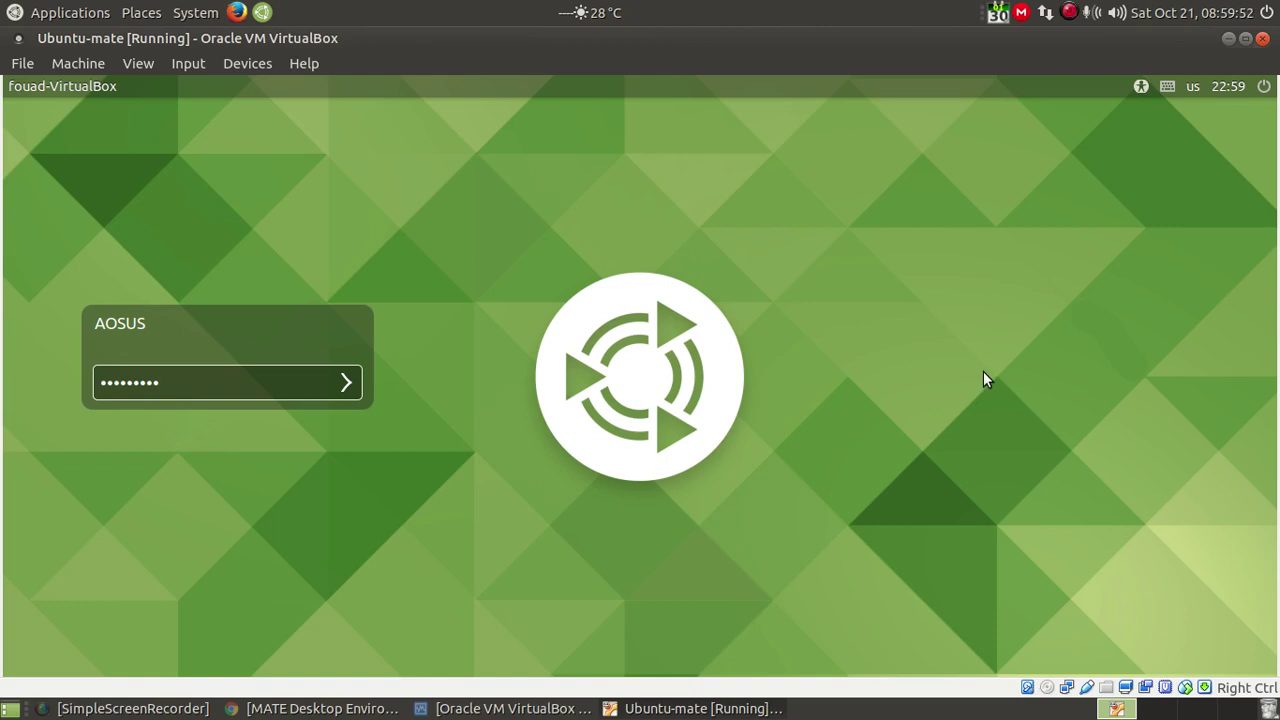
key("Return")
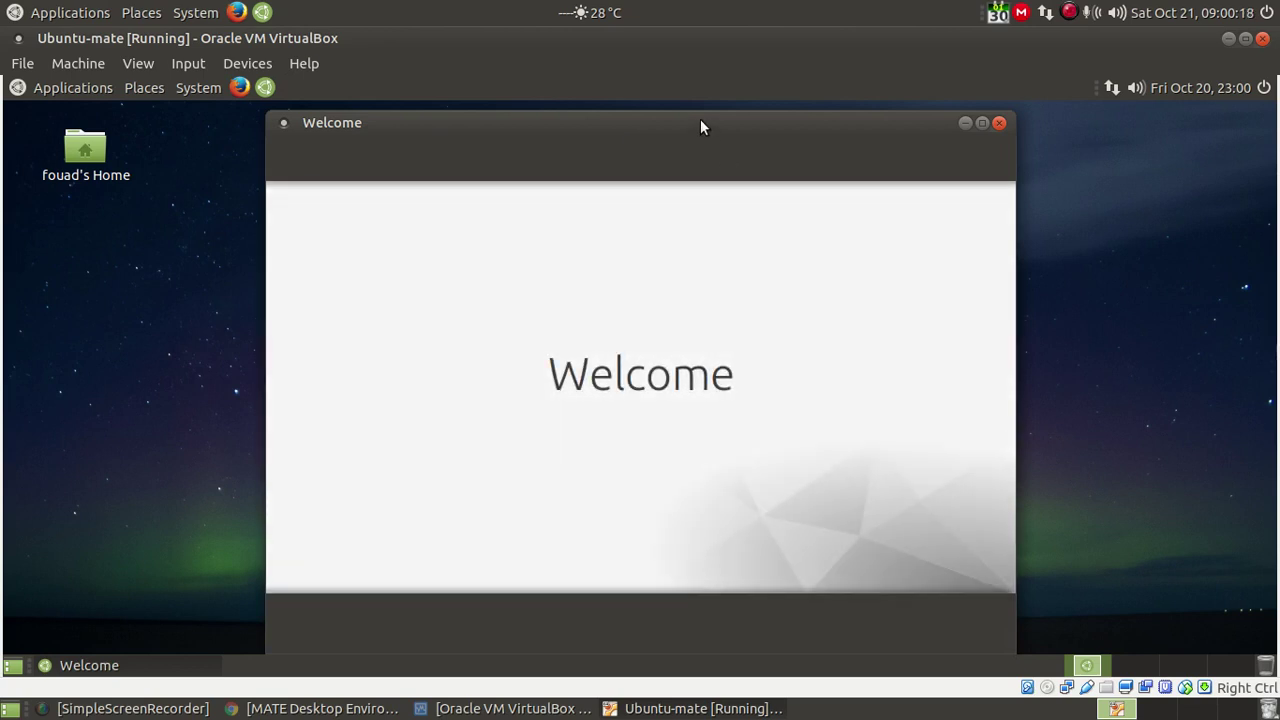
Step: Nudge the Welcome window slightly on the desktop while its Main Menu loads
left_click_drag(700, 119, 702, 118)
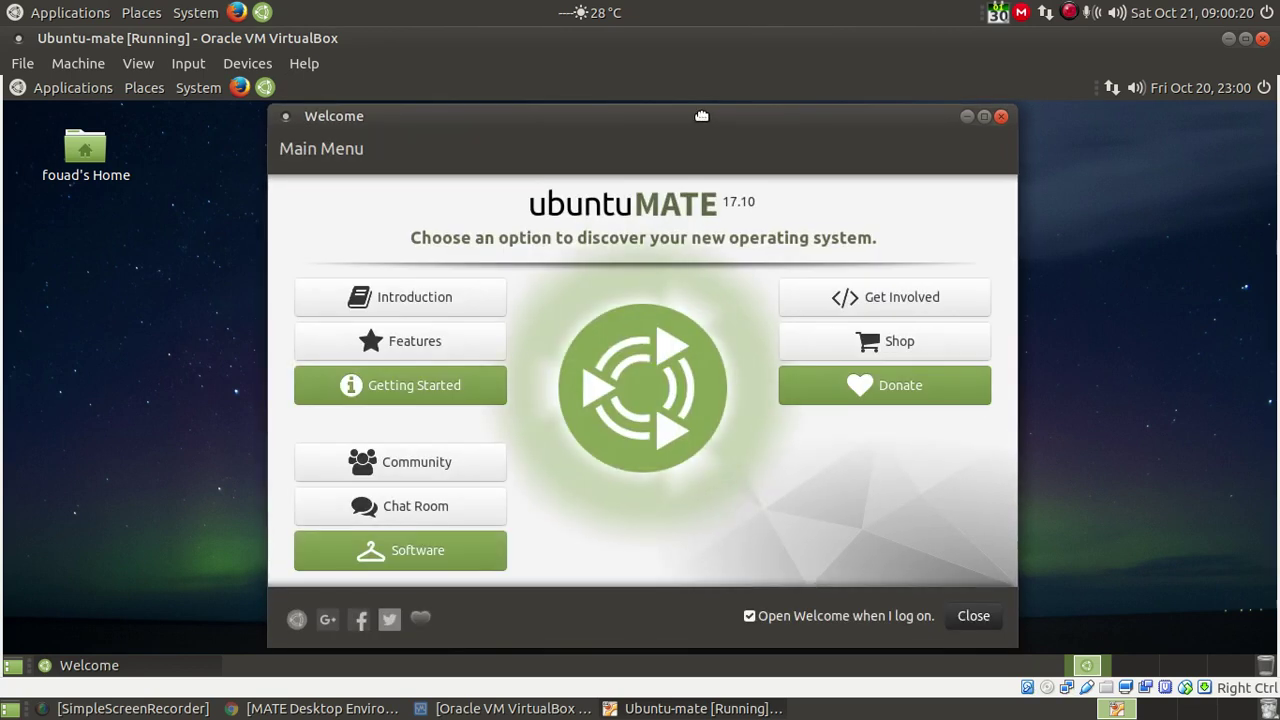